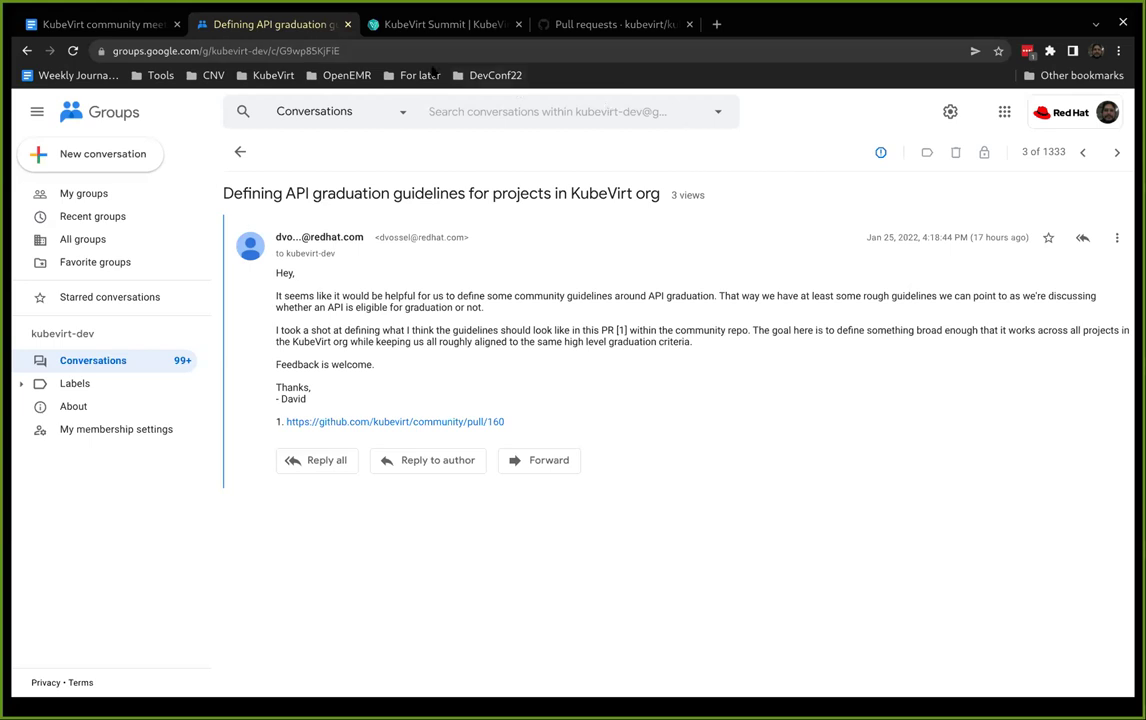
- Check the kubevirt-dev conversation list once more, then close its Google Groups tab
{"action": "left_click", "coordinate": [101, 25]}
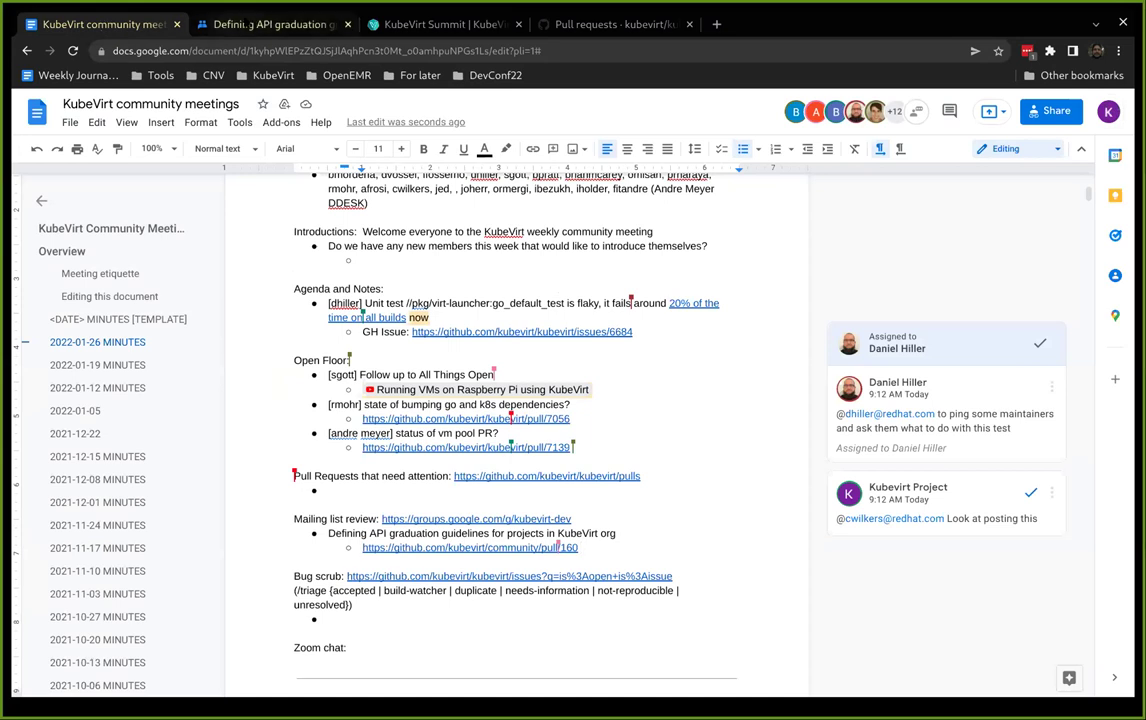
{"action": "left_click", "coordinate": [258, 24]}
{"action": "key", "text": "alt+Left"}
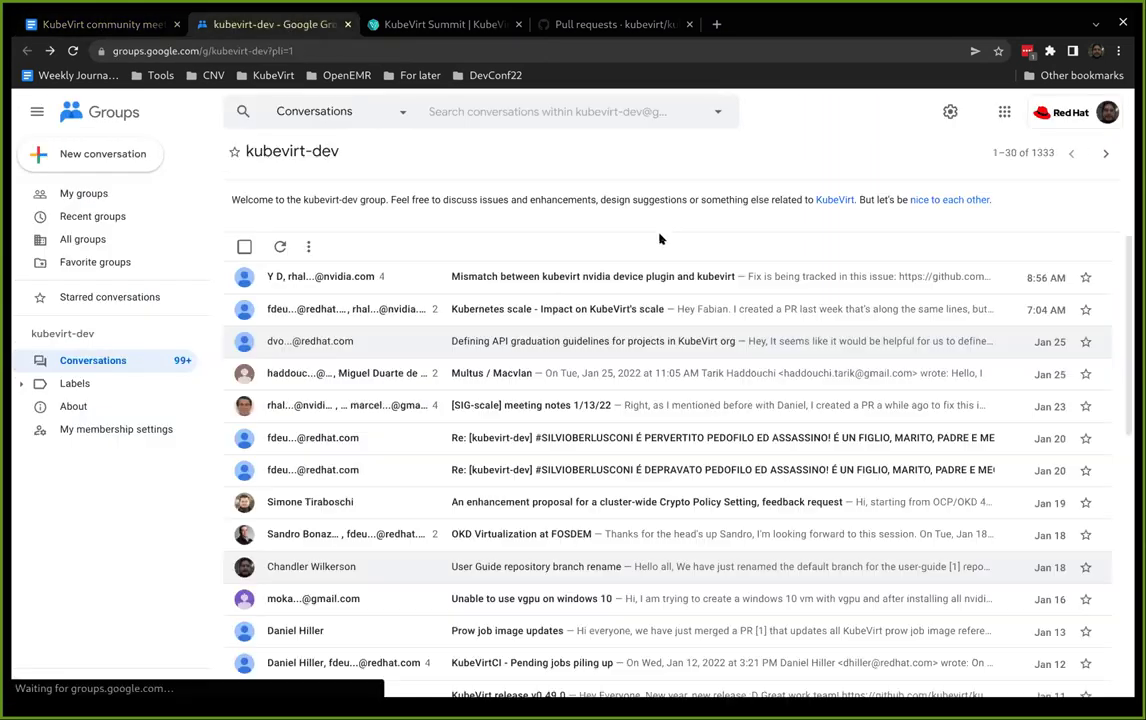
{"action": "scroll", "coordinate": [847, 342], "scroll_direction": "down", "scroll_amount": 1}
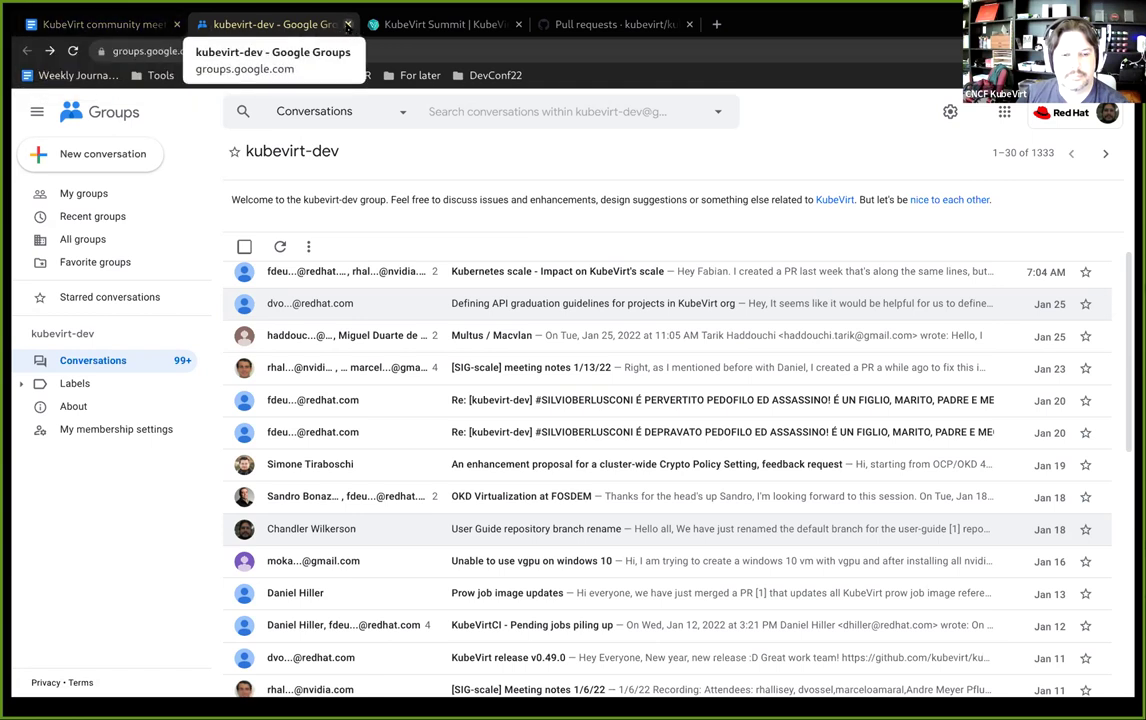
{"action": "left_click", "coordinate": [347, 24]}
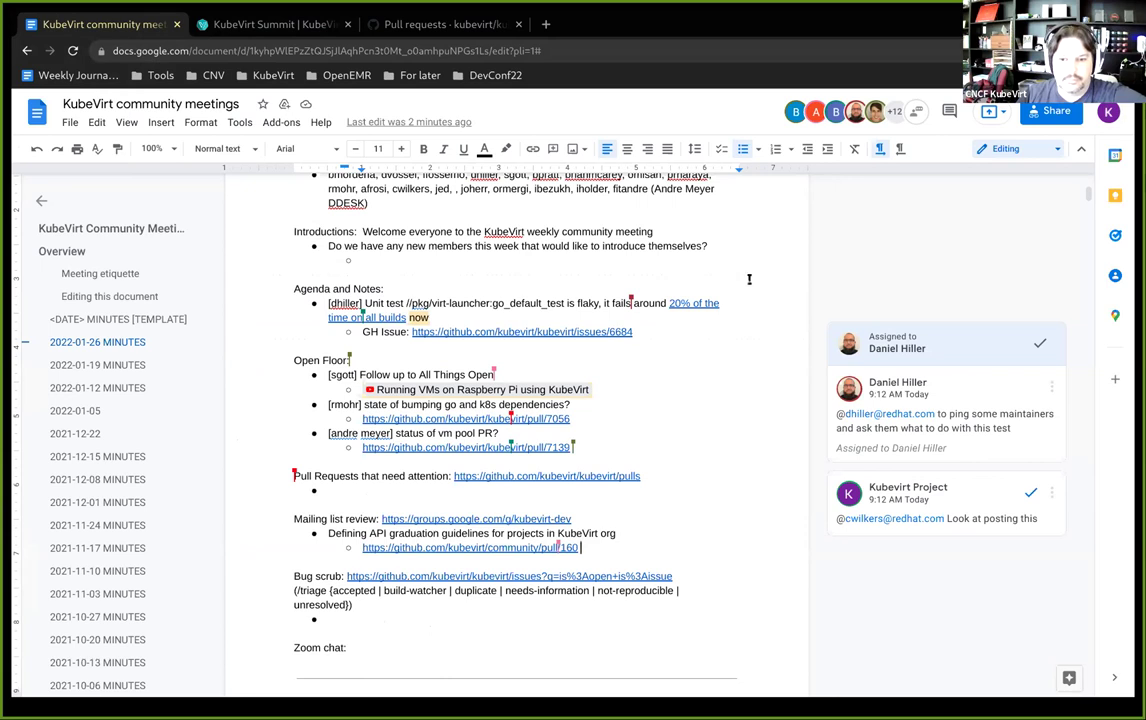
{"action": "scroll", "coordinate": [748, 277], "scroll_direction": "down", "scroll_amount": 1}
{"action": "scroll", "coordinate": [741, 290], "scroll_direction": "down", "scroll_amount": 1}
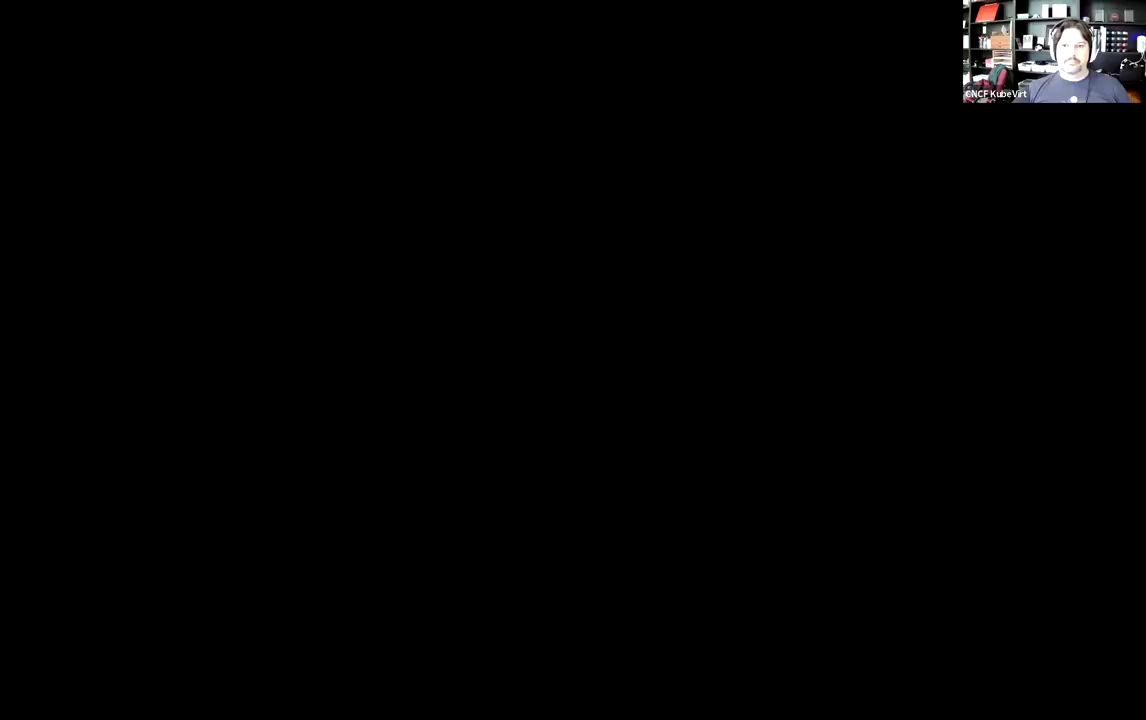
- Show the kubevirt/kubevirt GitHub Issues page listing 150 open issues in Chrome
{"action": "key", "text": "Return"}
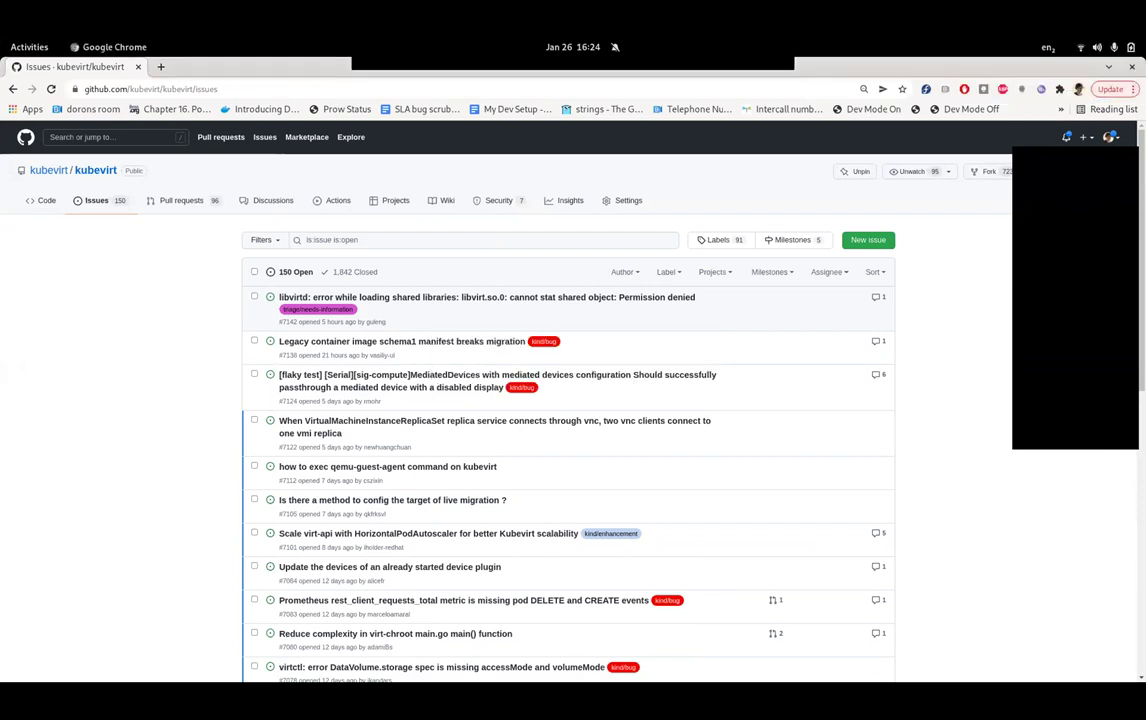
- Open issue #7142 about the libvirtd error and read through it
{"action": "scroll", "coordinate": [568, 420], "scroll_direction": "down", "scroll_amount": 1}
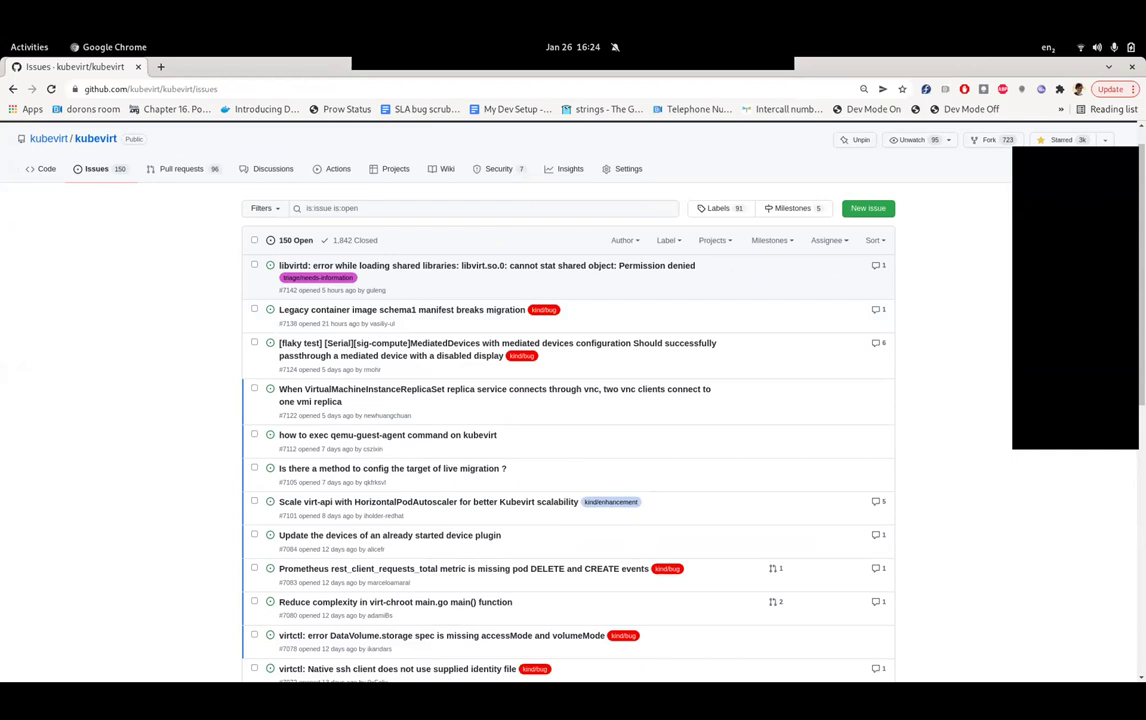
{"action": "left_click", "coordinate": [487, 265]}
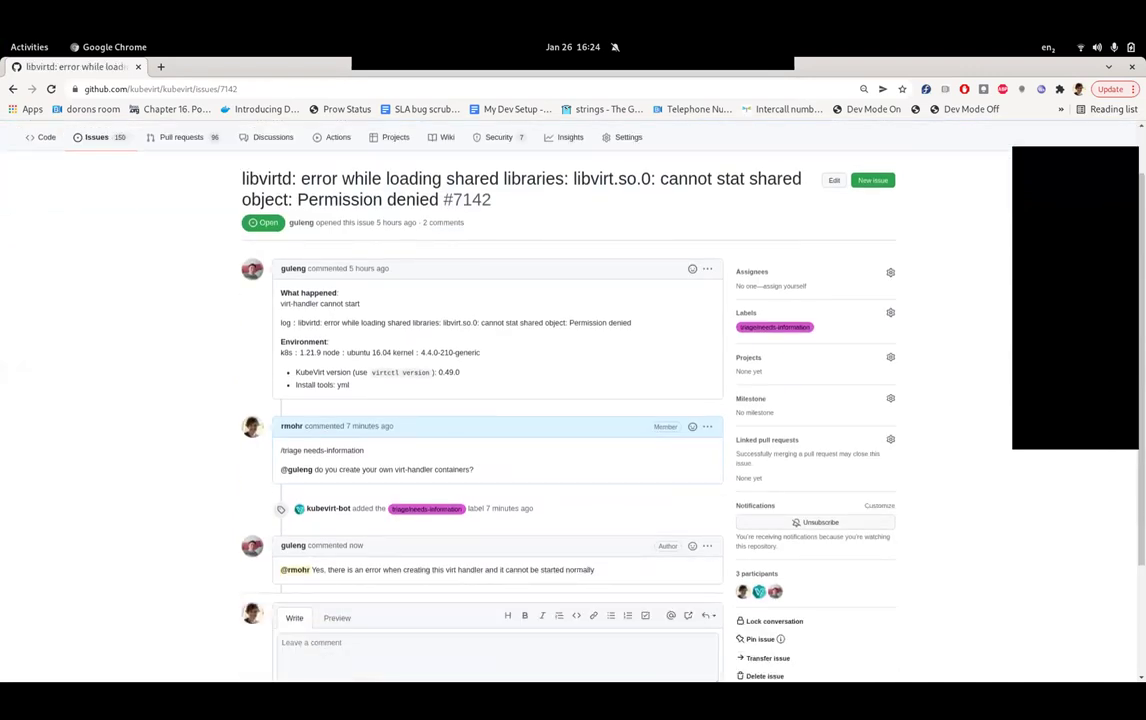
{"action": "scroll", "coordinate": [573, 400], "scroll_direction": "down", "scroll_amount": 1}
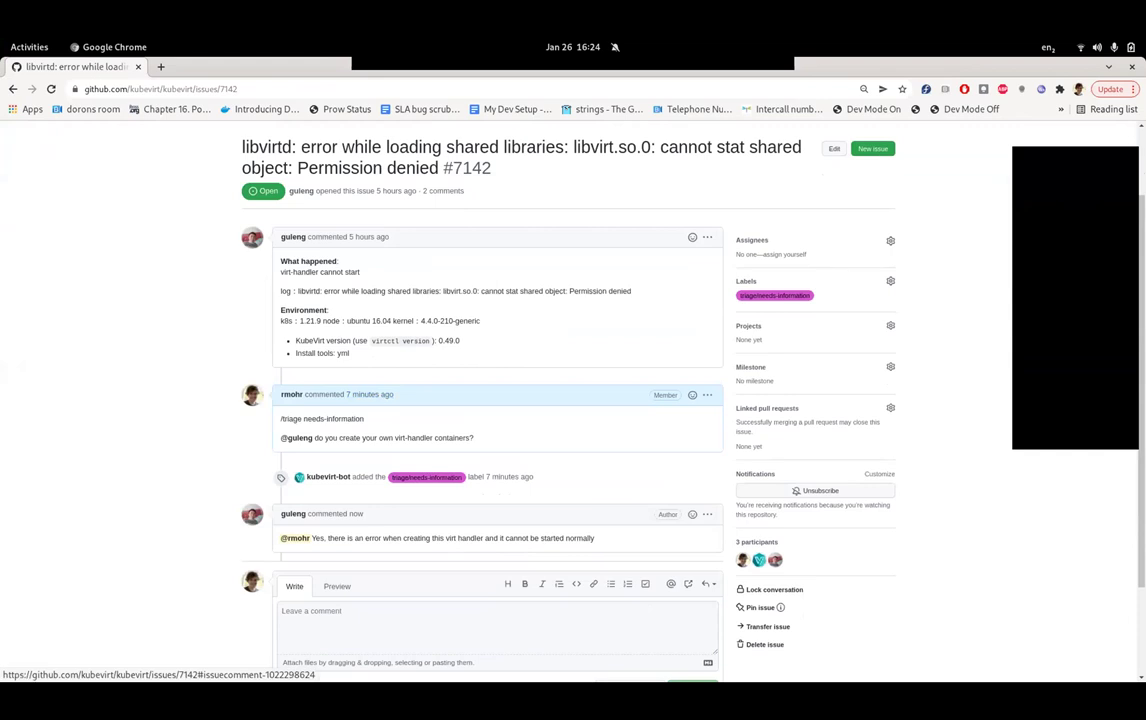
{"action": "scroll", "coordinate": [573, 400], "scroll_direction": "down", "scroll_amount": 1}
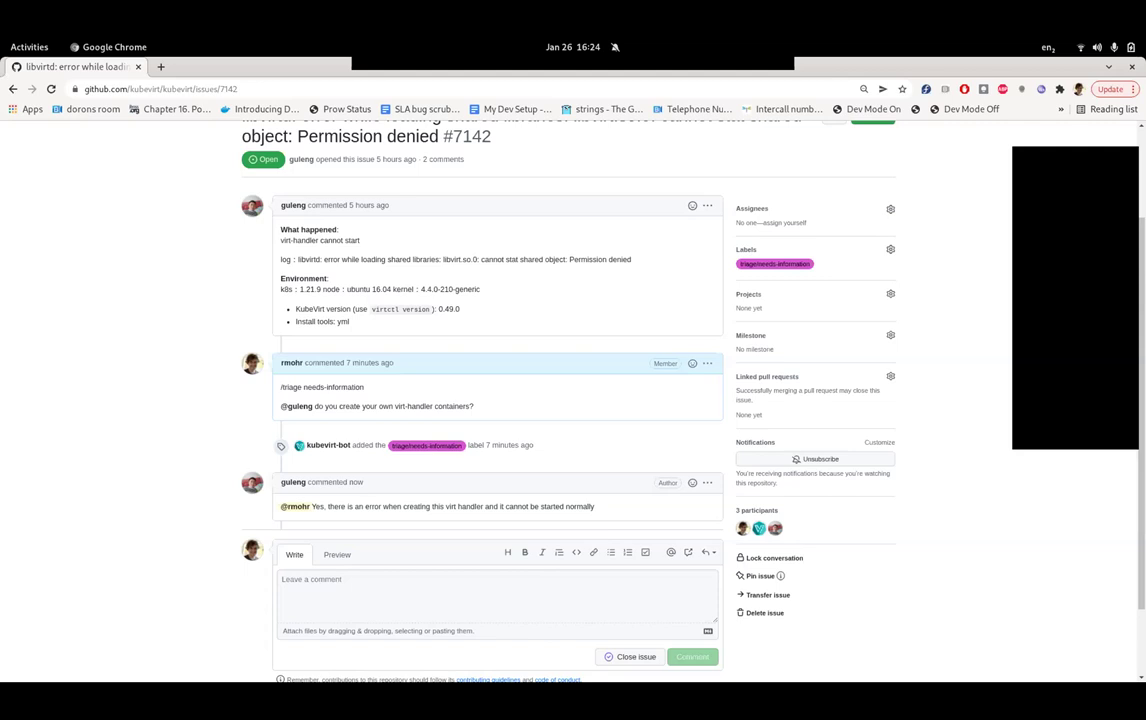
{"action": "scroll", "coordinate": [570, 400], "scroll_direction": "up", "scroll_amount": 2}
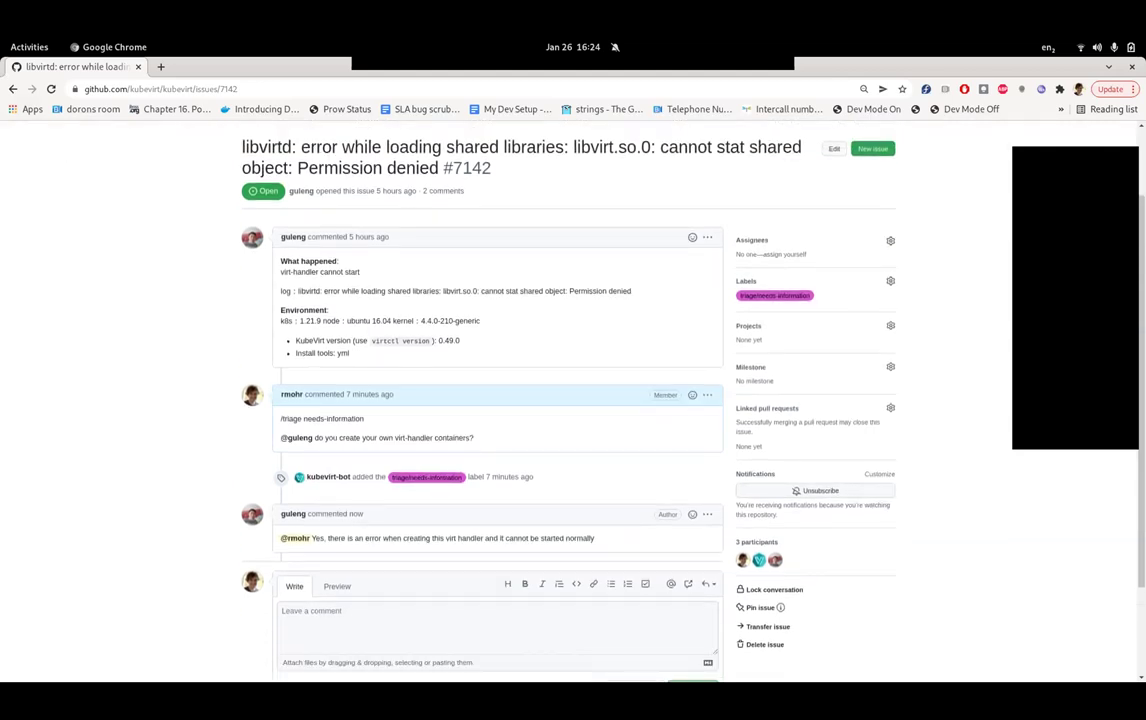
- Return to the open issues list and open issue #7138 on legacy schema1 manifests
{"action": "key", "text": "alt+Left"}
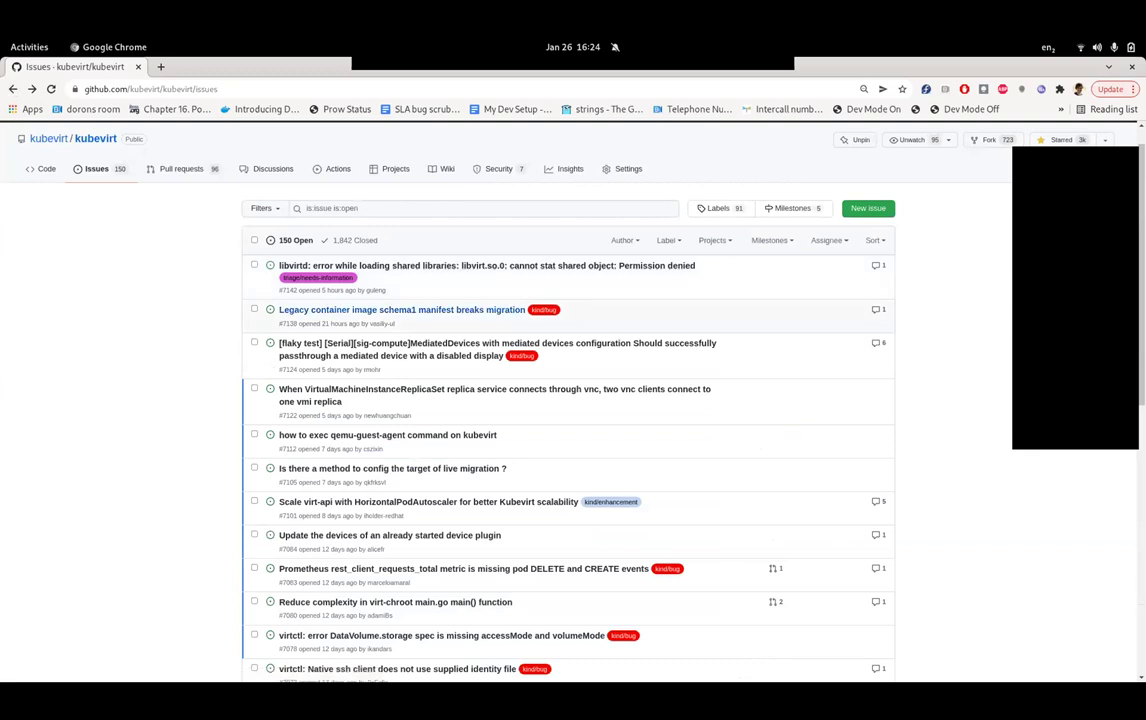
{"action": "scroll", "coordinate": [400, 310], "scroll_direction": "up", "scroll_amount": 1}
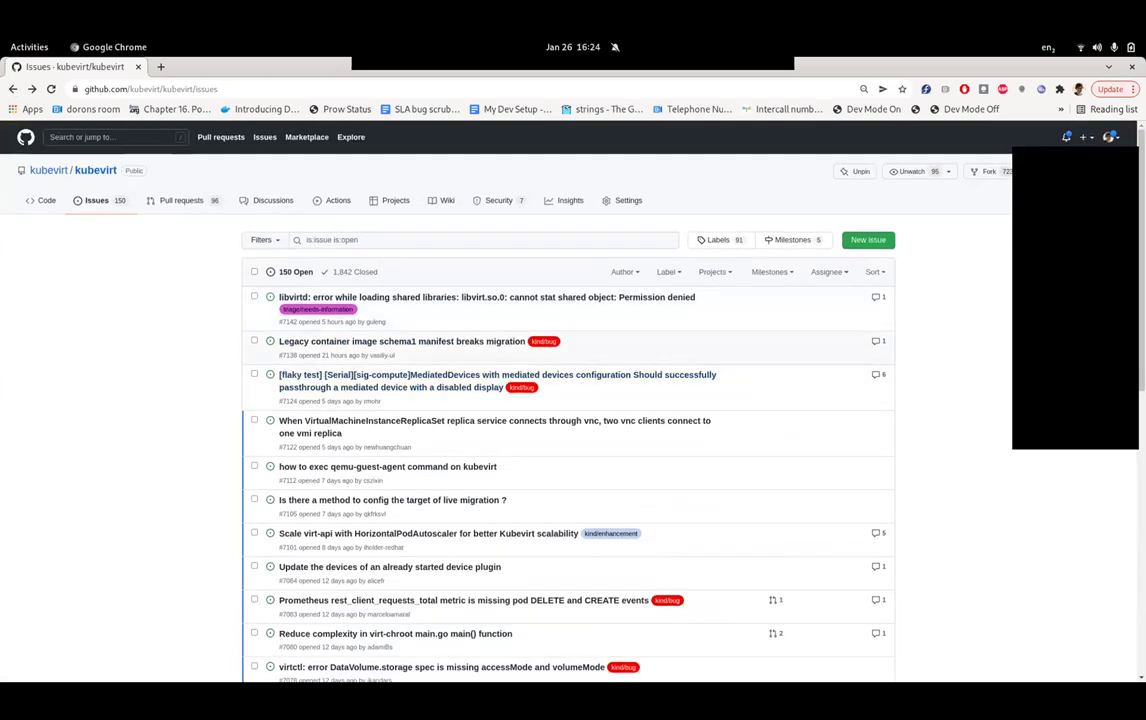
{"action": "mouse_move", "coordinate": [400, 341]}
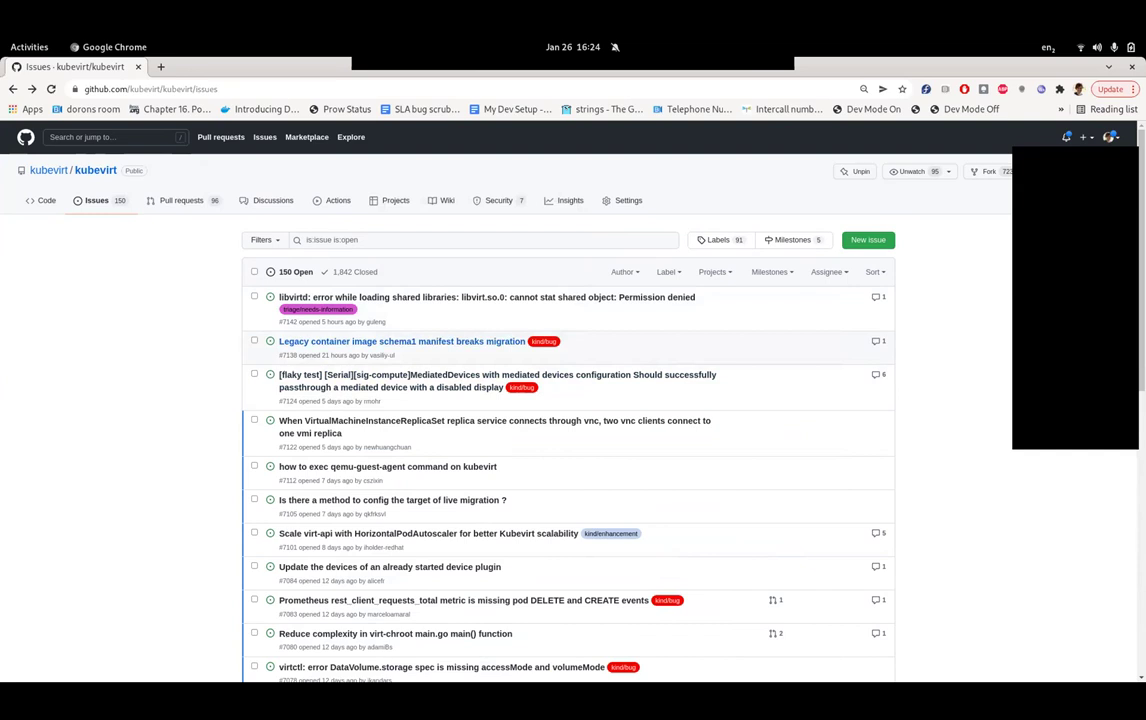
{"action": "left_click", "coordinate": [400, 341]}
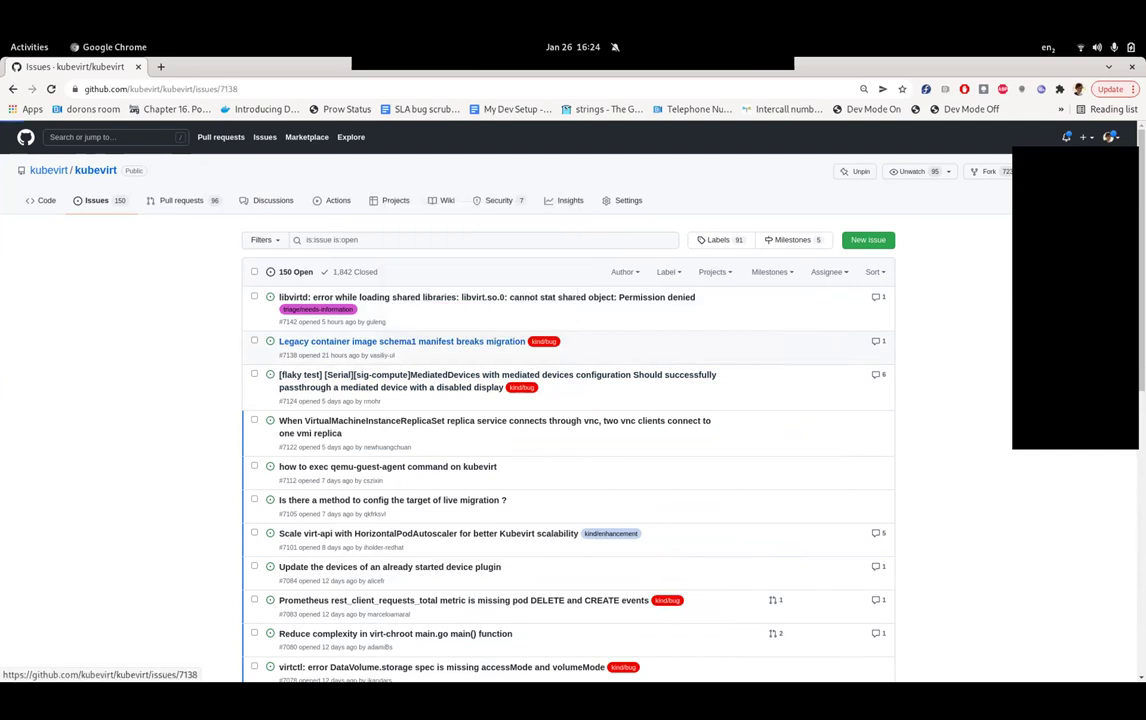
{"action": "scroll", "coordinate": [513, 400], "scroll_direction": "down", "scroll_amount": 1}
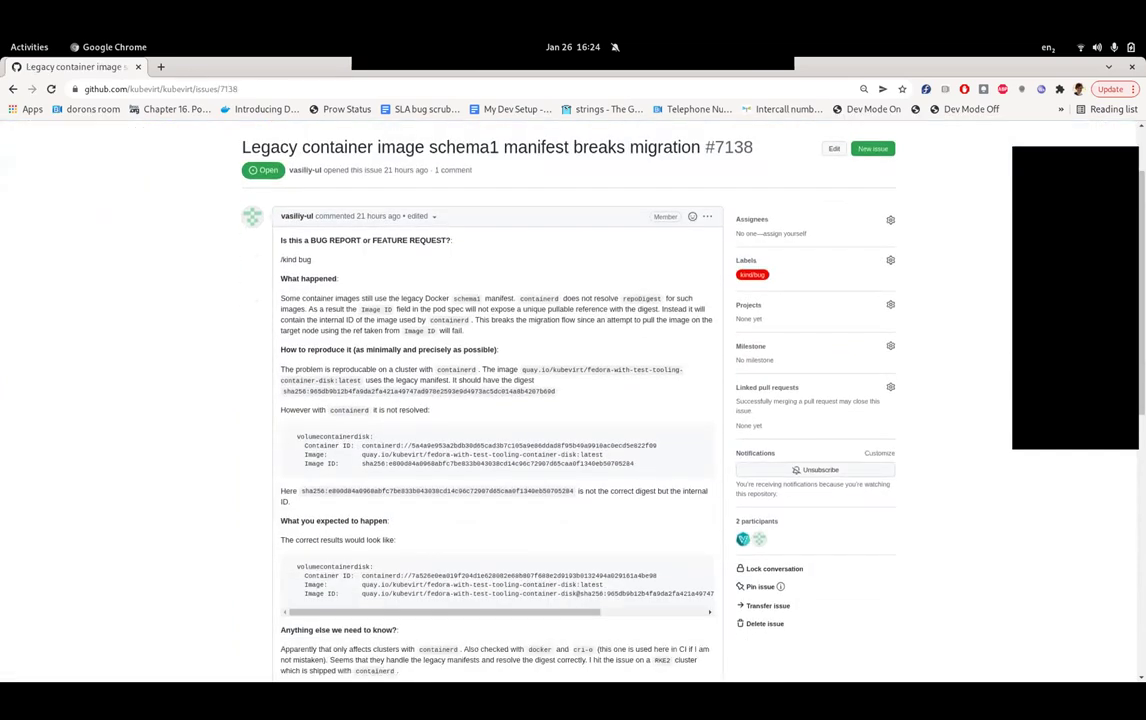
{"action": "scroll", "coordinate": [513, 400], "scroll_direction": "down", "scroll_amount": 1}
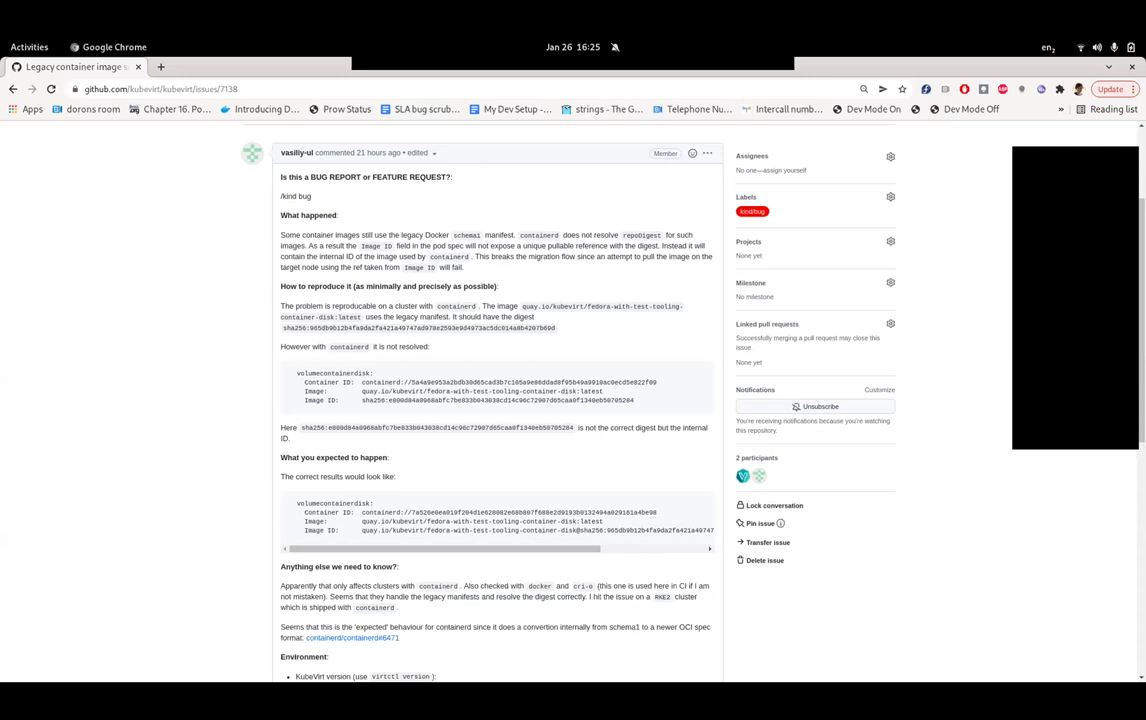
{"action": "scroll", "coordinate": [497, 410], "scroll_direction": "down", "scroll_amount": 2}
{"action": "scroll", "coordinate": [497, 410], "scroll_direction": "up", "scroll_amount": 3}
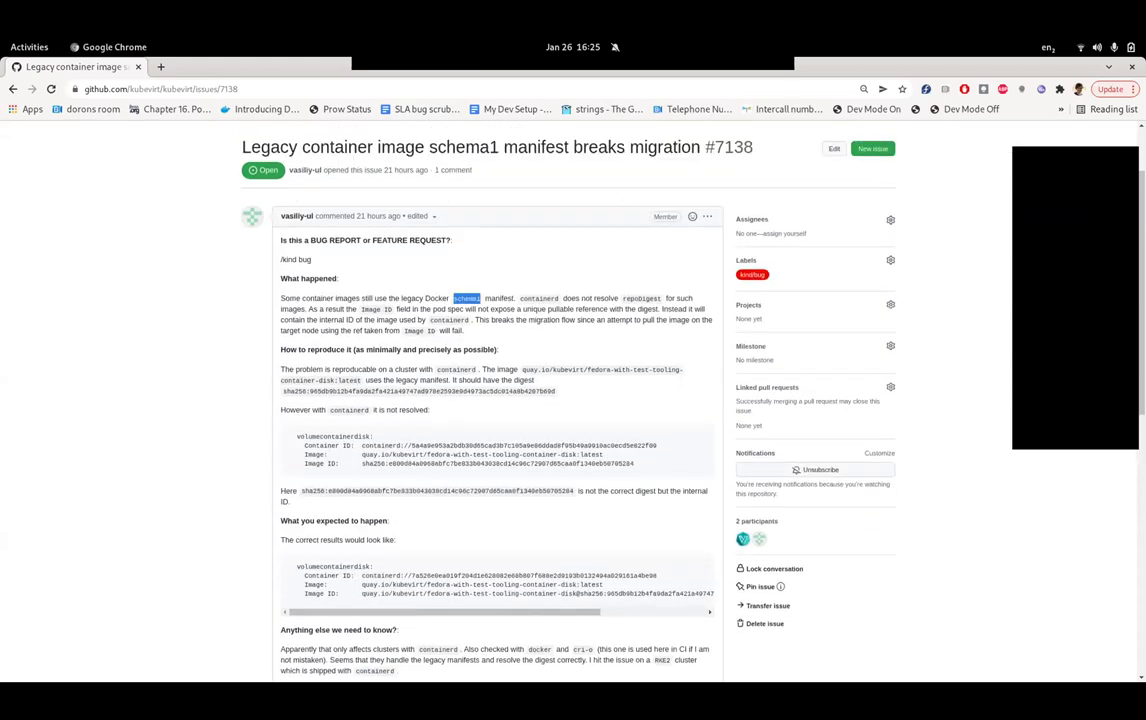
{"action": "scroll", "coordinate": [497, 400], "scroll_direction": "down", "scroll_amount": 3}
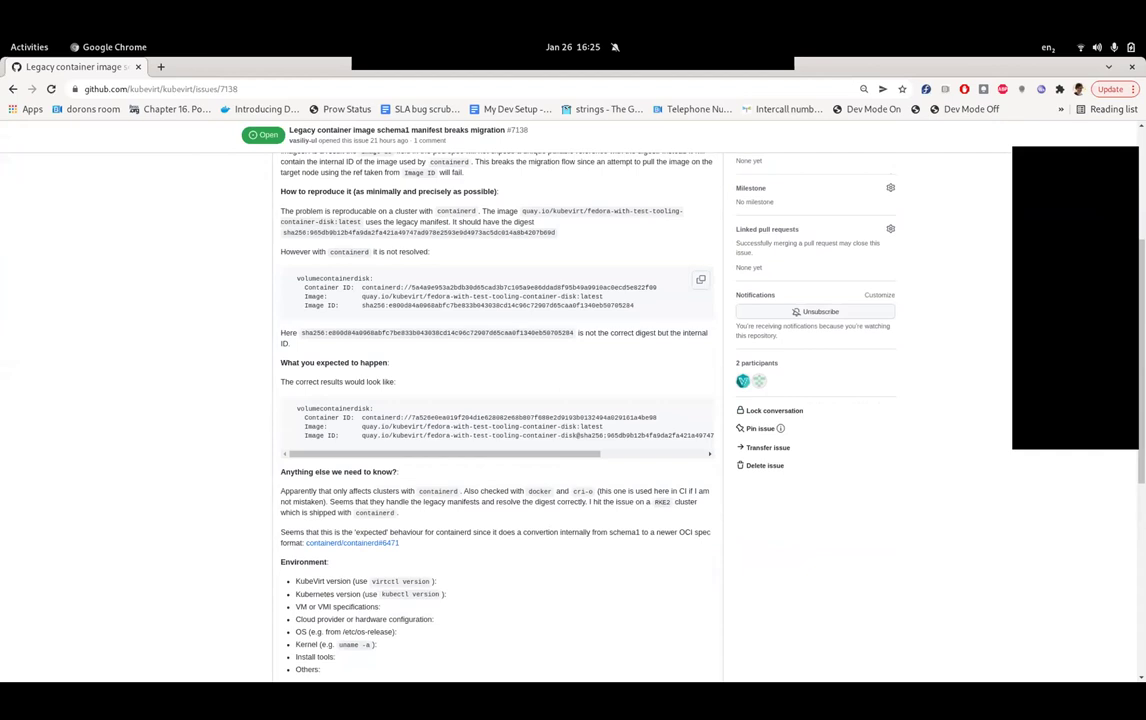
{"action": "triple_click", "coordinate": [470, 305]}
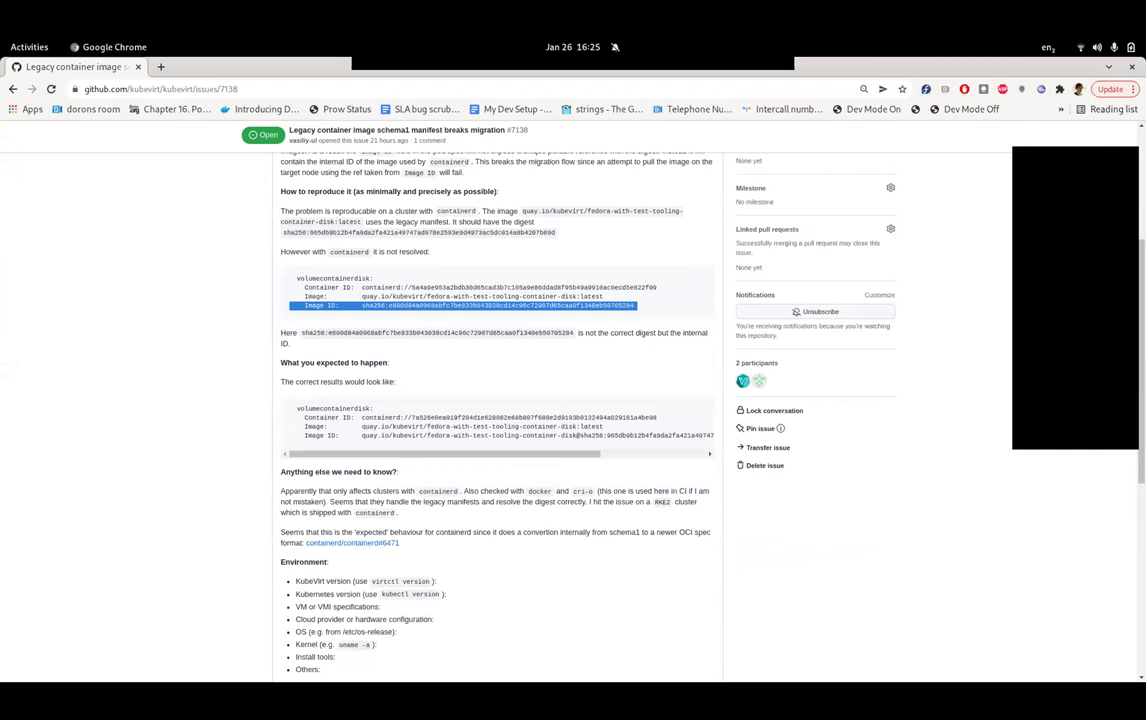
{"action": "triple_click", "coordinate": [430, 333]}
{"action": "scroll", "coordinate": [500, 400], "scroll_direction": "up", "scroll_amount": 1}
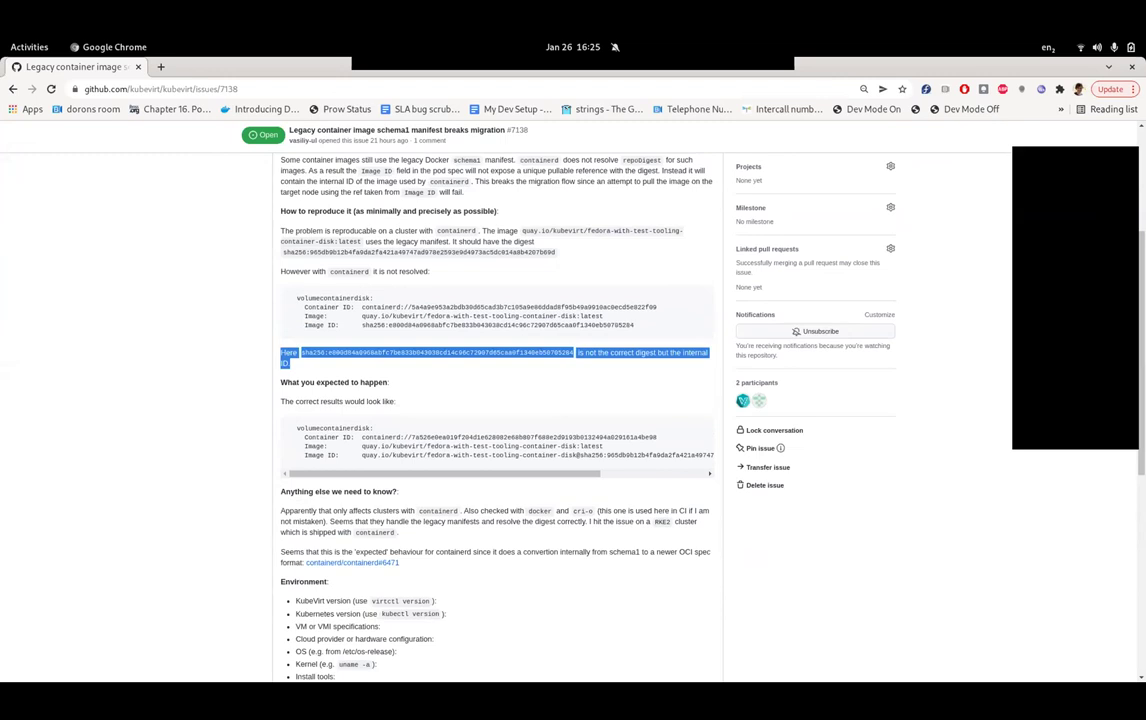
{"action": "scroll", "coordinate": [500, 400], "scroll_direction": "down", "scroll_amount": 5}
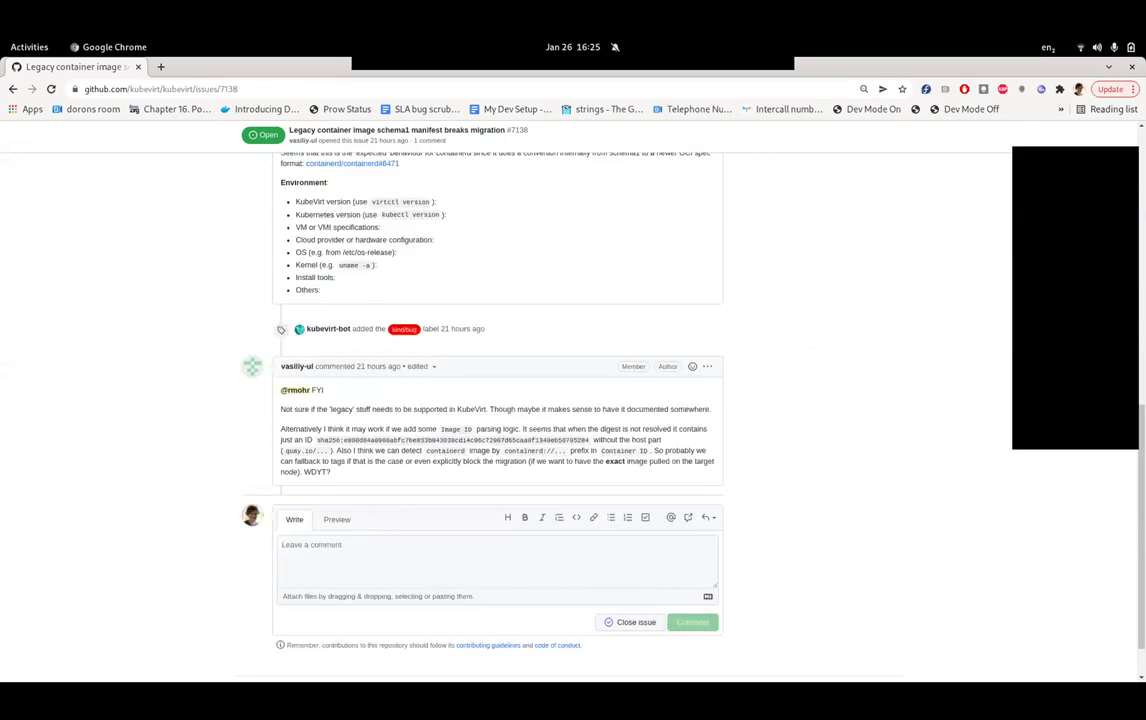
{"action": "left_click", "coordinate": [282, 545]}
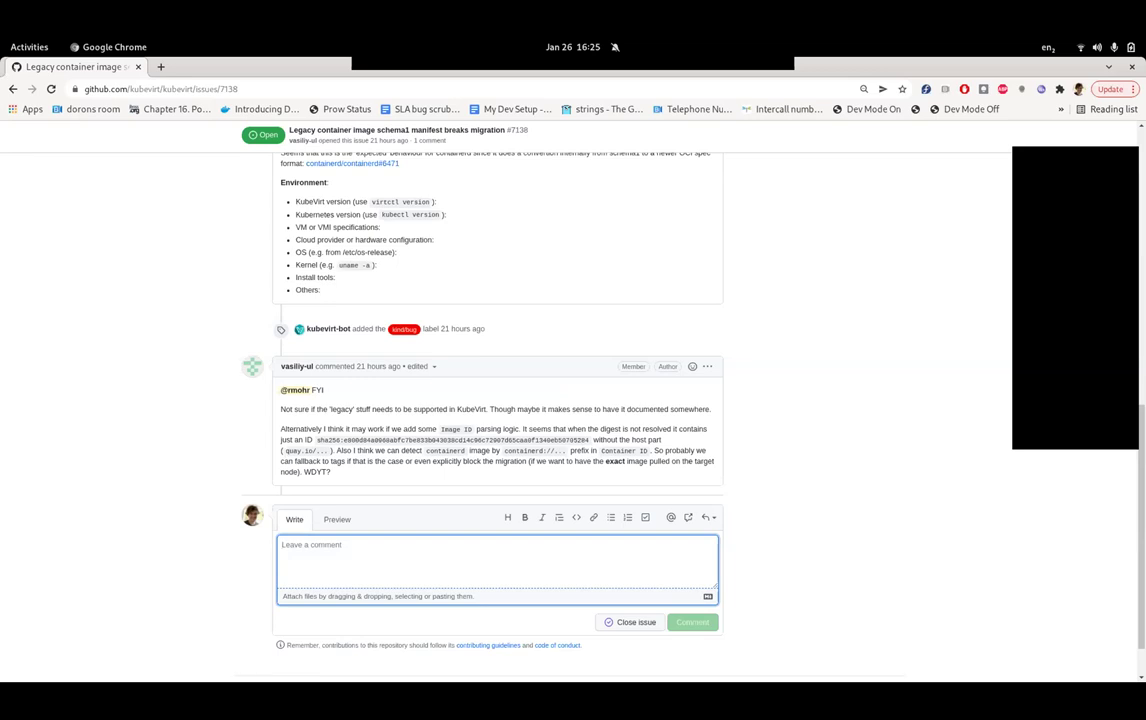
{"action": "scroll", "coordinate": [497, 400], "scroll_direction": "up", "scroll_amount": 3}
{"action": "scroll", "coordinate": [497, 400], "scroll_direction": "down", "scroll_amount": 3}
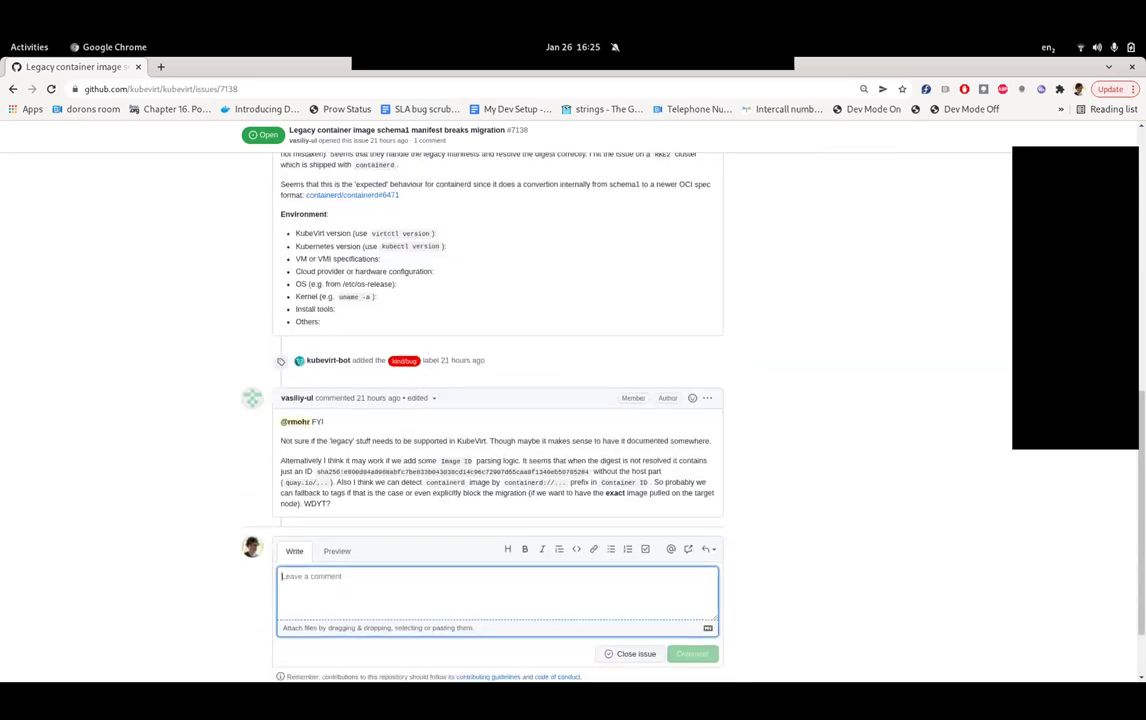
{"action": "scroll", "coordinate": [497, 400], "scroll_direction": "up", "scroll_amount": 5}
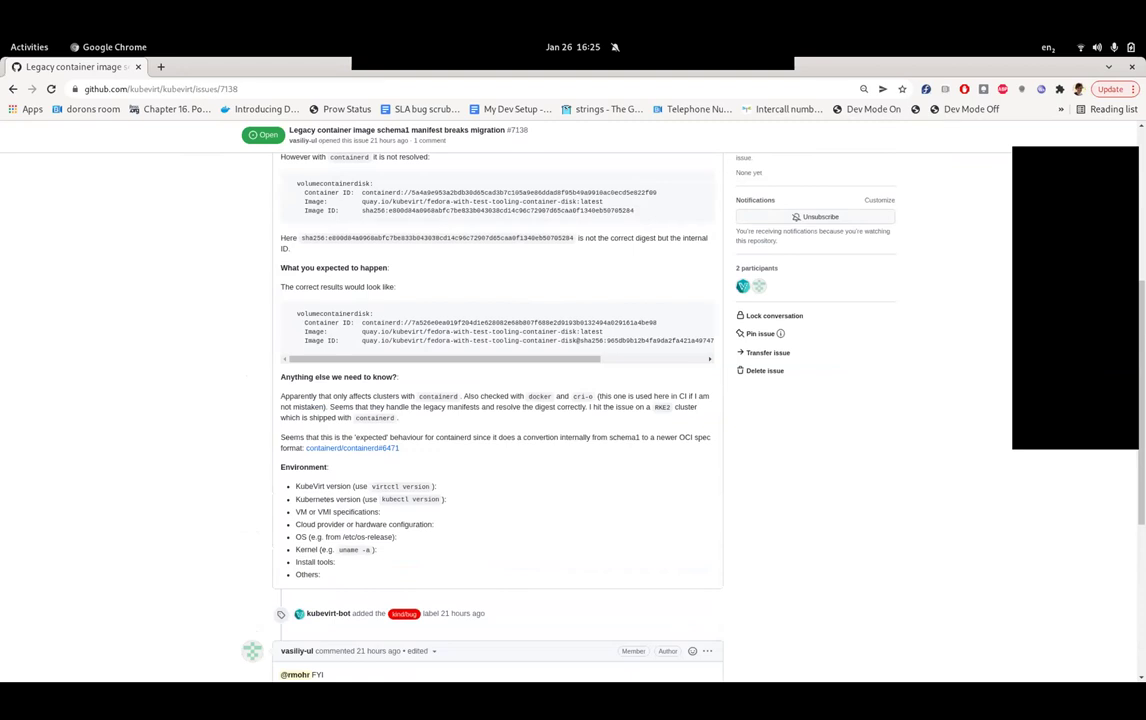
{"action": "scroll", "coordinate": [497, 400], "scroll_direction": "down", "scroll_amount": 1}
{"action": "scroll", "coordinate": [497, 400], "scroll_direction": "up", "scroll_amount": 4}
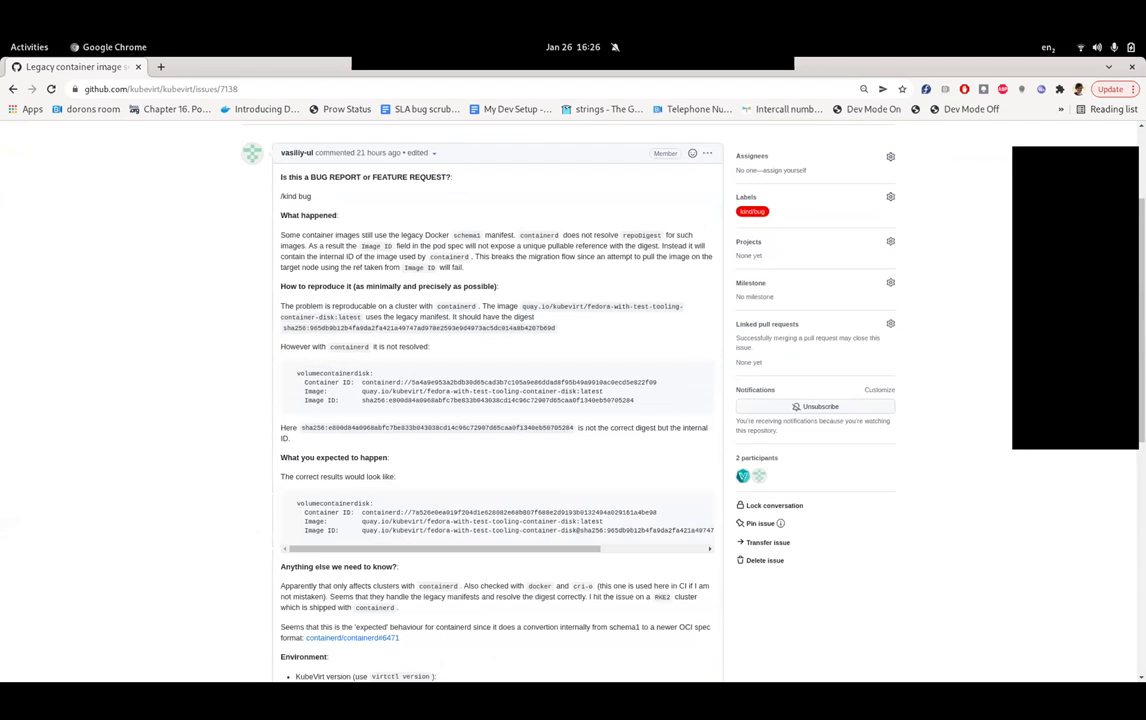
- Examine the Image line, container disk image name and Image ID in the #7138 report
{"action": "scroll", "coordinate": [497, 400], "scroll_direction": "down", "scroll_amount": 1}
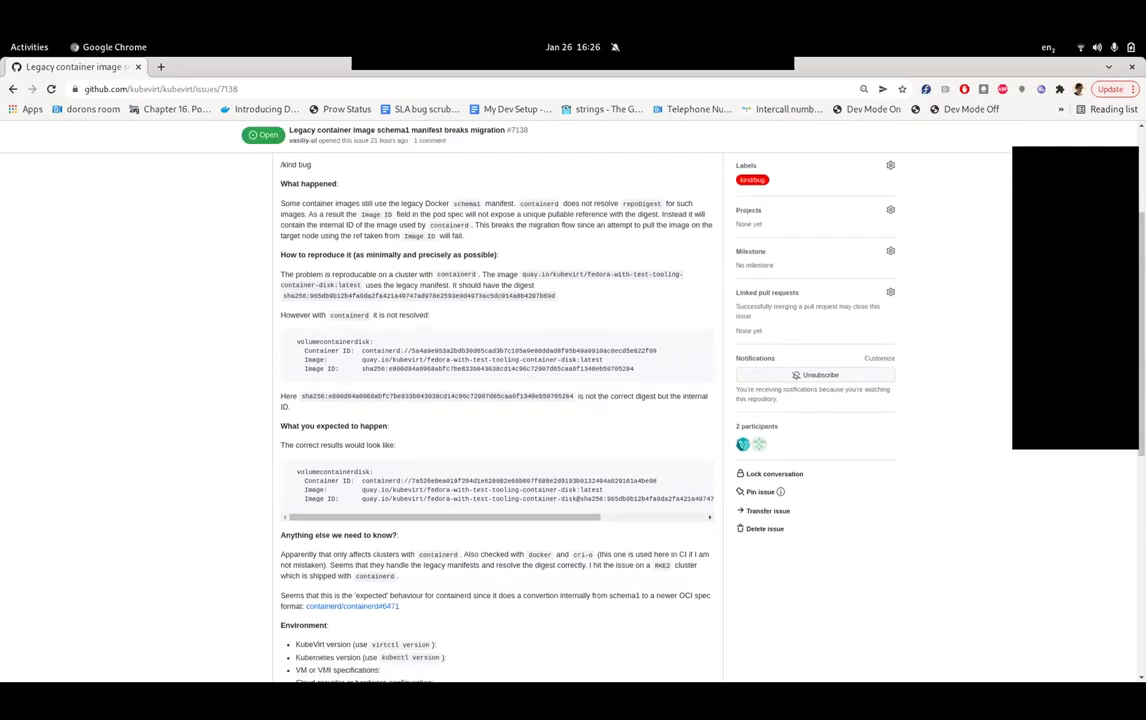
{"action": "triple_click", "coordinate": [450, 359]}
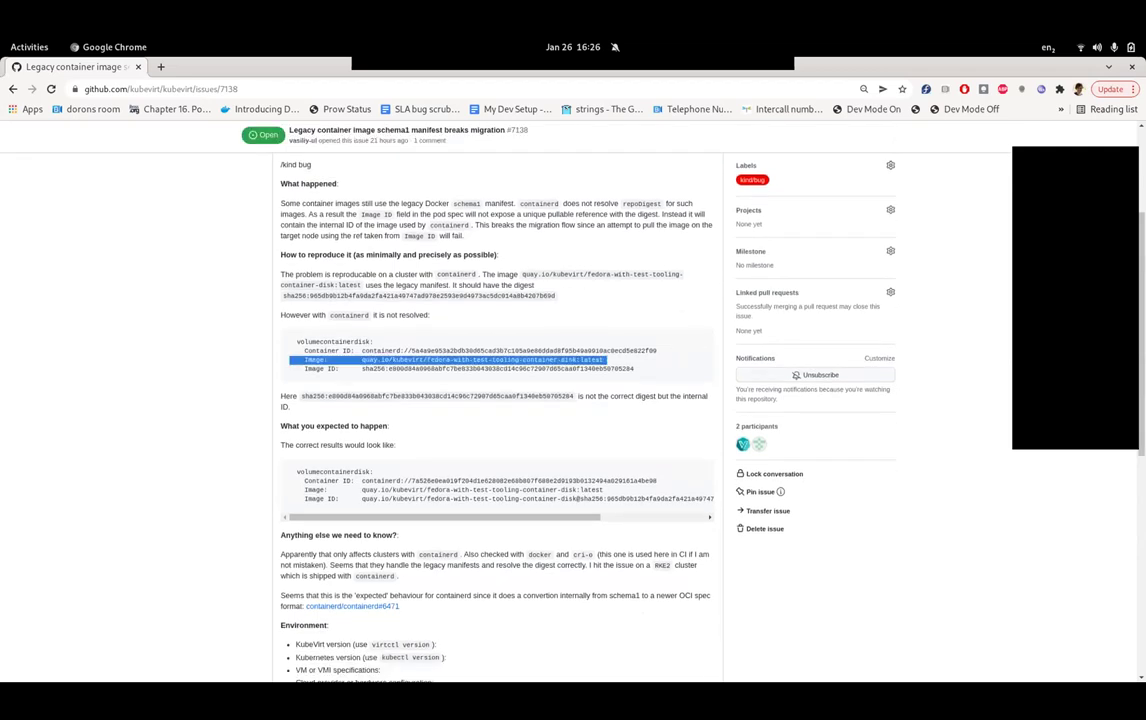
{"action": "left_click", "coordinate": [500, 360]}
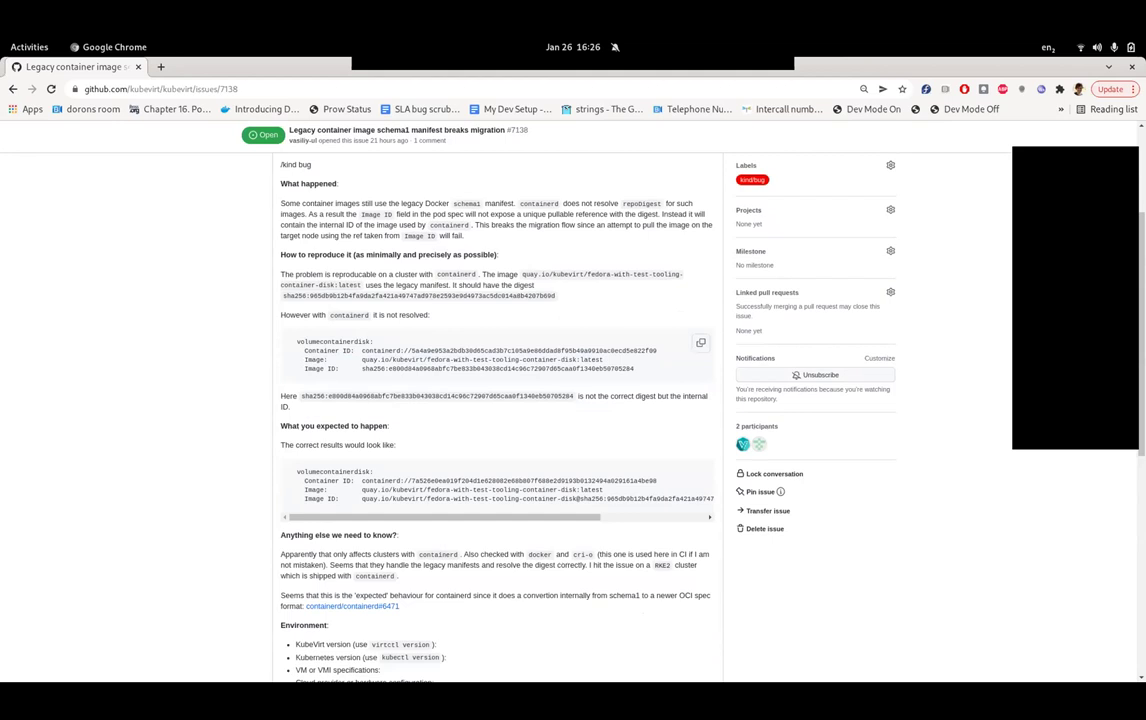
{"action": "left_click_drag", "start_coordinate": [603, 359], "coordinate": [576, 359]}
{"action": "left_click", "coordinate": [589, 359]}
{"action": "scroll", "coordinate": [497, 400], "scroll_direction": "down", "scroll_amount": 2}
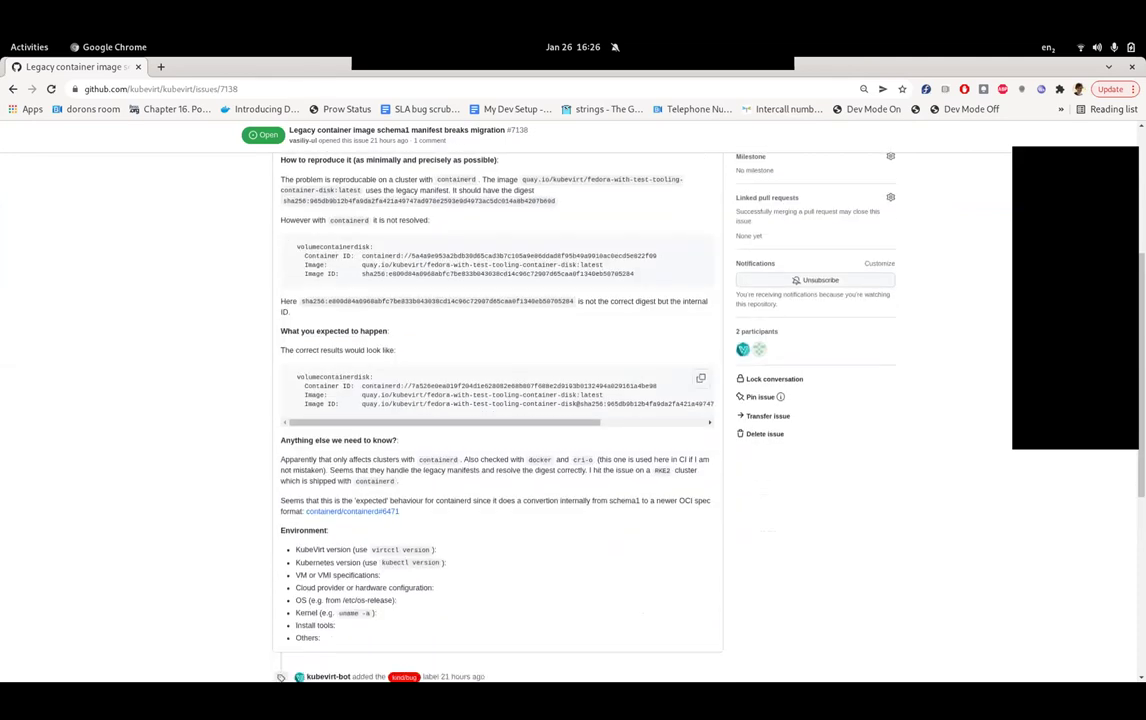
{"action": "scroll", "coordinate": [497, 400], "scroll_direction": "up", "scroll_amount": 1}
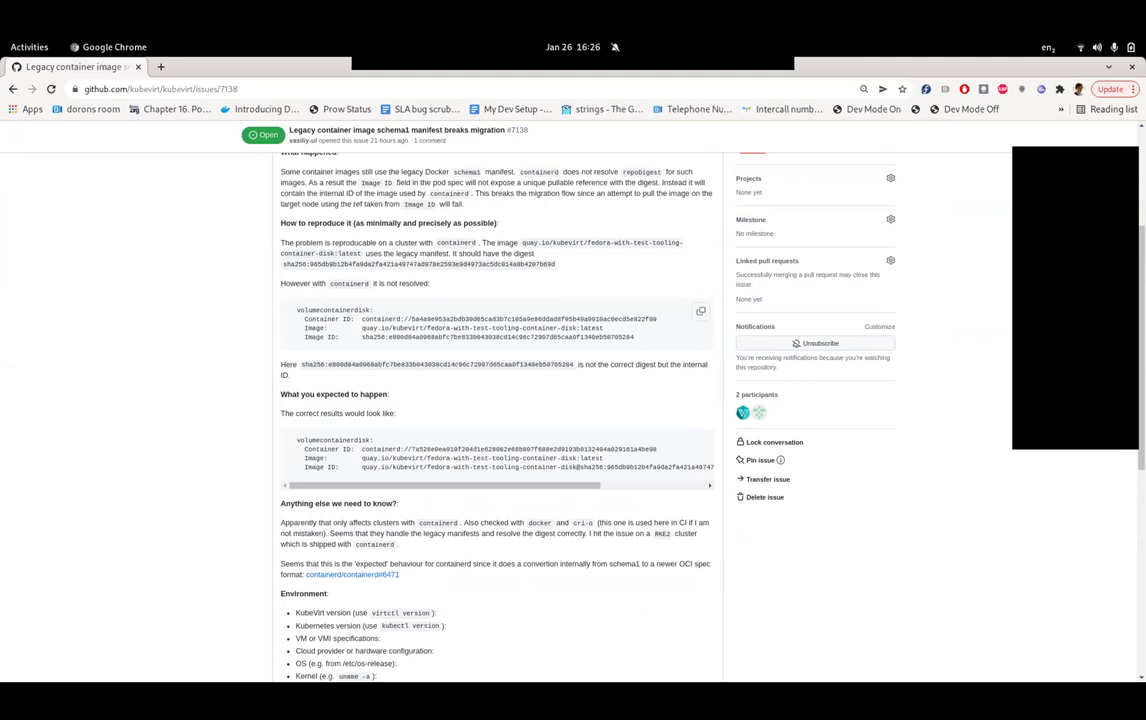
{"action": "triple_click", "coordinate": [500, 337]}
{"action": "left_click", "coordinate": [500, 337]}
{"action": "scroll", "coordinate": [497, 400], "scroll_direction": "down", "scroll_amount": 2}
{"action": "scroll", "coordinate": [497, 400], "scroll_direction": "up", "scroll_amount": 1}
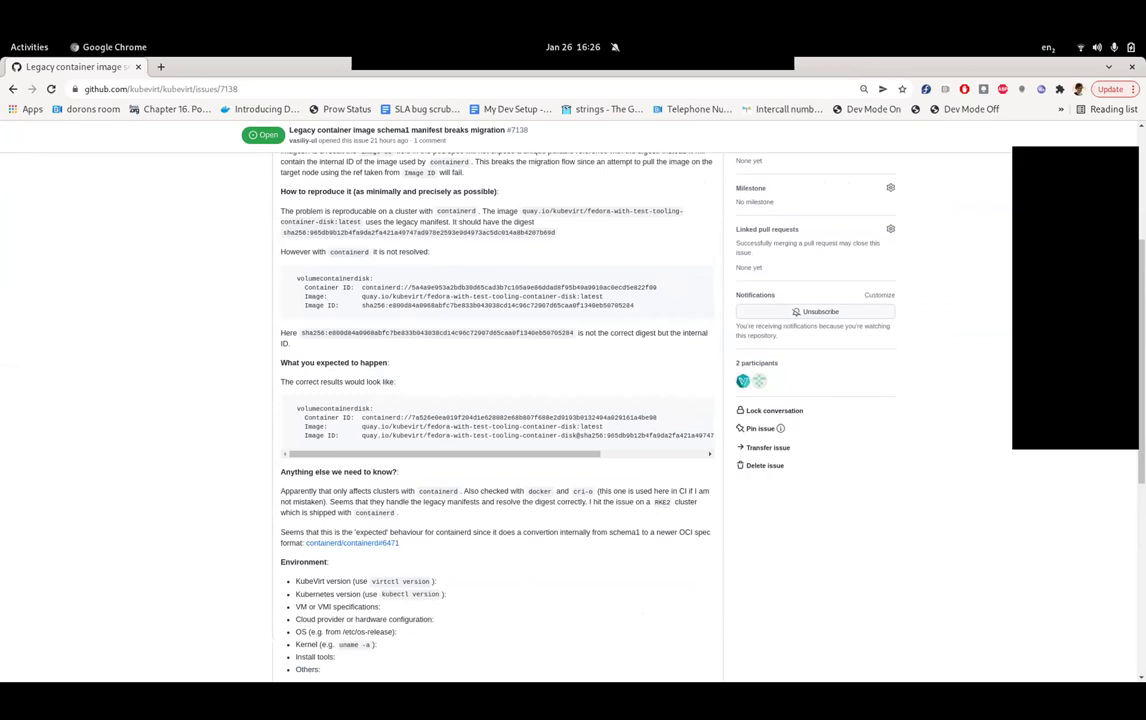
{"action": "scroll", "coordinate": [497, 400], "scroll_direction": "down", "scroll_amount": 2}
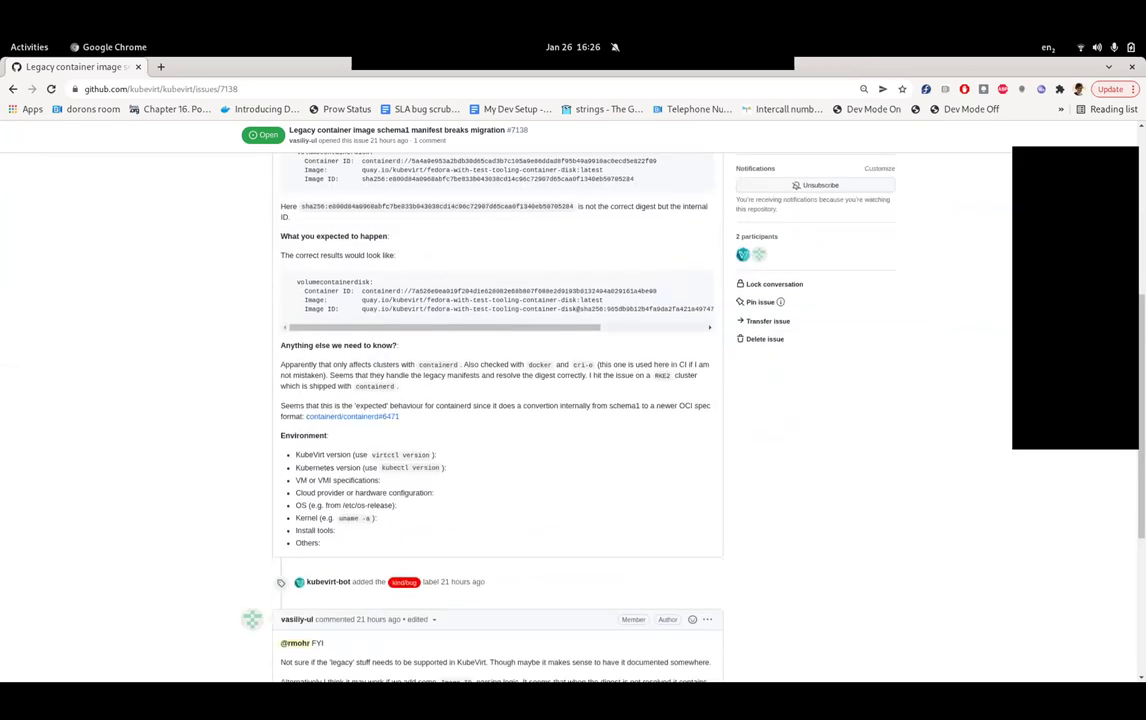
{"action": "scroll", "coordinate": [497, 400], "scroll_direction": "up", "scroll_amount": 1}
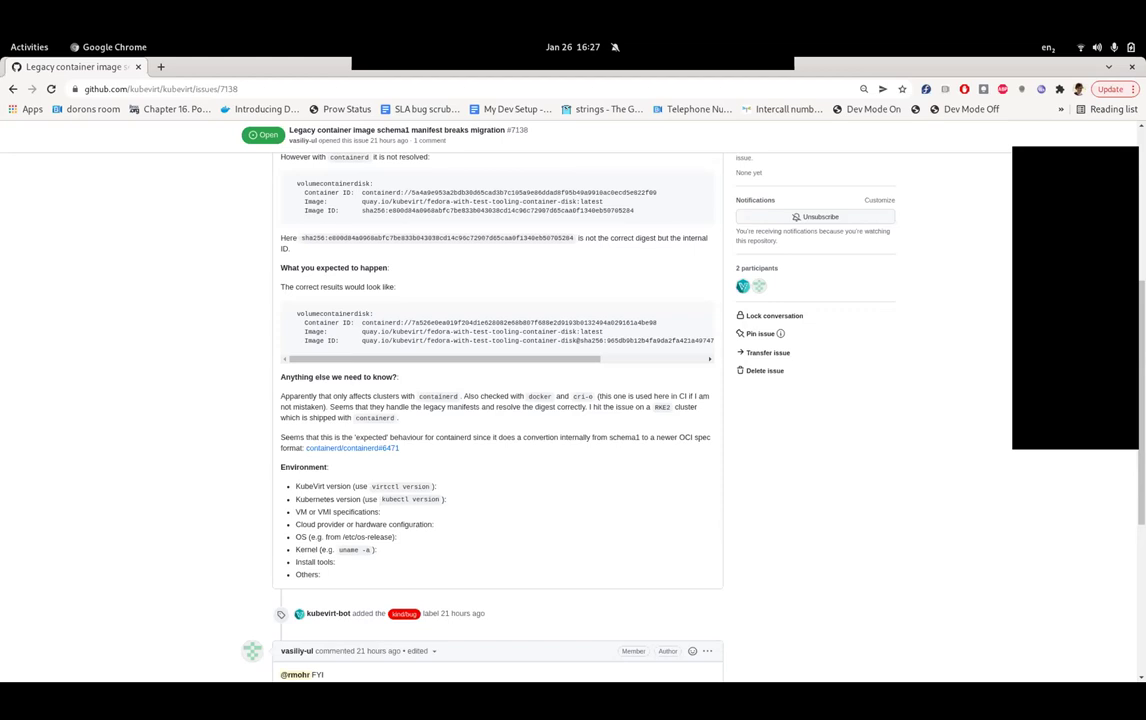
- Select the Image ID sha256 hash and Container ID values to compare them
{"action": "double_click", "coordinate": [600, 210]}
{"action": "left_click_drag", "start_coordinate": [304, 192], "coordinate": [588, 192]}
{"action": "left_click", "coordinate": [320, 192]}
{"action": "scroll", "coordinate": [500, 400], "scroll_direction": "down", "scroll_amount": 1}
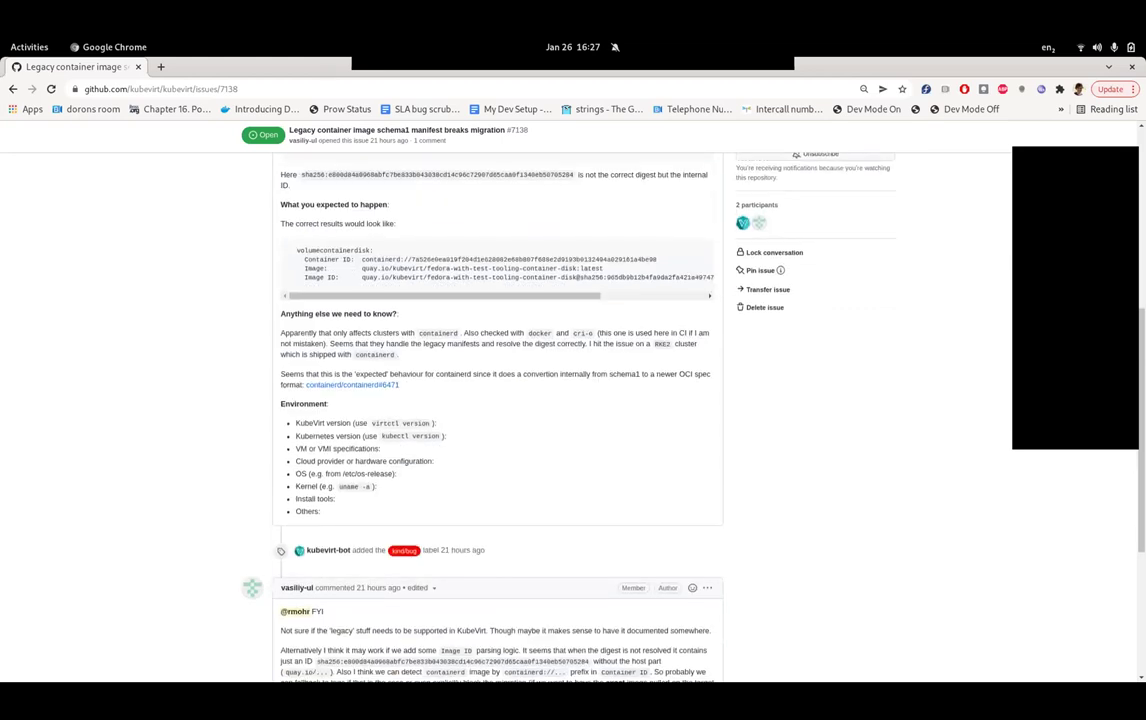
{"action": "scroll", "coordinate": [500, 400], "scroll_direction": "up", "scroll_amount": 2}
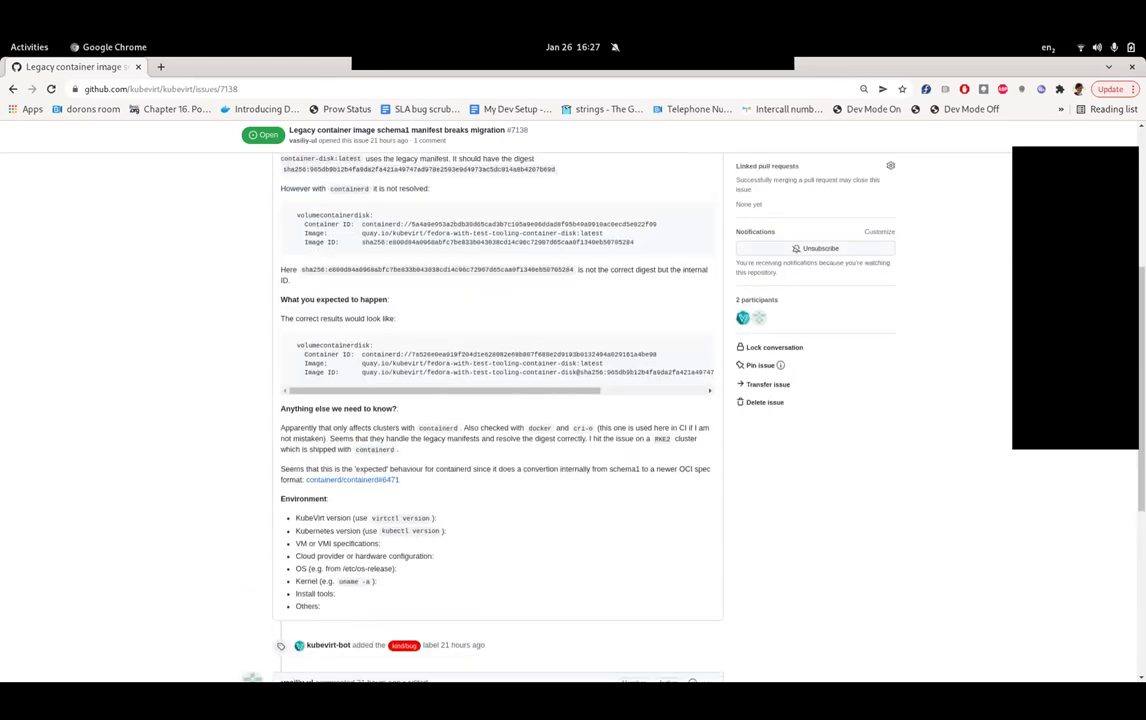
{"action": "scroll", "coordinate": [500, 400], "scroll_direction": "up", "scroll_amount": 1}
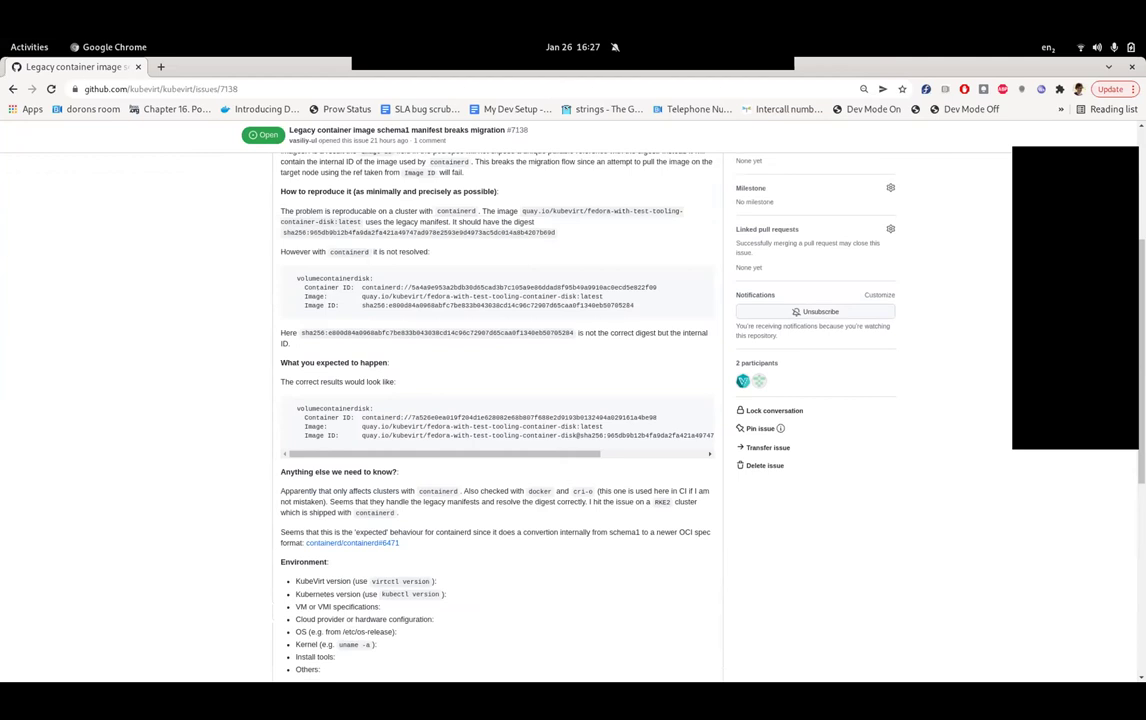
{"action": "scroll", "coordinate": [500, 400], "scroll_direction": "up", "scroll_amount": 1}
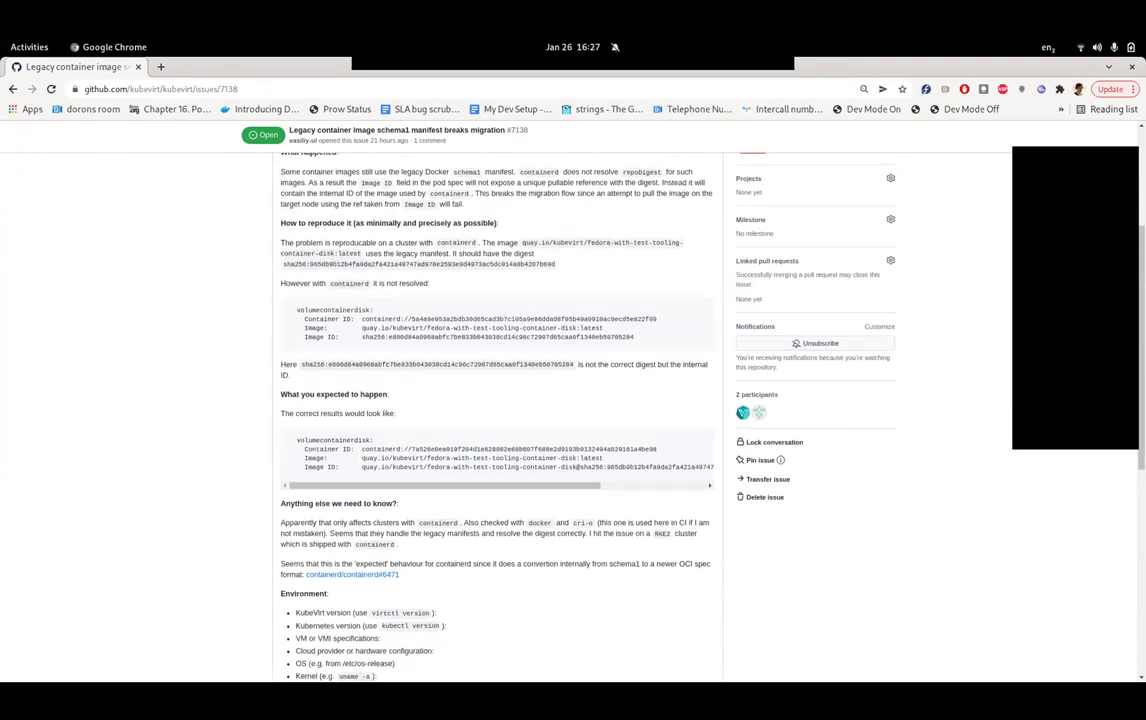
{"action": "scroll", "coordinate": [500, 400], "scroll_direction": "up", "scroll_amount": 3}
{"action": "scroll", "coordinate": [500, 400], "scroll_direction": "down", "scroll_amount": 11}
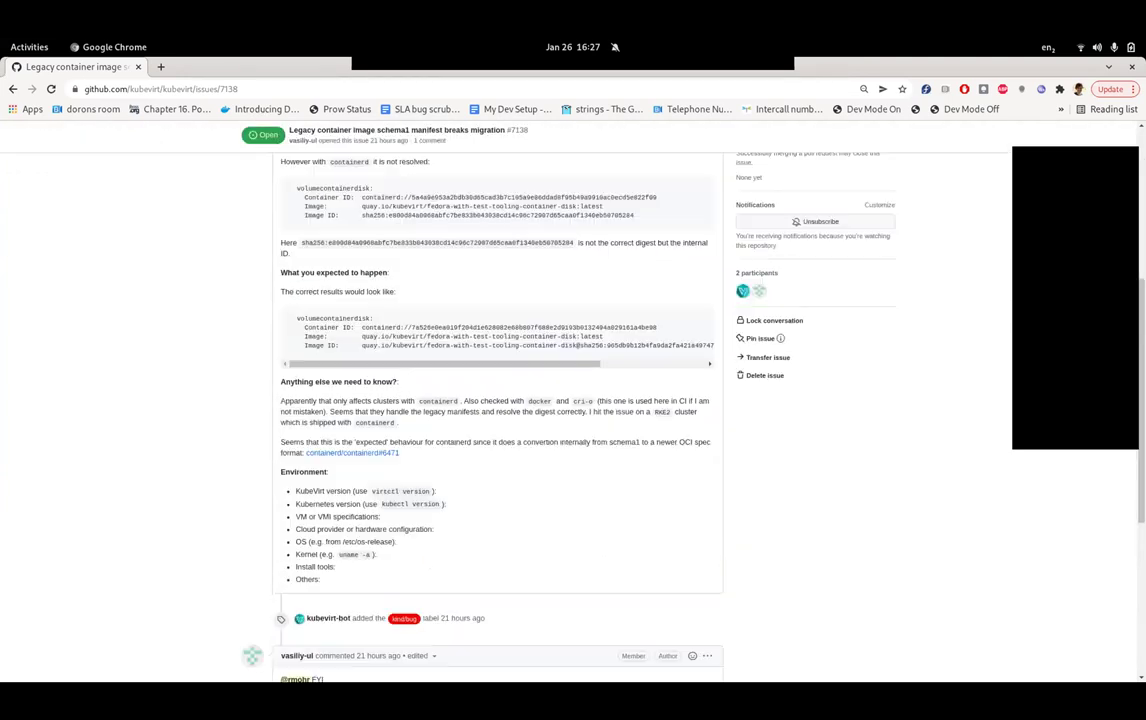
- Start a comment on #7138 with '/triage accepted'
{"action": "left_click", "coordinate": [497, 505]}
{"action": "type", "text": "/triage accepted"}
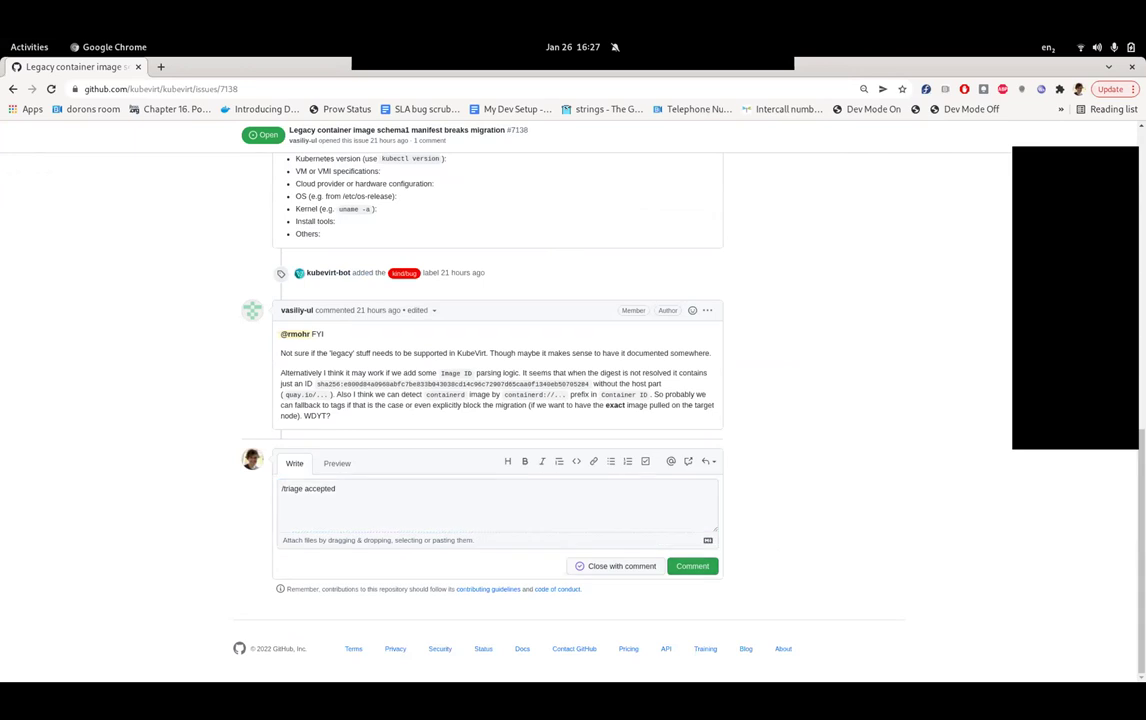
{"action": "scroll", "coordinate": [573, 400], "scroll_direction": "up", "scroll_amount": 3}
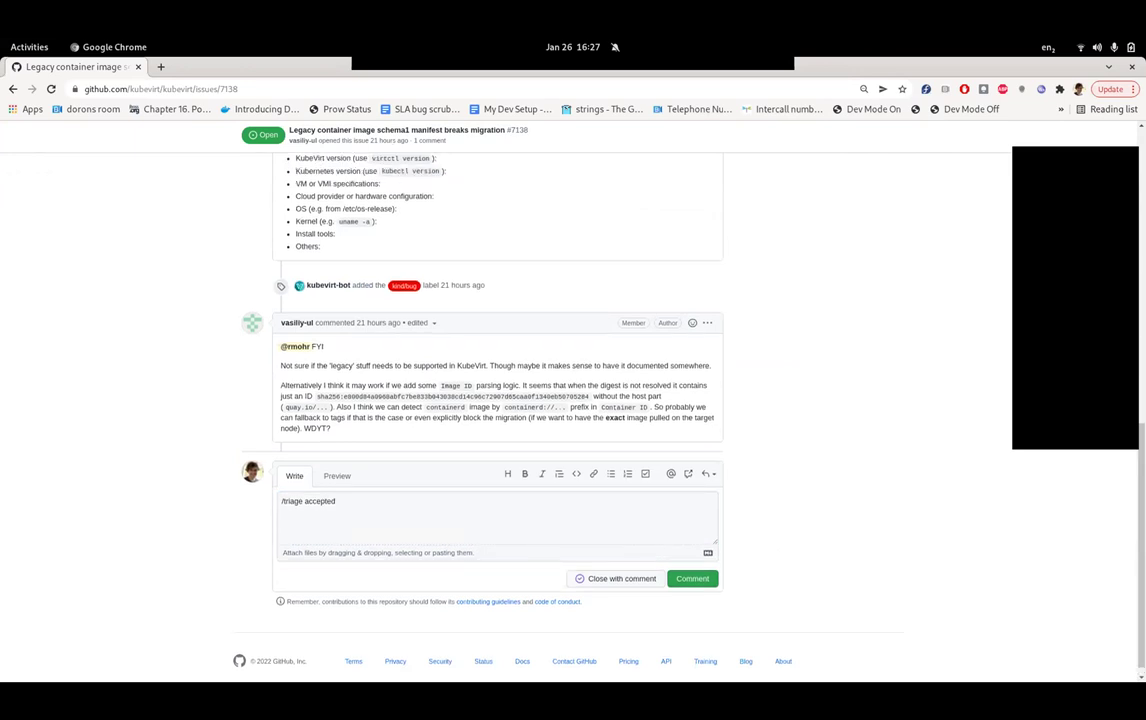
{"action": "scroll", "coordinate": [573, 400], "scroll_direction": "down", "scroll_amount": 2}
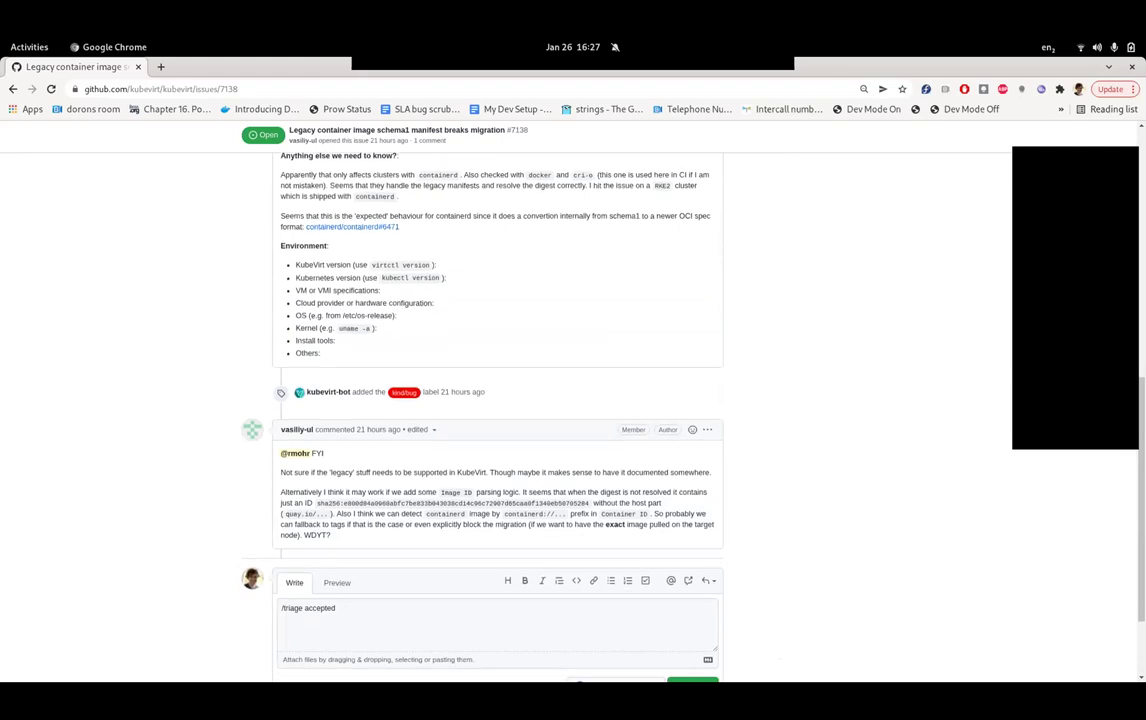
{"action": "scroll", "coordinate": [573, 400], "scroll_direction": "up", "scroll_amount": 4}
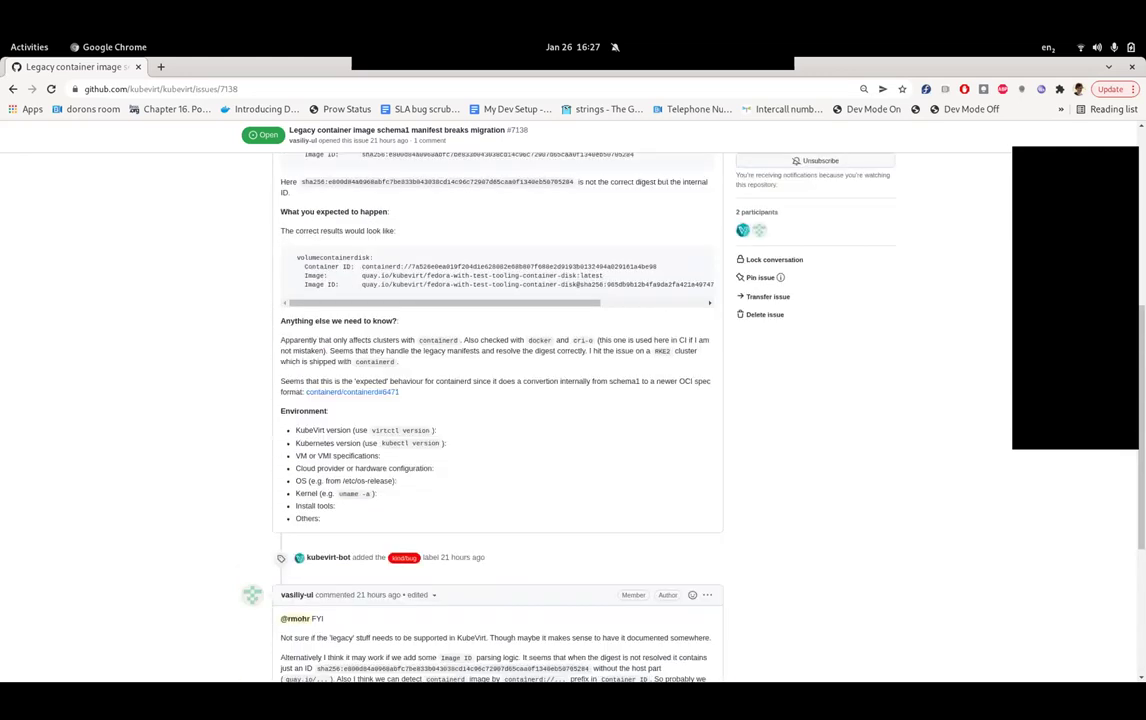
{"action": "scroll", "coordinate": [573, 400], "scroll_direction": "up", "scroll_amount": 2}
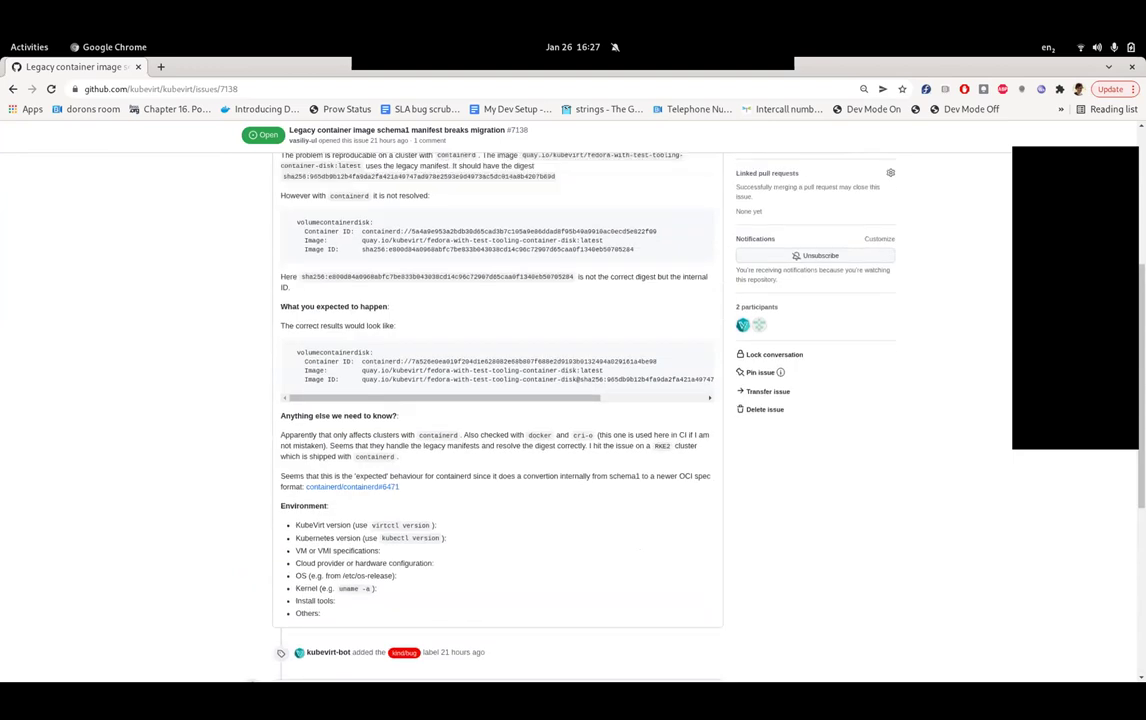
{"action": "scroll", "coordinate": [573, 400], "scroll_direction": "down", "scroll_amount": 6}
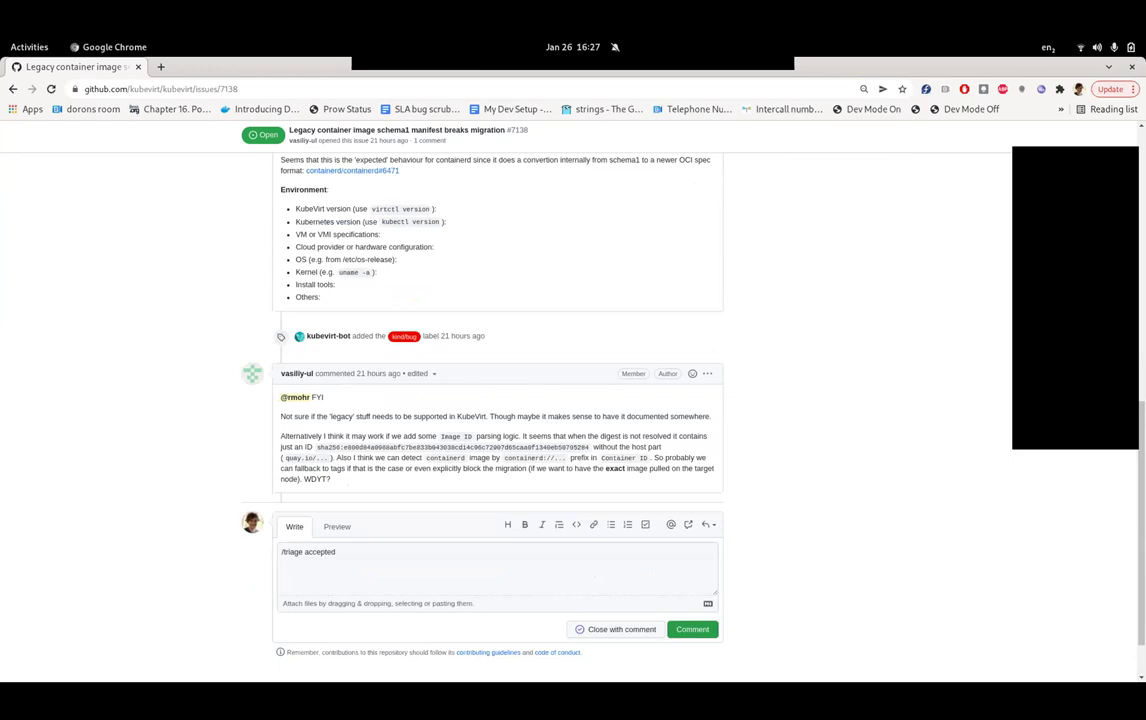
- Add 'should ask on kubevirt-dev to see if we need to support this.' and submit the comment
{"action": "left_click", "coordinate": [336, 552]}
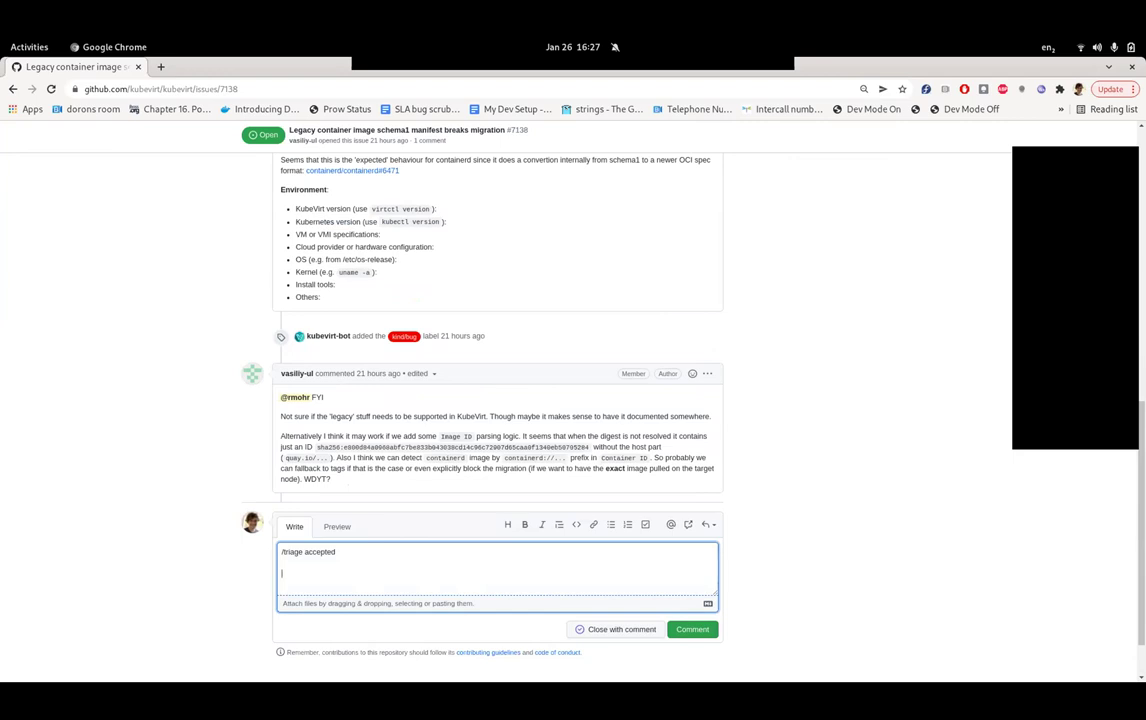
{"action": "key", "text": "Return"}
{"action": "key", "text": "Return"}
{"action": "type", "text": "maybe we should ask on kubevirt-dev to s"}
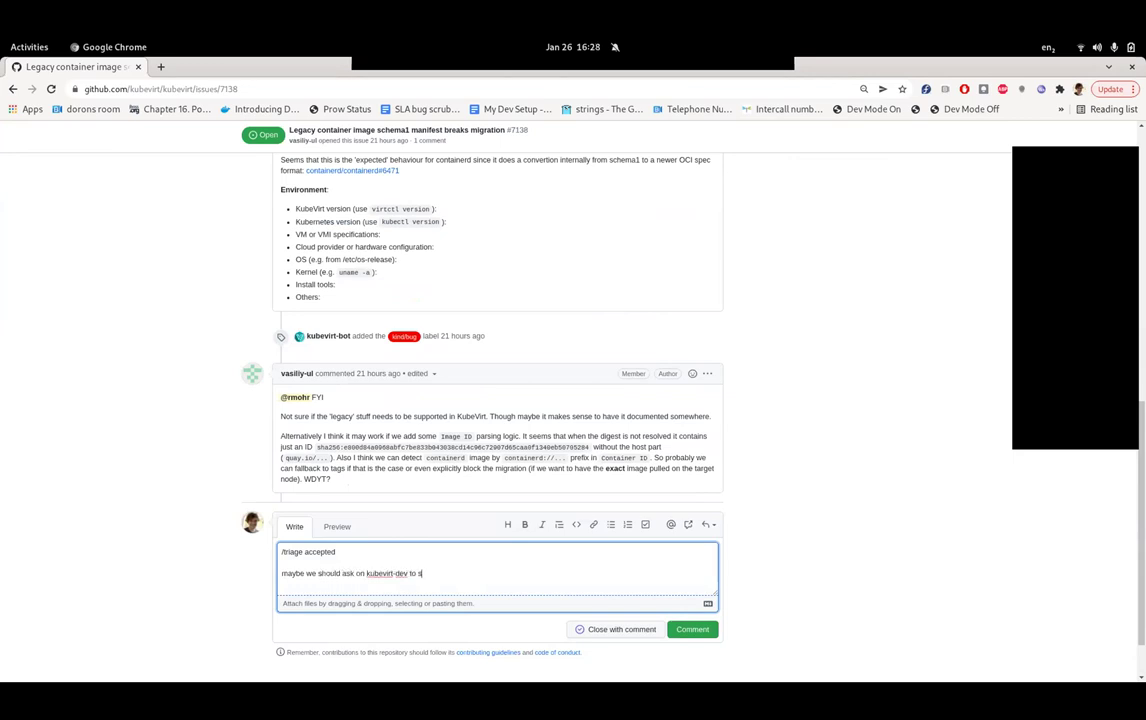
{"action": "type", "text": "ee if we need to support this."}
{"action": "key", "text": "ctrl+Return"}
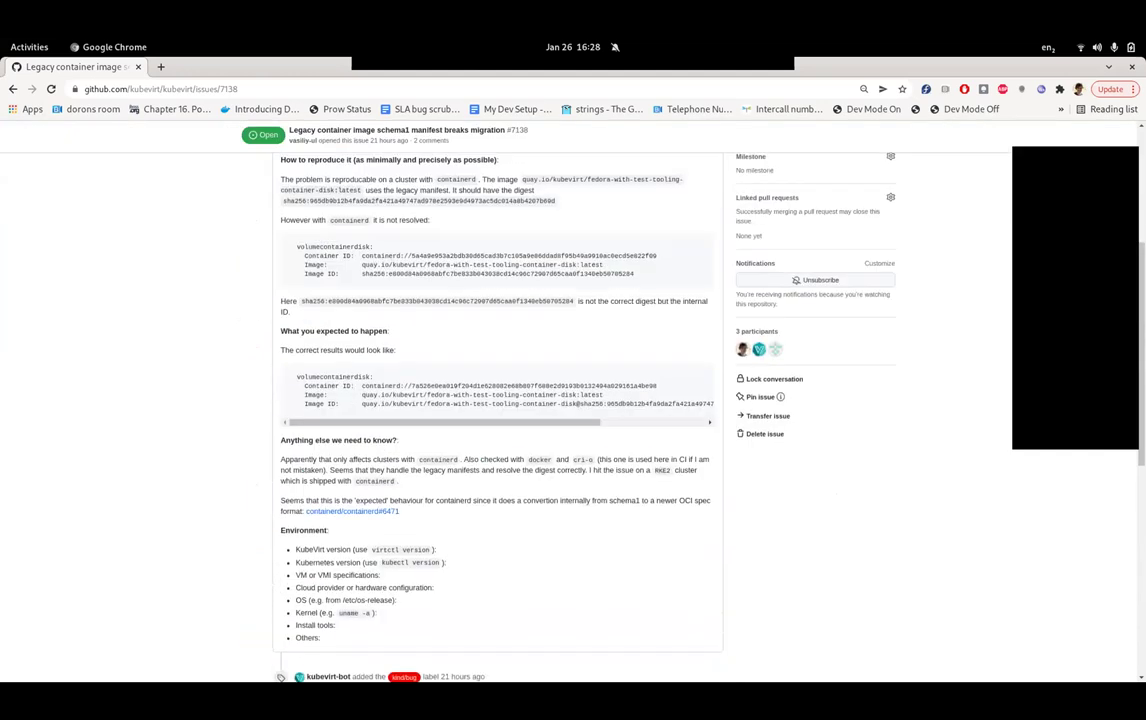
- Go back to the open issues list and confirm #7138 shows kind/bug and triage/accepted
{"action": "key", "text": "alt+Left"}
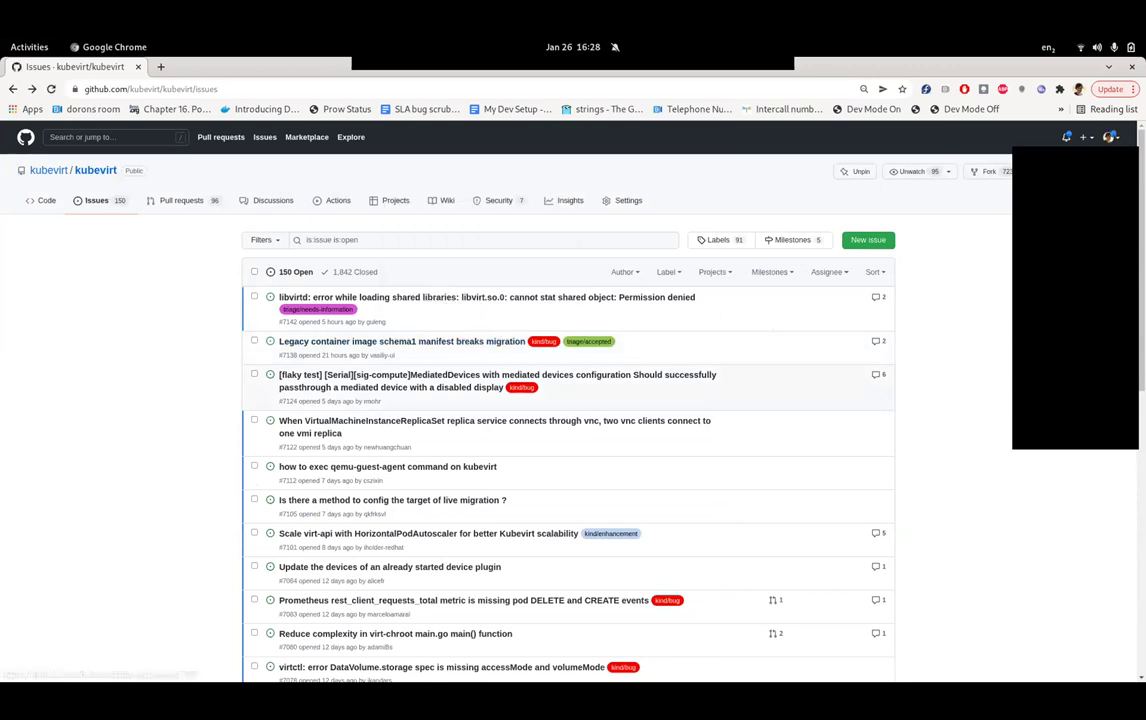
{"action": "mouse_move", "coordinate": [400, 341]}
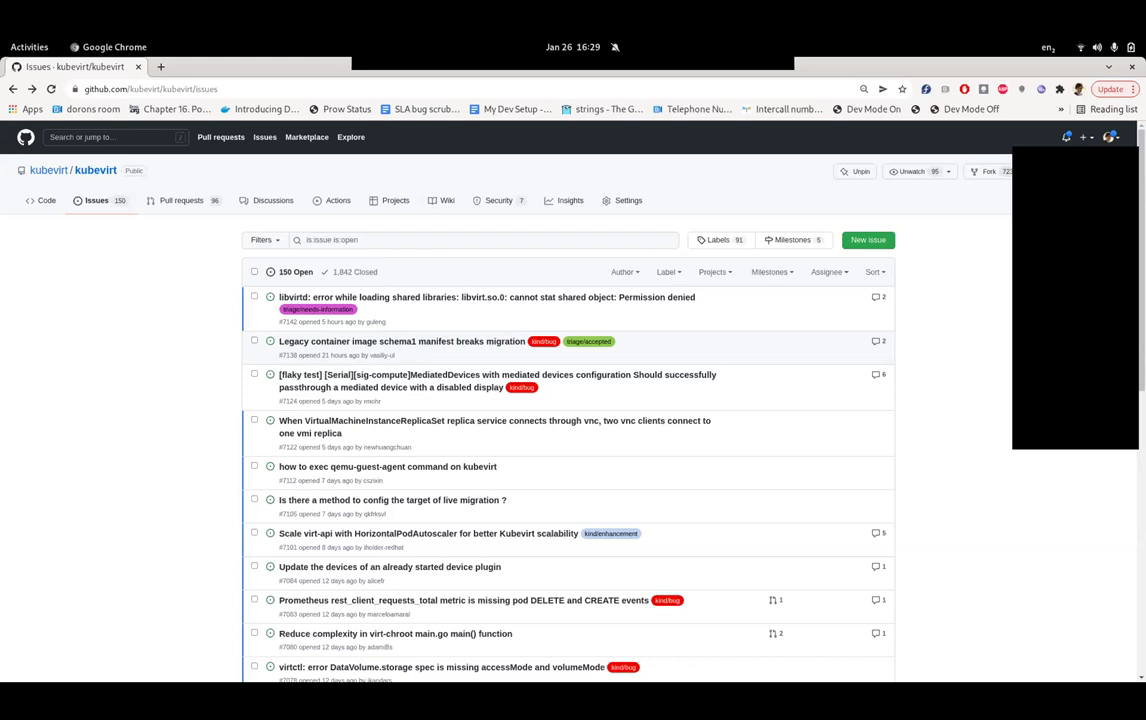
{"action": "scroll", "coordinate": [568, 400], "scroll_direction": "down", "scroll_amount": 1}
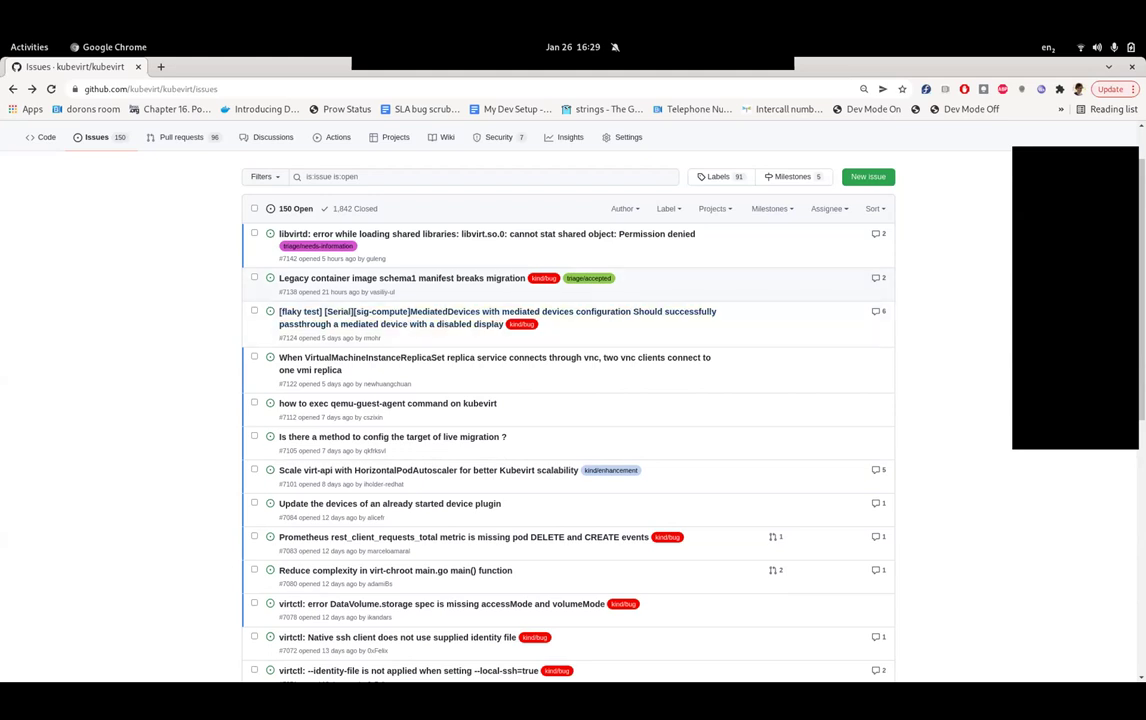
- Post on #7138 that, as mentioned in the meeting, migrations could be blocked for such old images, then reload
{"action": "left_click", "coordinate": [401, 278]}
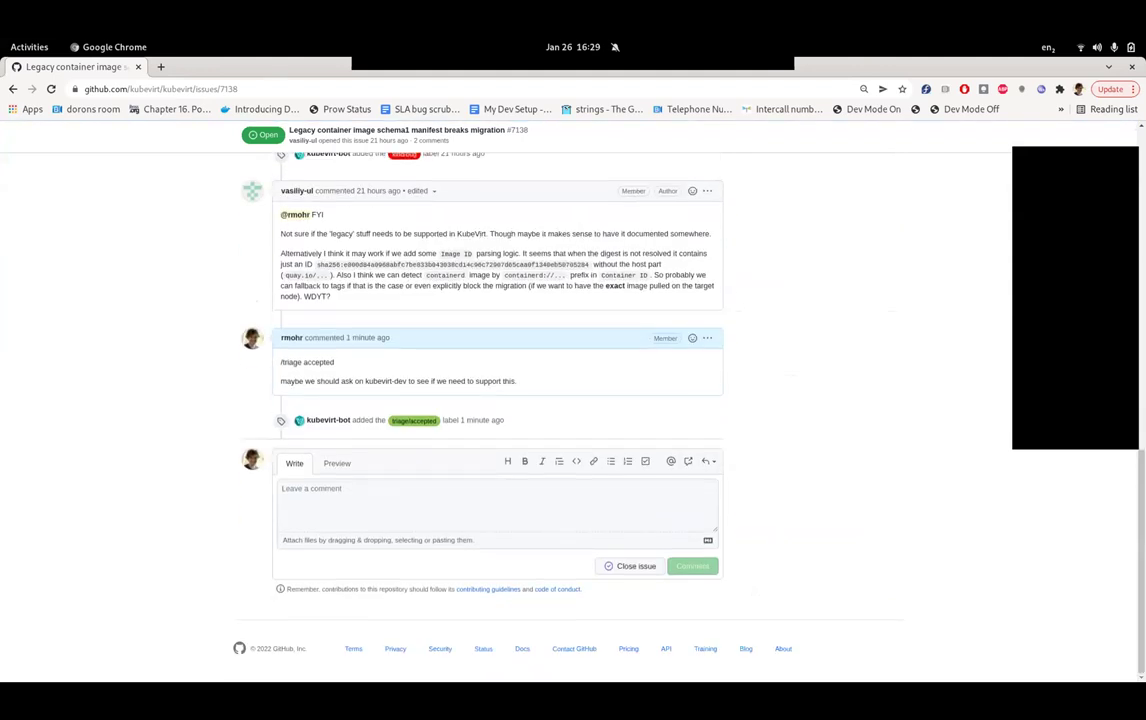
{"action": "type", "text": "As @va"}
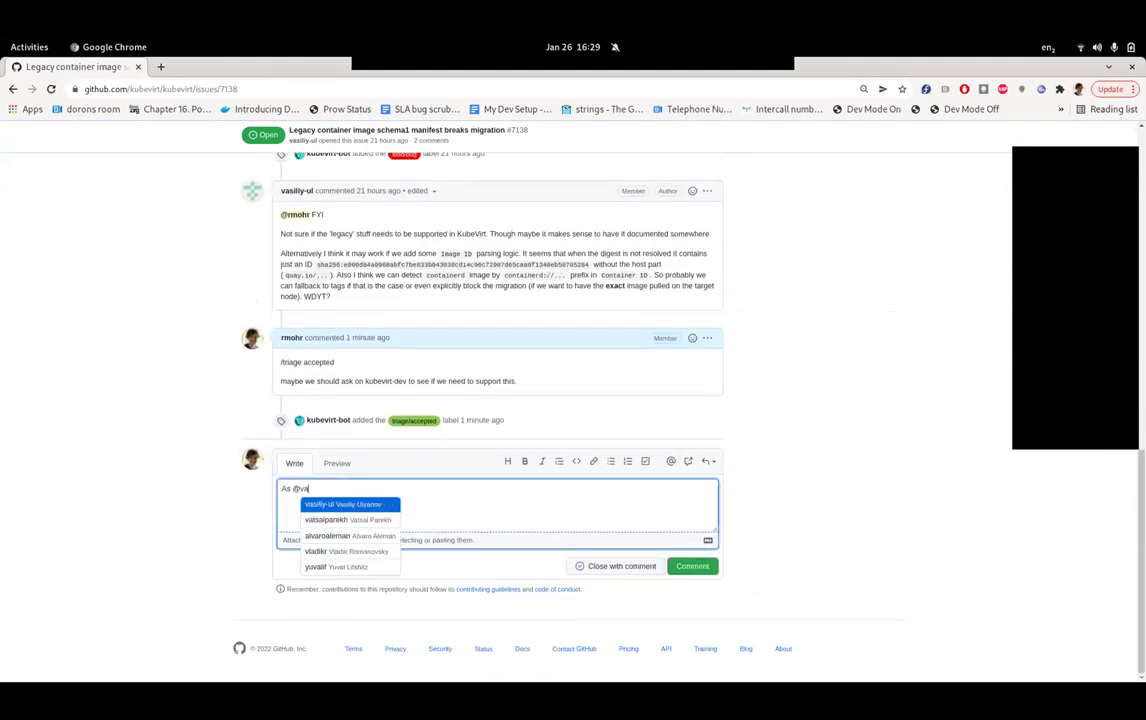
{"action": "key", "text": "Return"}
{"action": "type", "text": "mentio"}
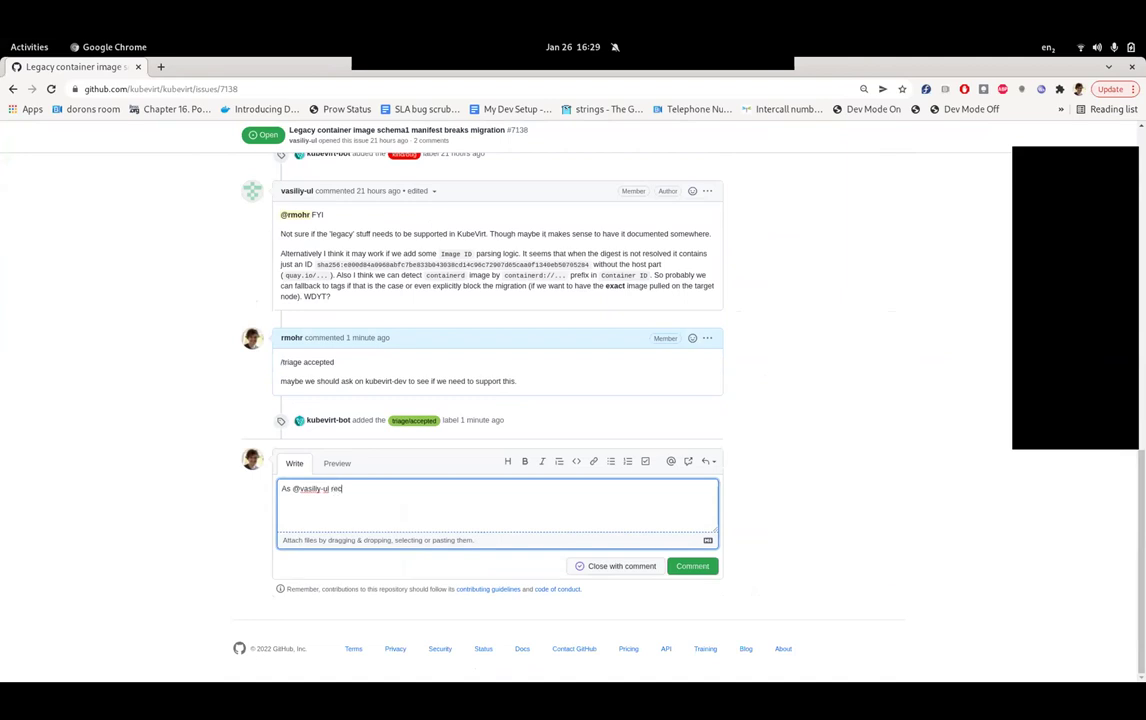
{"action": "type", "text": "ned on the meeting, potentially we"}
{"action": "key", "text": "BackSpace"}
{"action": "key", "text": "BackSpace"}
{"action": "key", "text": "BackSpace"}
{"action": "key", "text": "BackSpace"}
{"action": "key", "text": "BackSpace"}
{"action": "type", "text": "lly we can just block migrations on"}
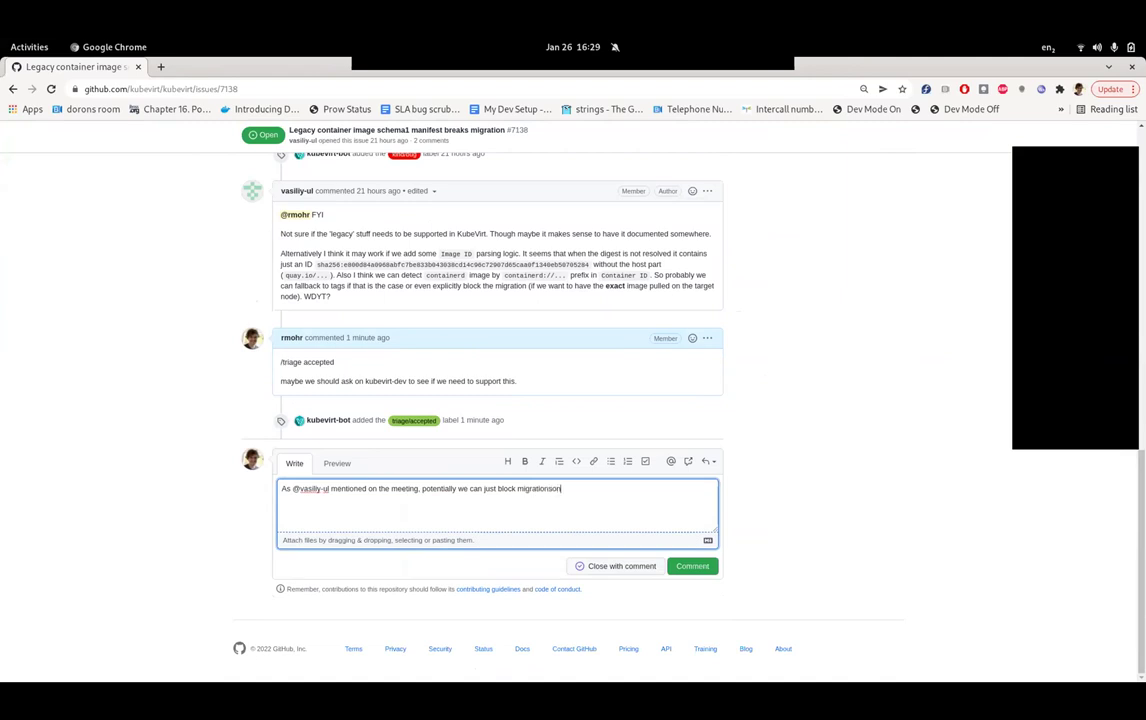
{"action": "type", "text": " such old images."}
{"action": "key", "text": "ctrl+Return"}
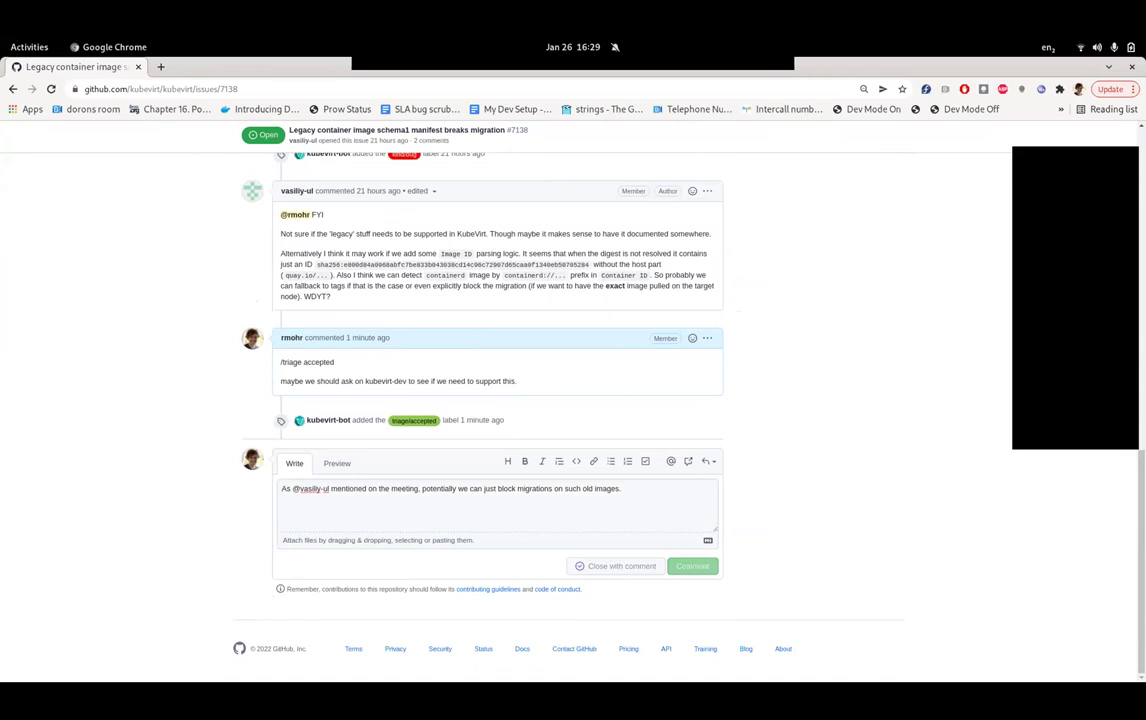
{"action": "key", "text": "F5"}
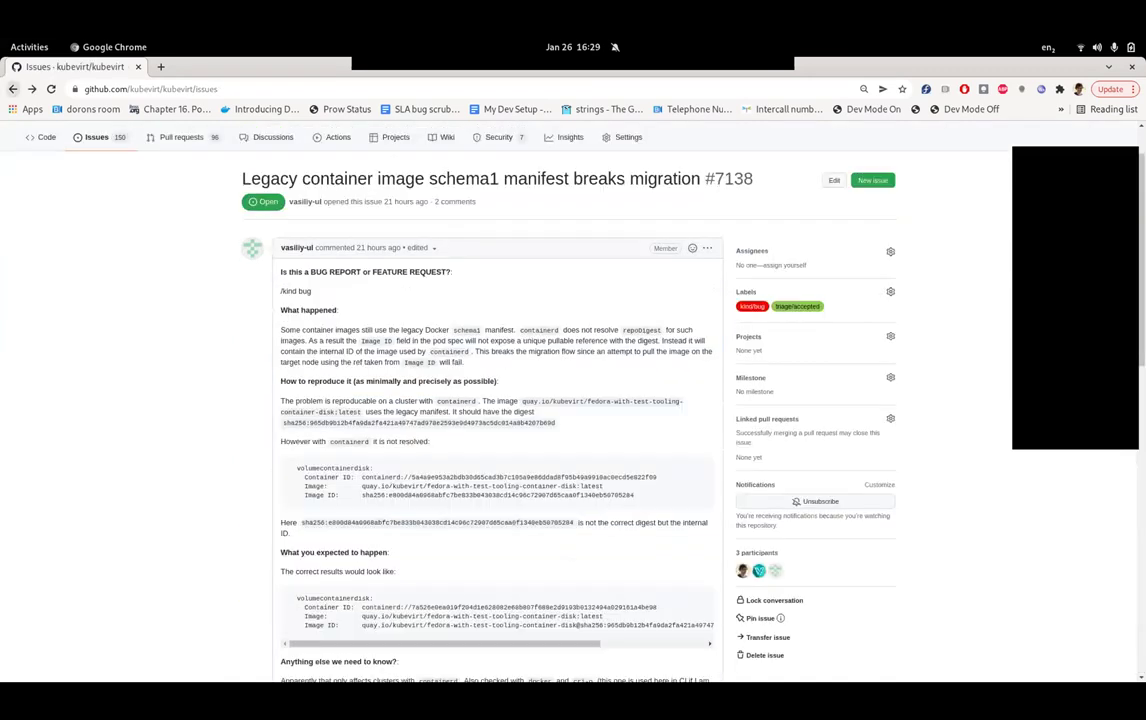
- Return to the kubevirt Issues tab and scroll until issue #7122 is in view
{"action": "left_click", "coordinate": [96, 200]}
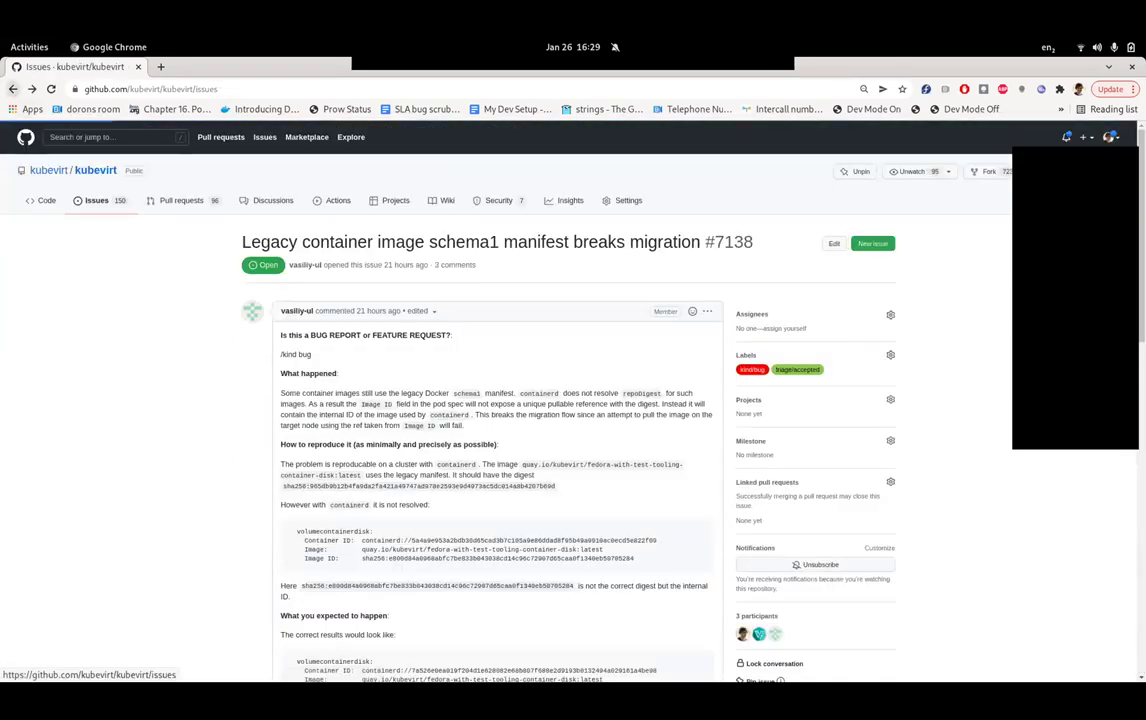
{"action": "scroll", "coordinate": [568, 400], "scroll_direction": "down", "scroll_amount": 2}
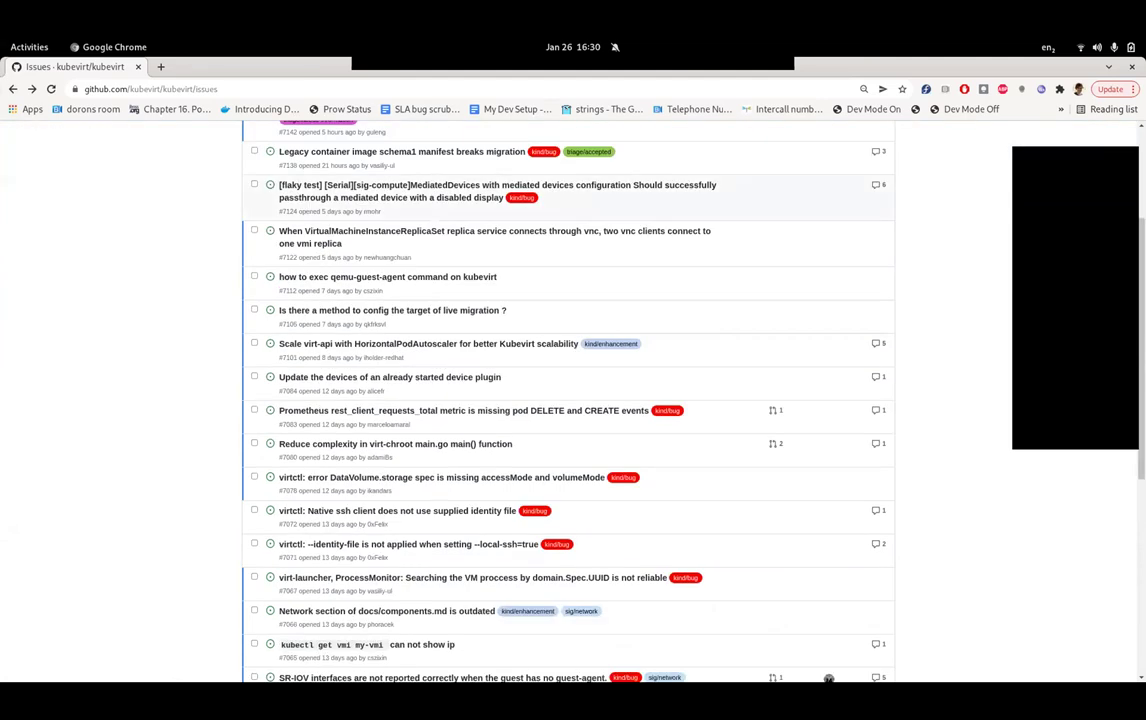
{"action": "mouse_move", "coordinate": [493, 198]}
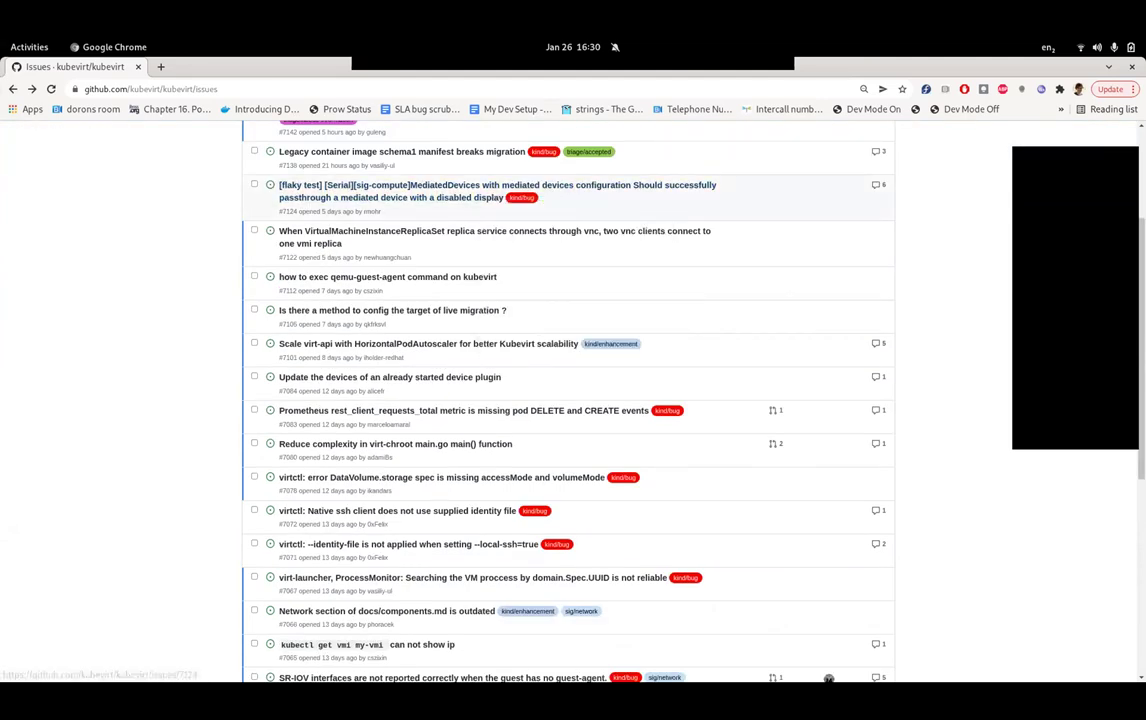
{"action": "scroll", "coordinate": [568, 400], "scroll_direction": "up", "scroll_amount": 2}
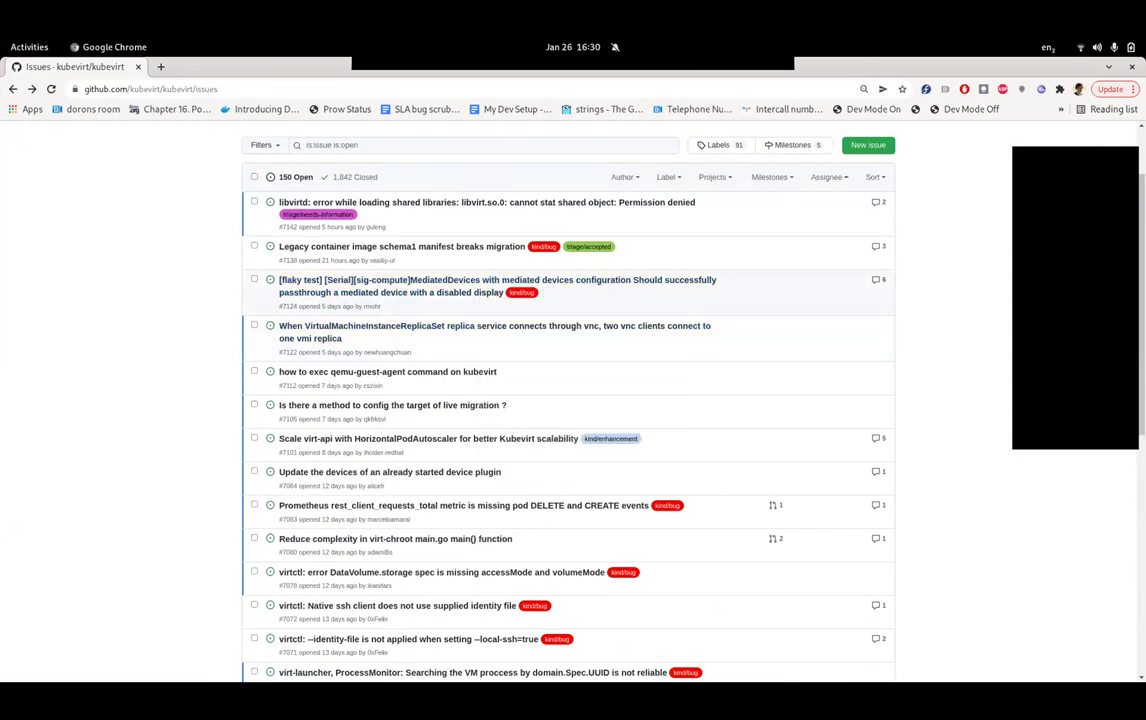
{"action": "scroll", "coordinate": [430, 264], "scroll_direction": "down", "scroll_amount": 1}
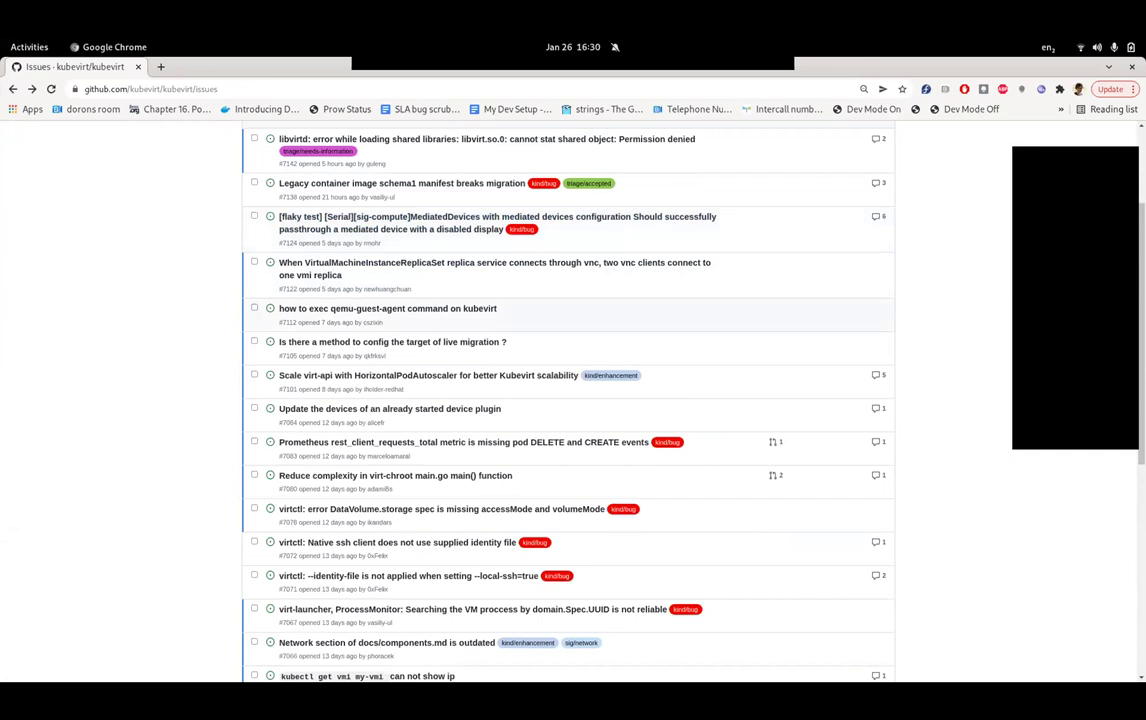
{"action": "mouse_move", "coordinate": [500, 262]}
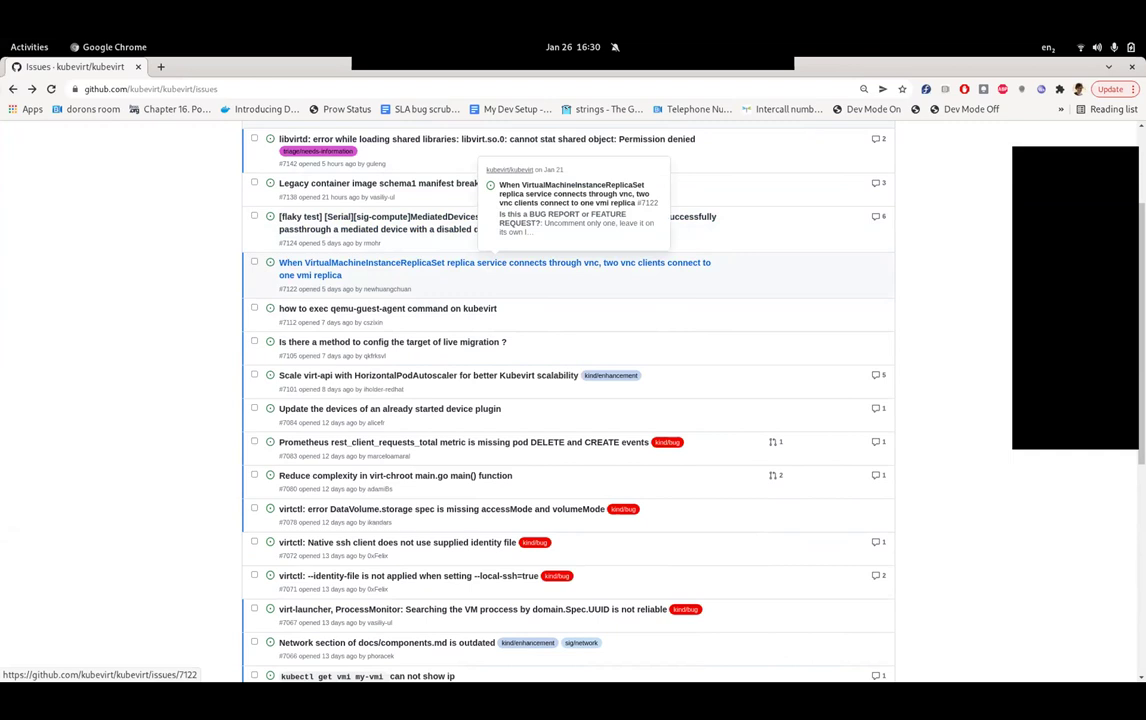
- Open issue #7122 on VNC connections to a VMI replica set and read its description and environment
{"action": "left_click", "coordinate": [500, 264]}
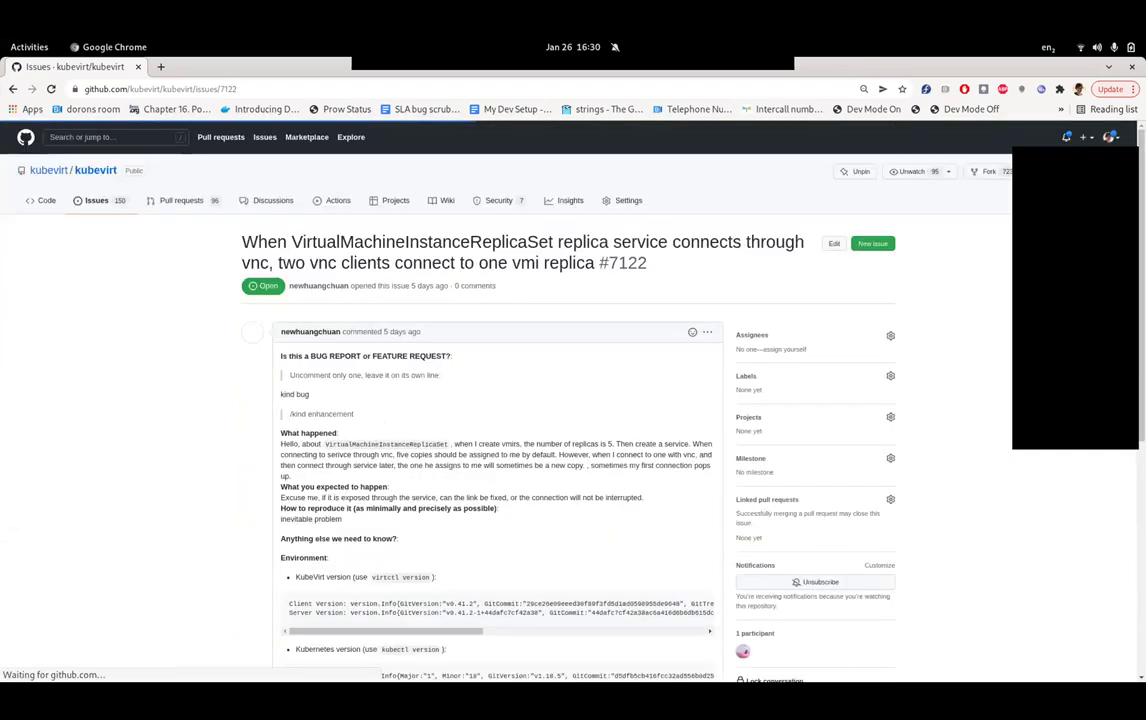
{"action": "scroll", "coordinate": [500, 400], "scroll_direction": "down", "scroll_amount": 3}
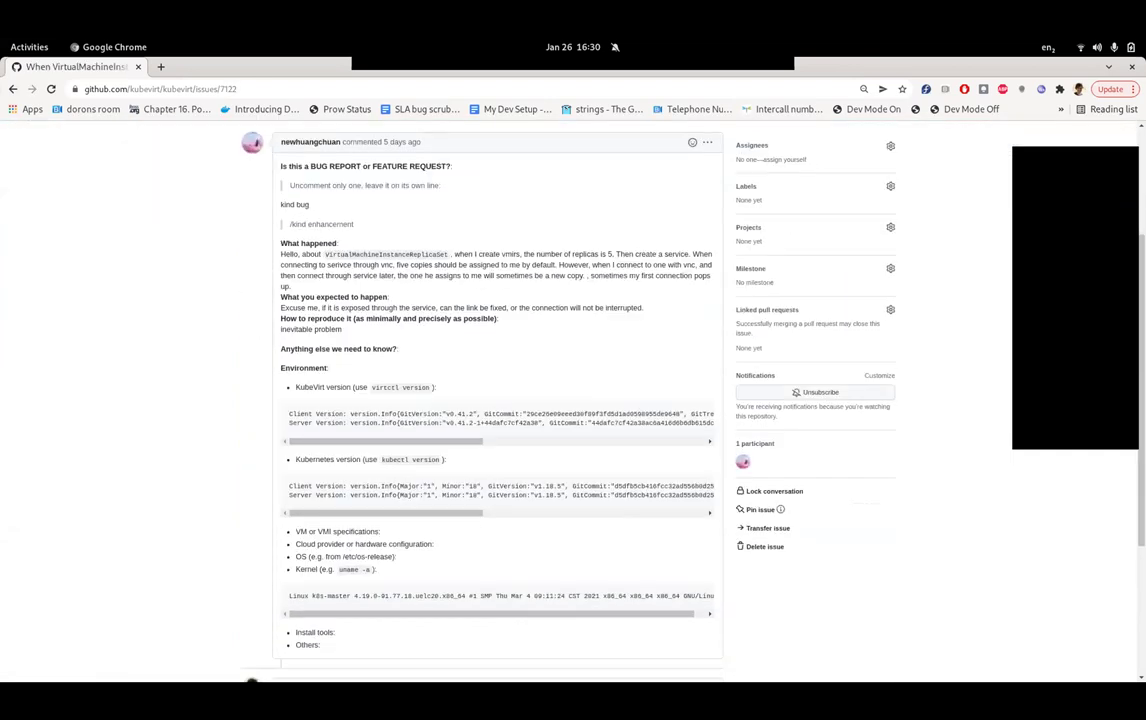
{"action": "scroll", "coordinate": [500, 400], "scroll_direction": "down", "scroll_amount": 1}
{"action": "scroll", "coordinate": [500, 400], "scroll_direction": "up", "scroll_amount": 1}
{"action": "scroll", "coordinate": [573, 400], "scroll_direction": "up", "scroll_amount": 3}
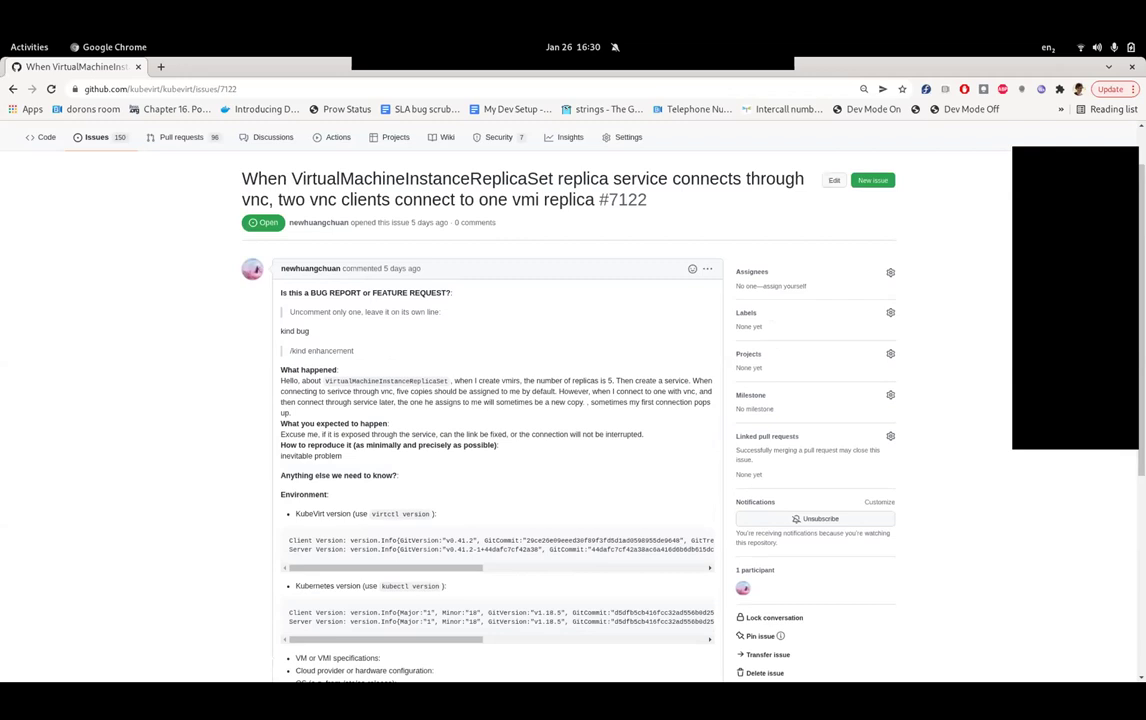
{"action": "scroll", "coordinate": [573, 400], "scroll_direction": "down", "scroll_amount": 7}
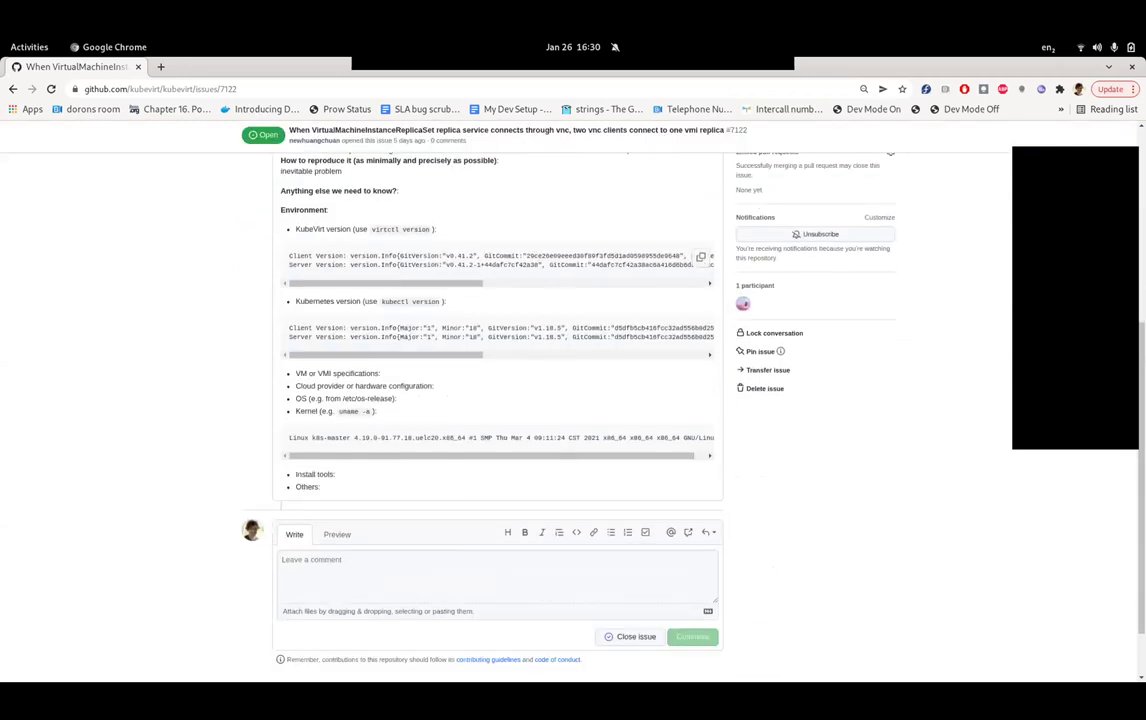
{"action": "scroll", "coordinate": [573, 400], "scroll_direction": "up", "scroll_amount": 4}
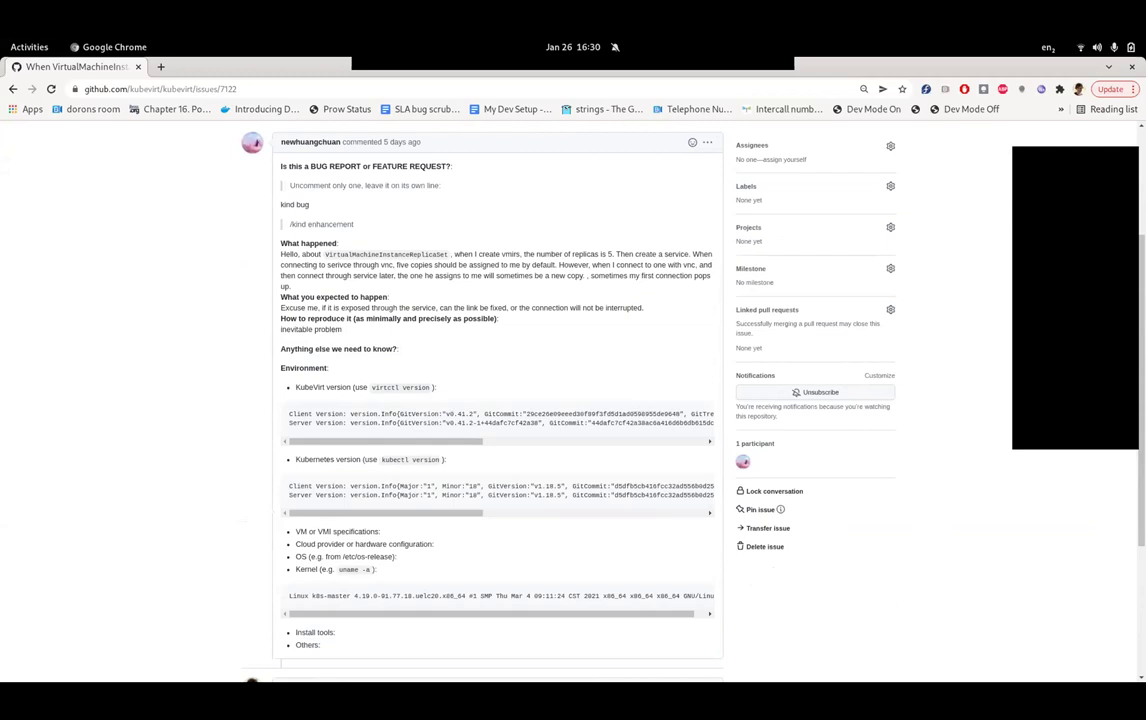
{"action": "scroll", "coordinate": [497, 400], "scroll_direction": "down", "scroll_amount": 2}
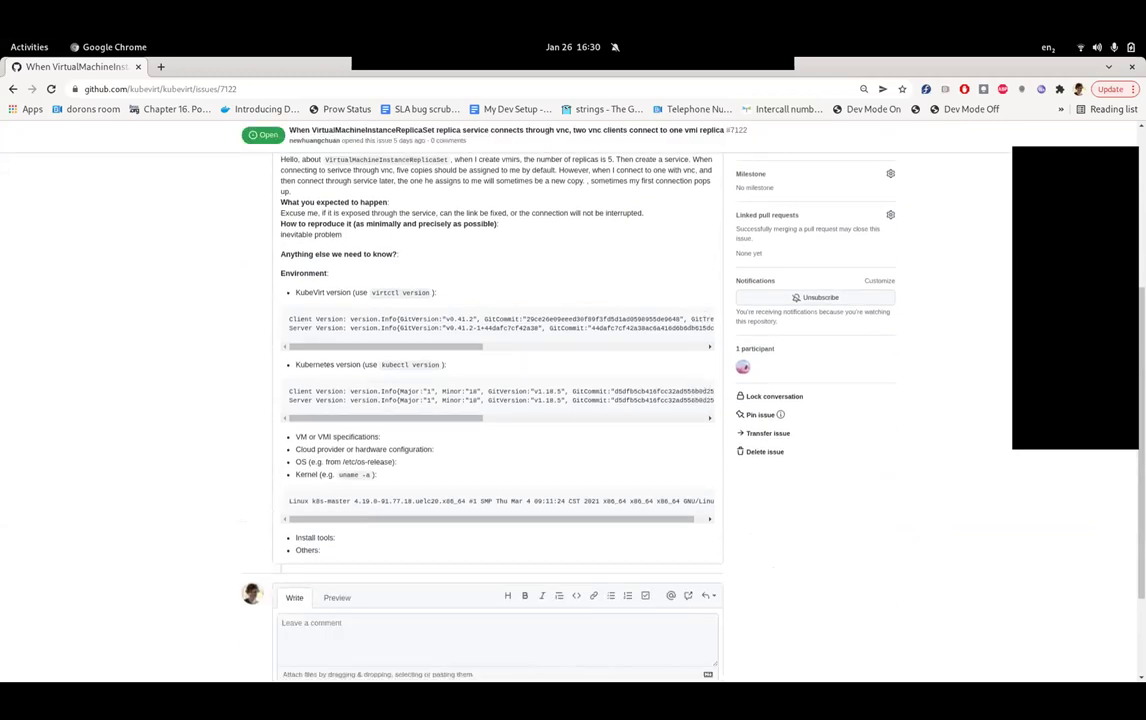
{"action": "scroll", "coordinate": [497, 400], "scroll_direction": "up", "scroll_amount": 1}
{"action": "scroll", "coordinate": [497, 458], "scroll_direction": "right", "scroll_amount": 5}
{"action": "scroll", "coordinate": [497, 458], "scroll_direction": "left", "scroll_amount": 5}
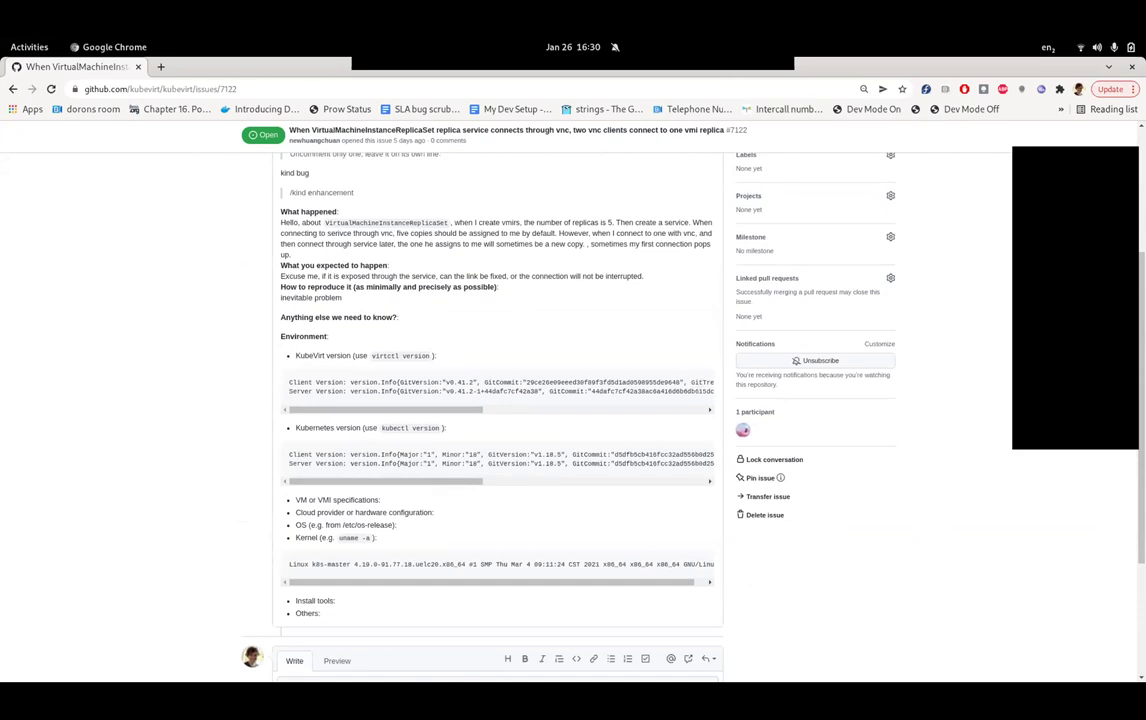
{"action": "scroll", "coordinate": [700, 383], "scroll_direction": "up", "scroll_amount": 1}
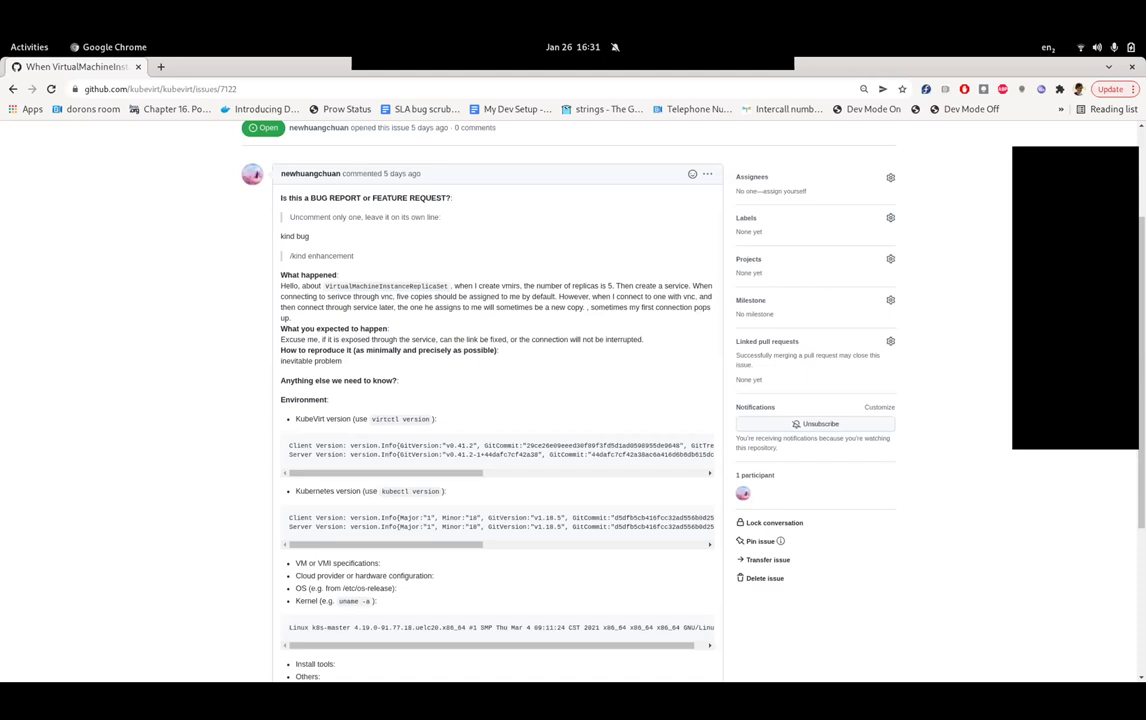
{"action": "scroll", "coordinate": [500, 400], "scroll_direction": "down", "scroll_amount": 3}
- Start a reply mentioning the reporter, asking whether their service is selecting all 5 services
{"action": "left_click", "coordinate": [497, 540]}
{"action": "scroll", "coordinate": [500, 400], "scroll_direction": "up", "scroll_amount": 2}
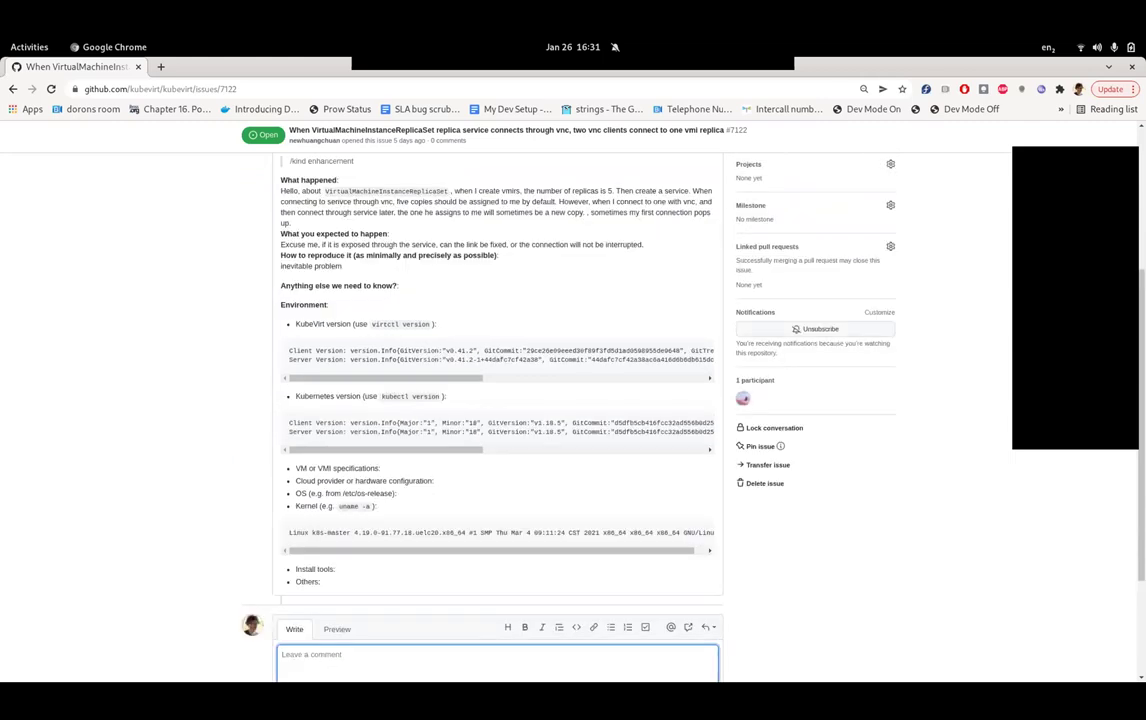
{"action": "scroll", "coordinate": [500, 400], "scroll_direction": "up", "scroll_amount": 5}
{"action": "scroll", "coordinate": [500, 400], "scroll_direction": "down", "scroll_amount": 4}
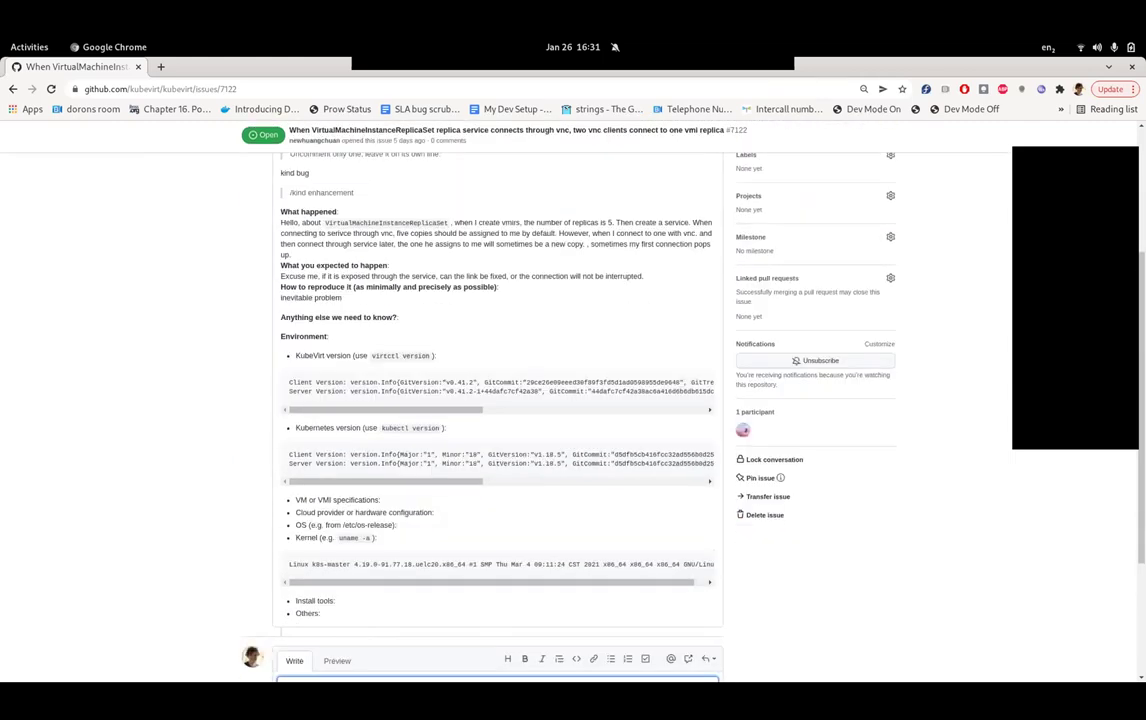
{"action": "scroll", "coordinate": [500, 400], "scroll_direction": "up", "scroll_amount": 1}
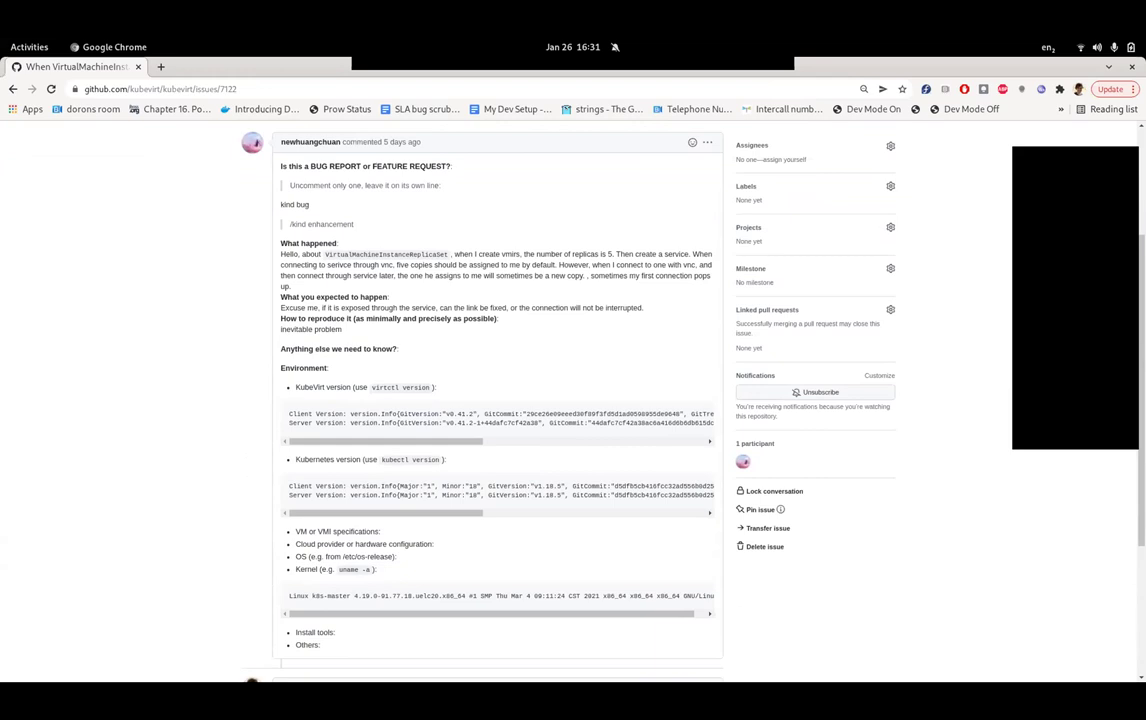
{"action": "type", "text": "@newhu"}
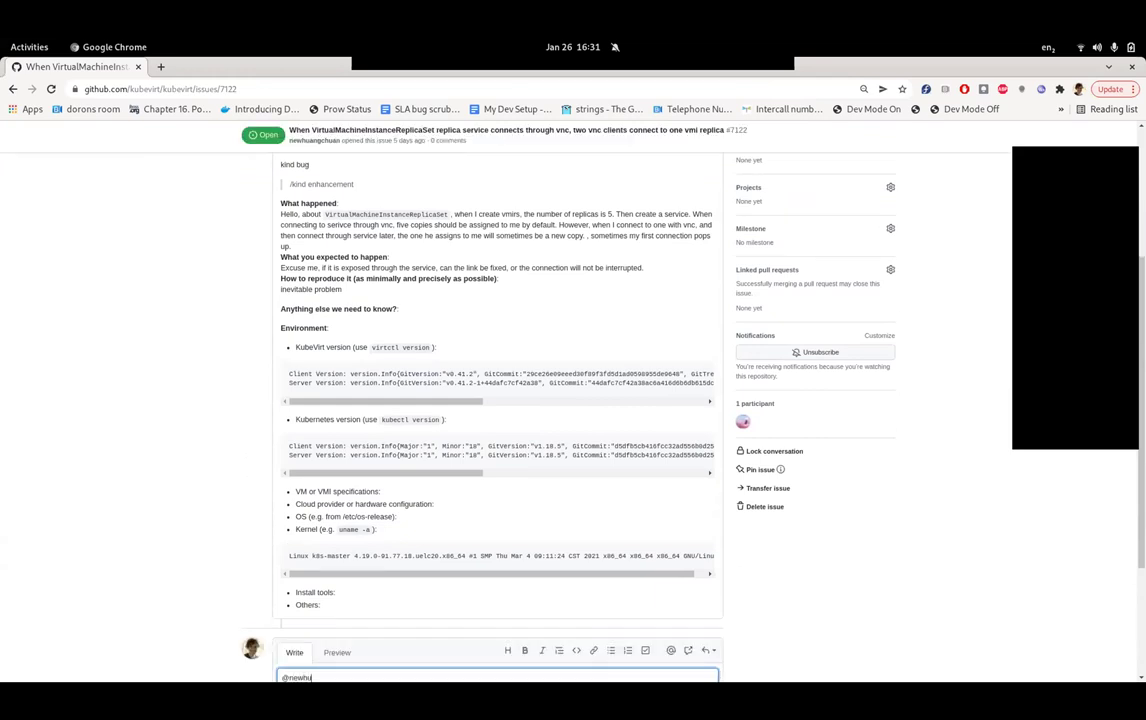
{"action": "scroll", "coordinate": [251, 459], "scroll_direction": "down", "scroll_amount": 2}
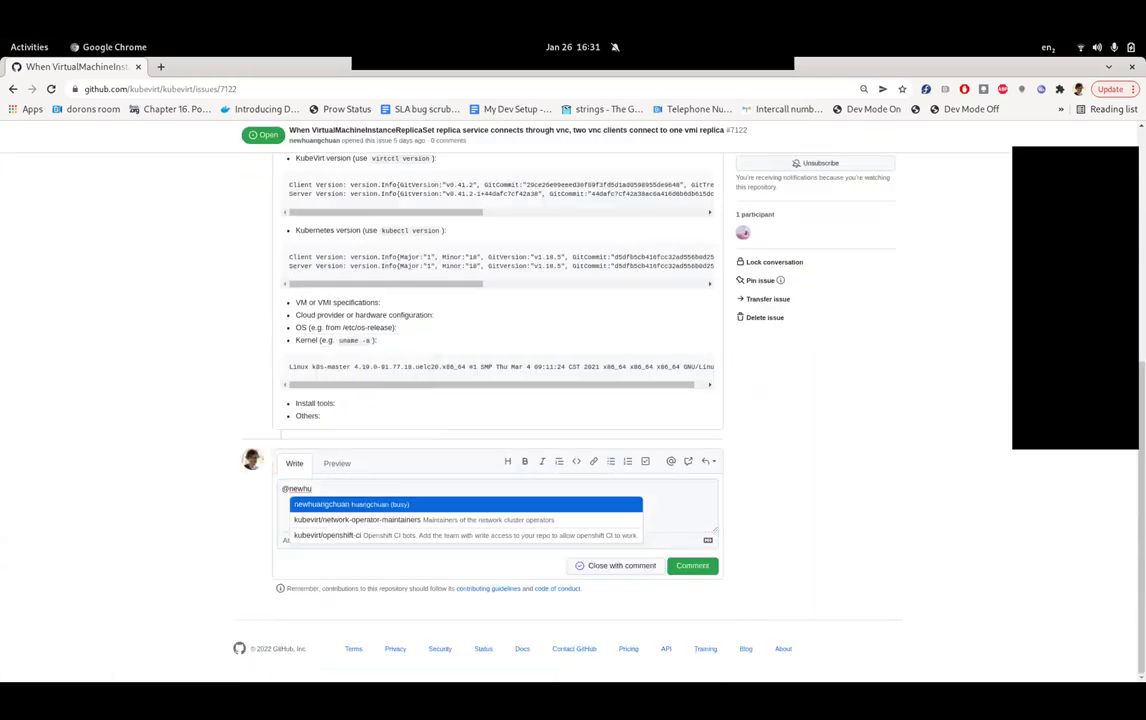
{"action": "key", "text": "Return"}
{"action": "type", "text": "can it be that your service is "}
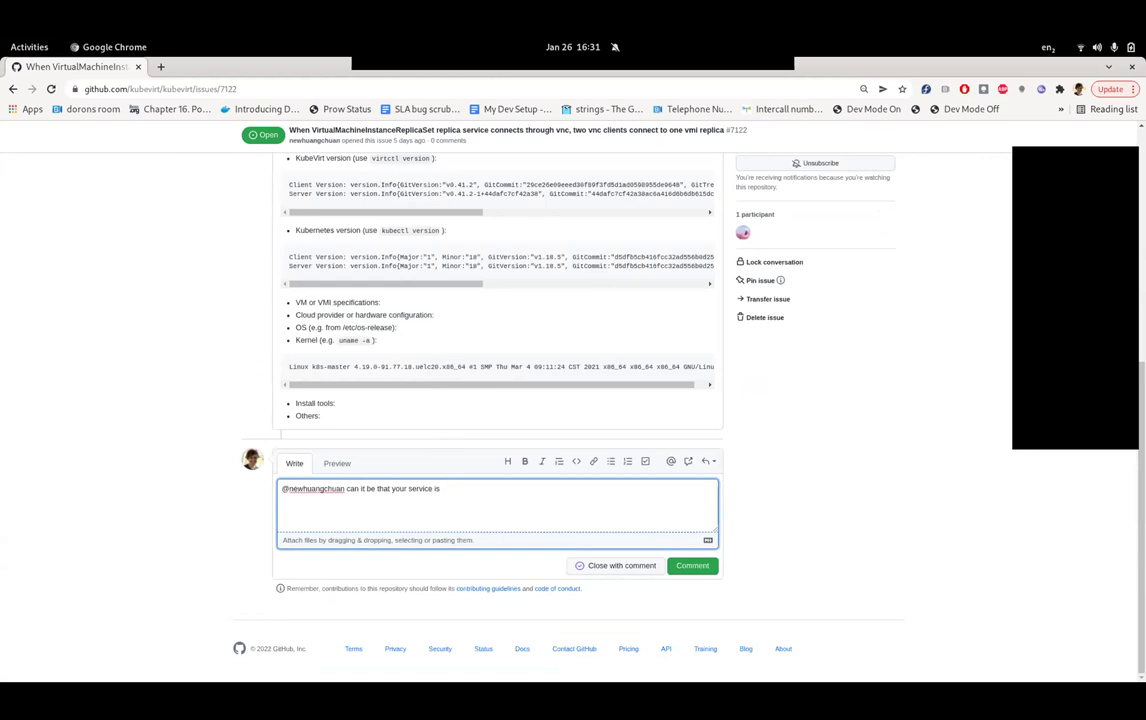
{"action": "type", "text": "selecting all 5 services? in this case it is exac"}
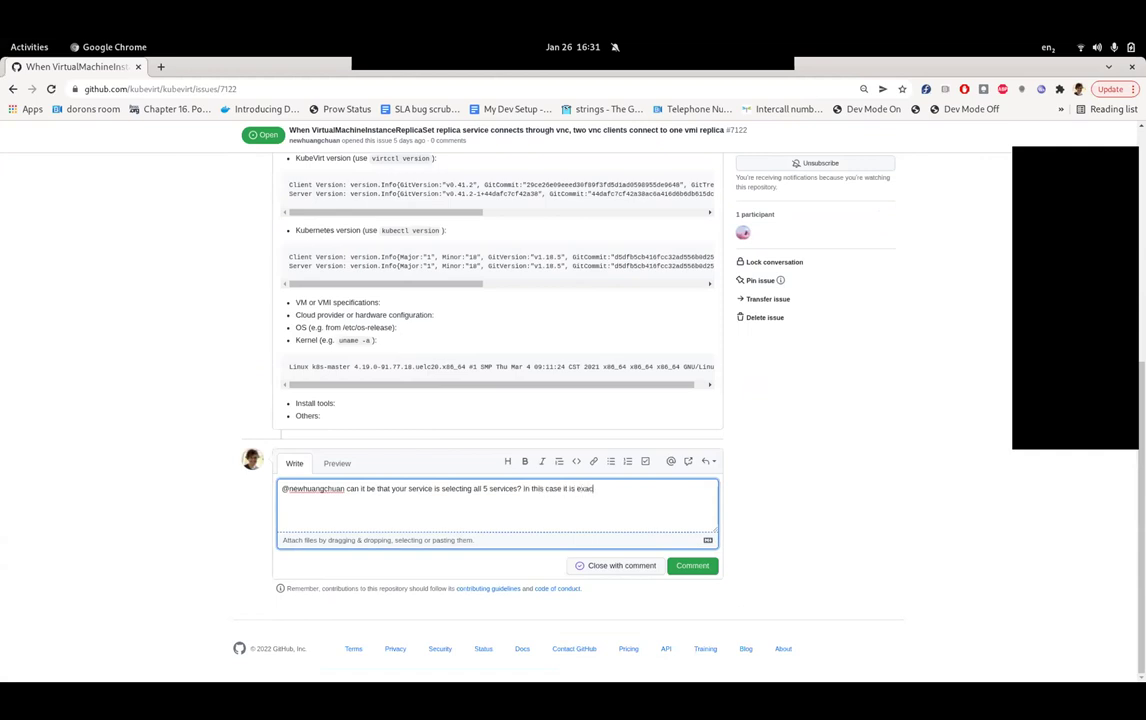
{"action": "key", "text": "BackSpace"}
{"action": "key", "text": "BackSpace"}
{"action": "key", "text": "BackSpace"}
{"action": "key", "text": "BackSpace"}
{"action": "key", "text": "BackSpace"}
{"action": "key", "text": "BackSpace"}
{"action": "key", "text": "BackSpace"}
{"action": "key", "text": "BackSpace"}
{"action": "key", "text": "BackSpace"}
{"action": "type", "text": "k8s will d"}
- Change 'services' to 'VMs' and explain k8s will distribute all calls across all selected VMs
{"action": "left_click", "coordinate": [490, 489]}
{"action": "type", "text": "VMs"}
{"action": "left_click_drag", "start_coordinate": [503, 489], "coordinate": [535, 489]}
{"action": "key", "text": "BackSpace"}
{"action": "type", "text": "istribute all calls across a"}
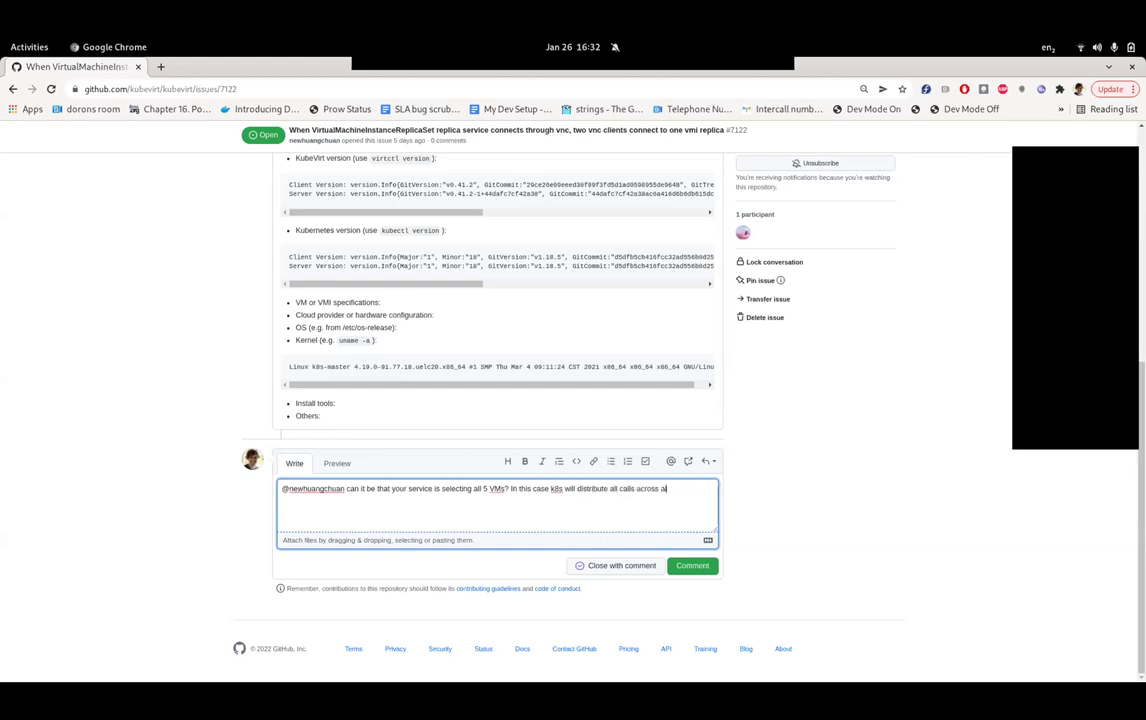
{"action": "type", "text": "ll selected VM"}
{"action": "type", "text": "s. Can"}
{"action": "key", "text": "BackSpace"}
{"action": "key", "text": "BackSpace"}
{"action": "key", "text": "BackSpace"}
{"action": "key", "text": "BackSpace"}
{"action": "type", "text": "Wh"}
{"action": "key", "text": "BackSpace"}
{"action": "key", "text": "BackSpace"}
- Suggest matching per-VM services on unique labels, ask their goal, and add '/triage needs-information'
{"action": "type", "text": "If you want one service for each VM you would have to match"}
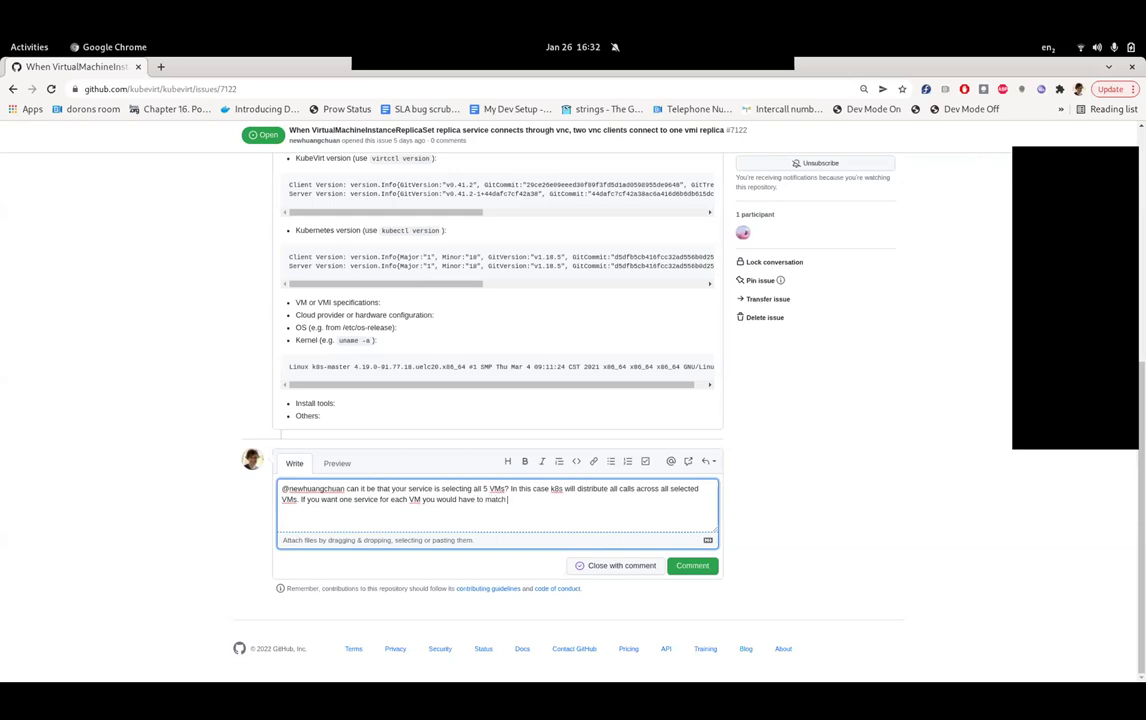
{"action": "type", "text": " them based on unique labels."}
{"action": "key", "text": "BackSpace"}
{"action": "type", "text": ". What exactly a"}
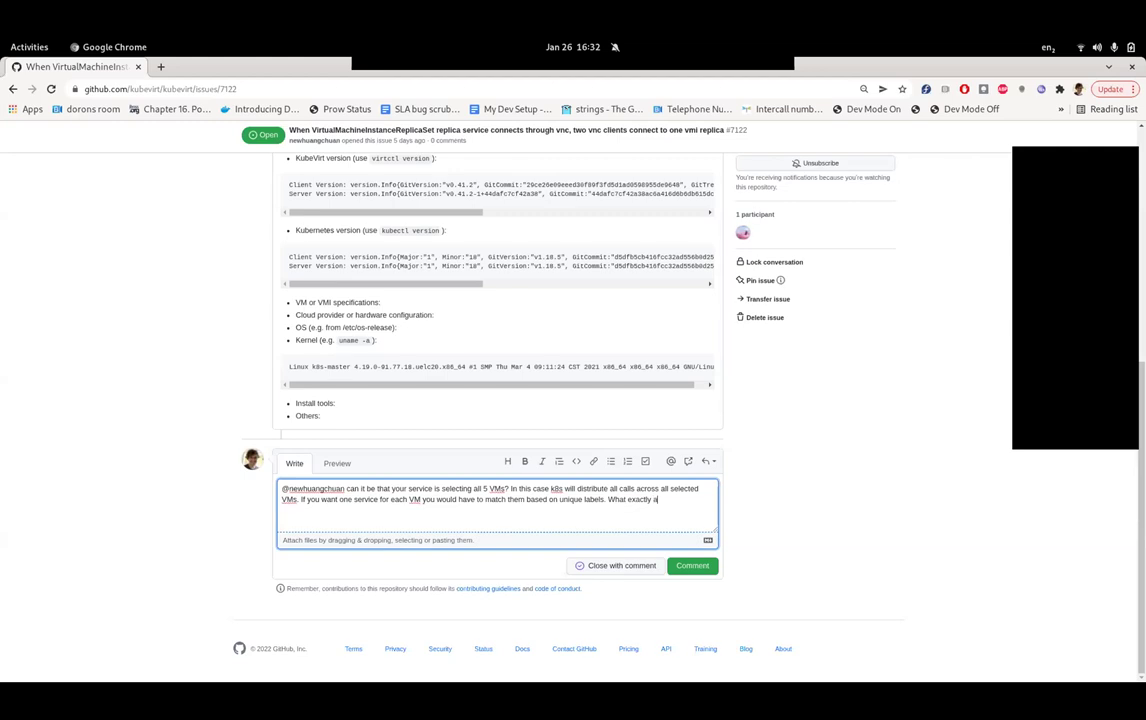
{"action": "type", "text": "re you trying to achieve?"}
{"action": "key", "text": "Return"}
{"action": "type", "text": "/triage needs-information"}
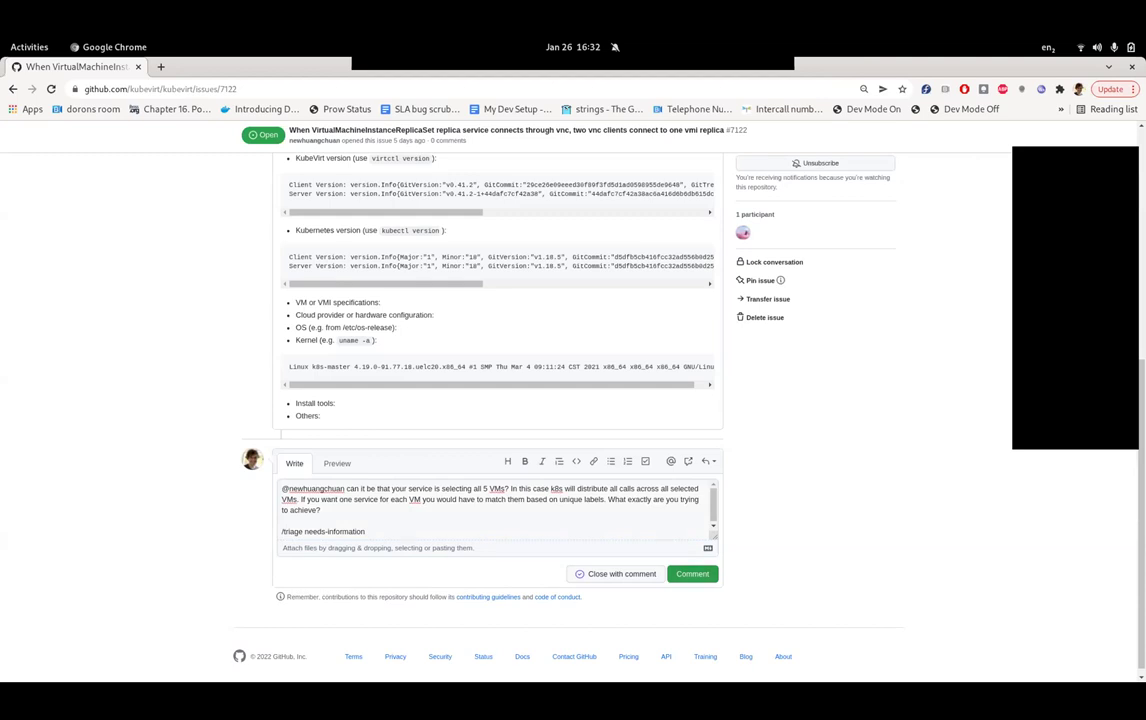
- Post the #7122 reply, reset the page zoom to 100%, and return to the open issues list
{"action": "key", "text": "ctrl+Return"}
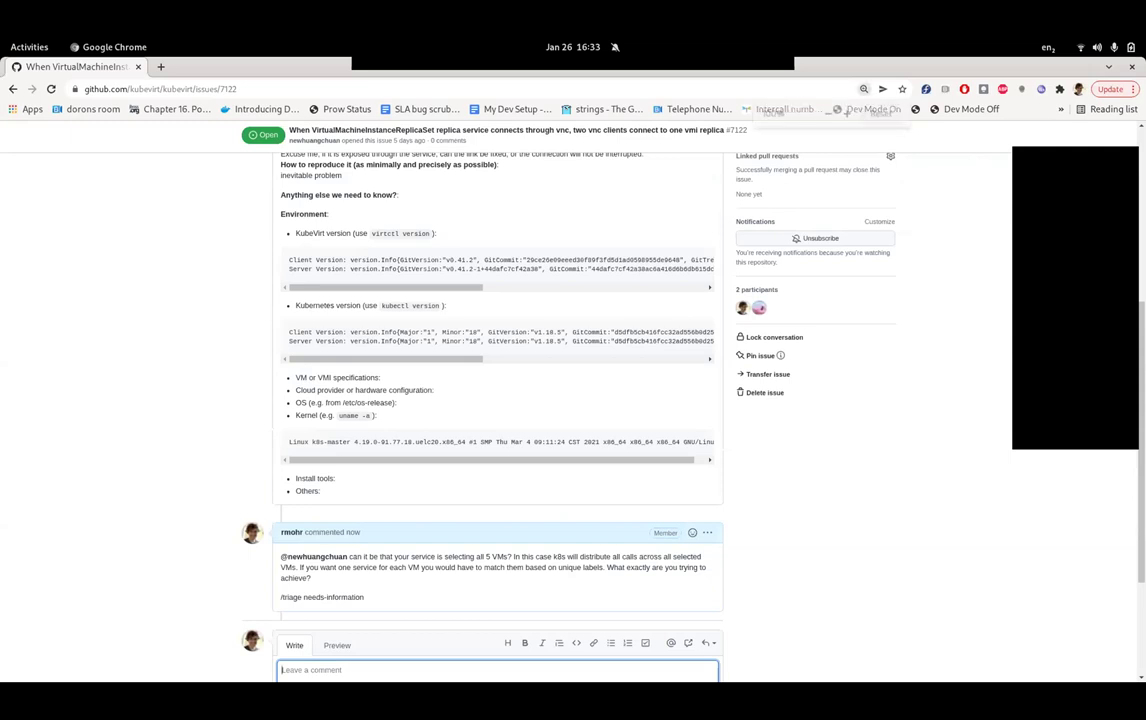
{"action": "key", "text": "ctrl+plus"}
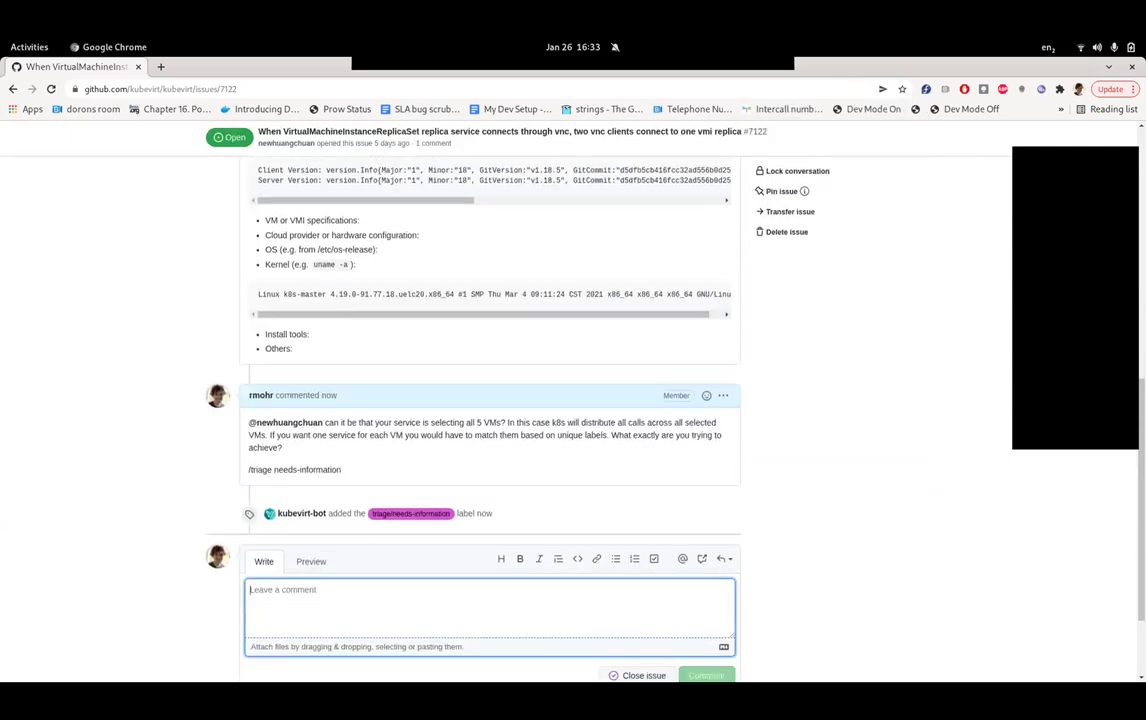
{"action": "key", "text": "Home"}
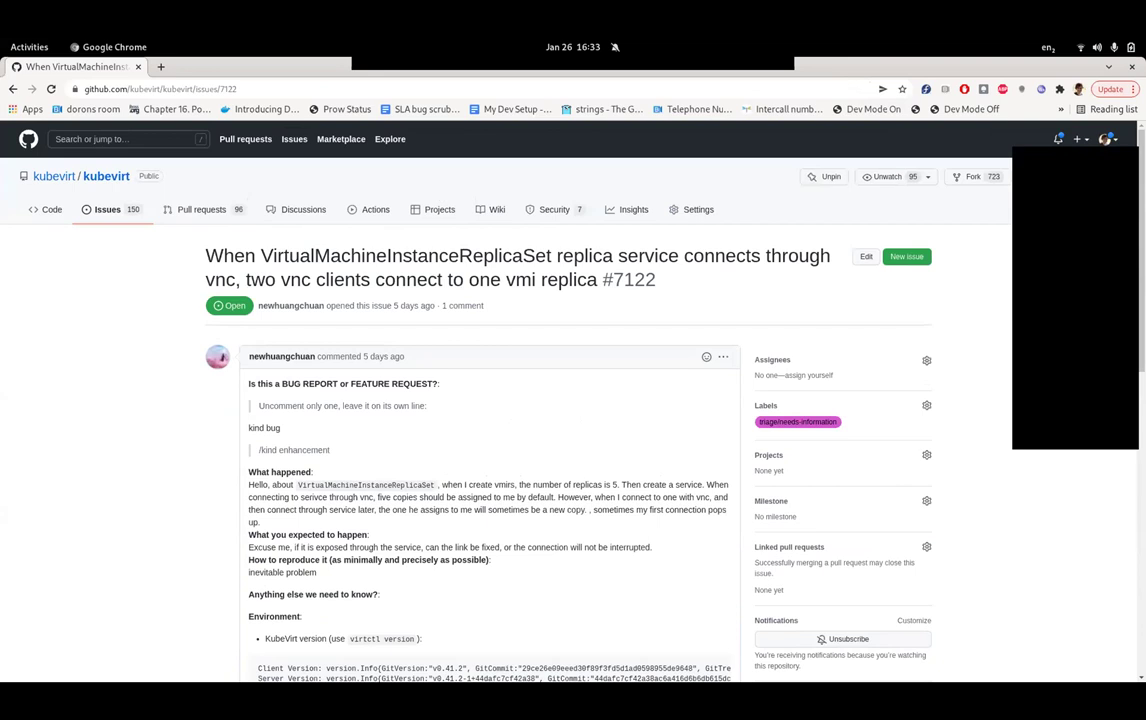
{"action": "key", "text": "alt+Left"}
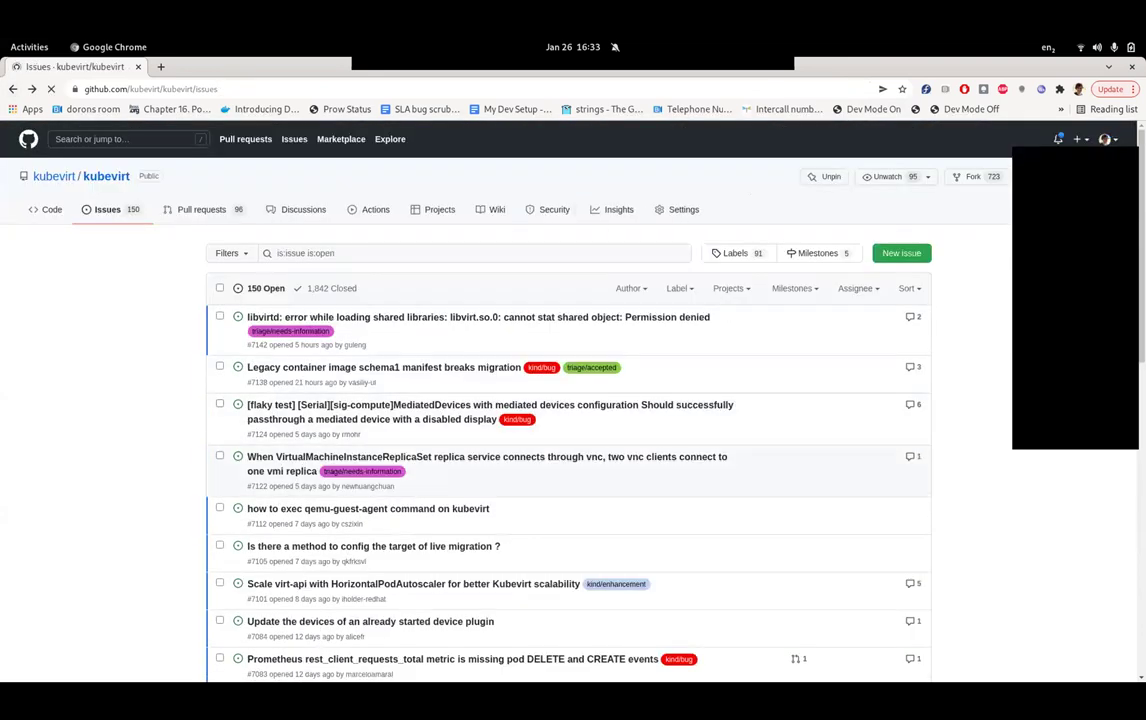
- Open issue #7112 about running qemu-guest-agent commands on kubevirt and read through it
{"action": "scroll", "coordinate": [568, 400], "scroll_direction": "down", "scroll_amount": 2}
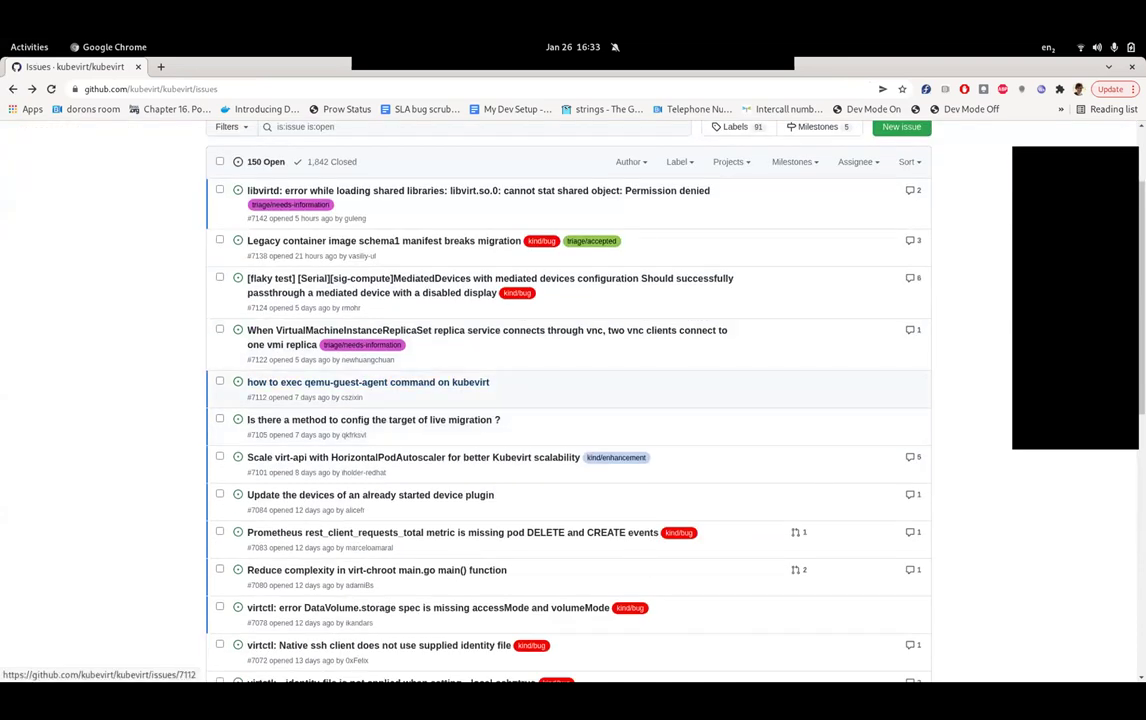
{"action": "left_click", "coordinate": [368, 382]}
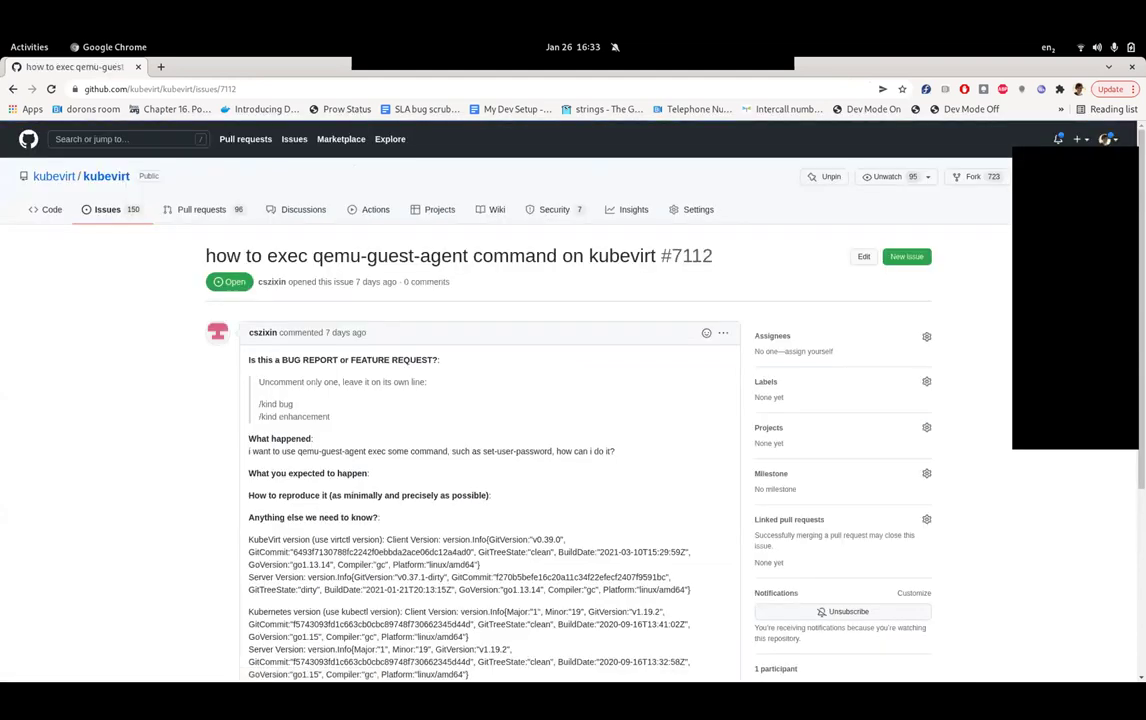
{"action": "scroll", "coordinate": [573, 400], "scroll_direction": "down", "scroll_amount": 2}
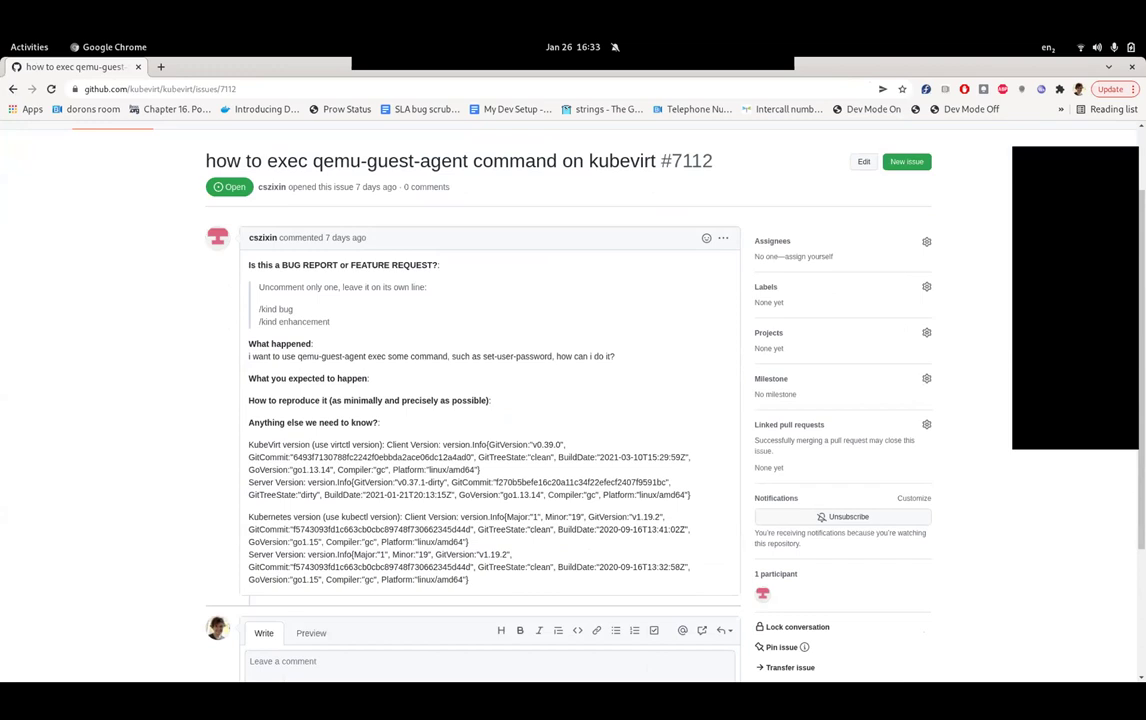
{"action": "scroll", "coordinate": [573, 400], "scroll_direction": "down", "scroll_amount": 4}
{"action": "scroll", "coordinate": [573, 400], "scroll_direction": "up", "scroll_amount": 3}
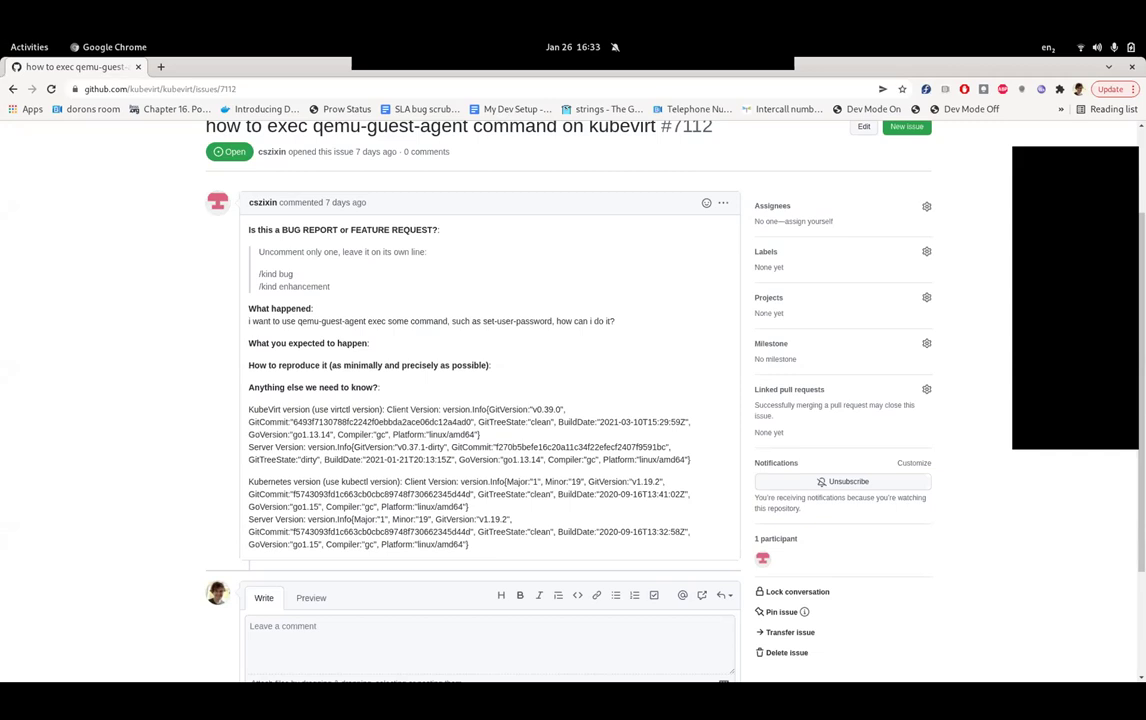
{"action": "scroll", "coordinate": [513, 360], "scroll_direction": "down", "scroll_amount": 2}
- Start a reply mentioning the reporter: 'I don't think that we offer an explicit command (e.g. via `virtctl'
{"action": "left_click", "coordinate": [480, 530]}
{"action": "scroll", "coordinate": [513, 360], "scroll_direction": "up", "scroll_amount": 2}
{"action": "type", "text": "@c"}
{"action": "key", "text": "Return"}
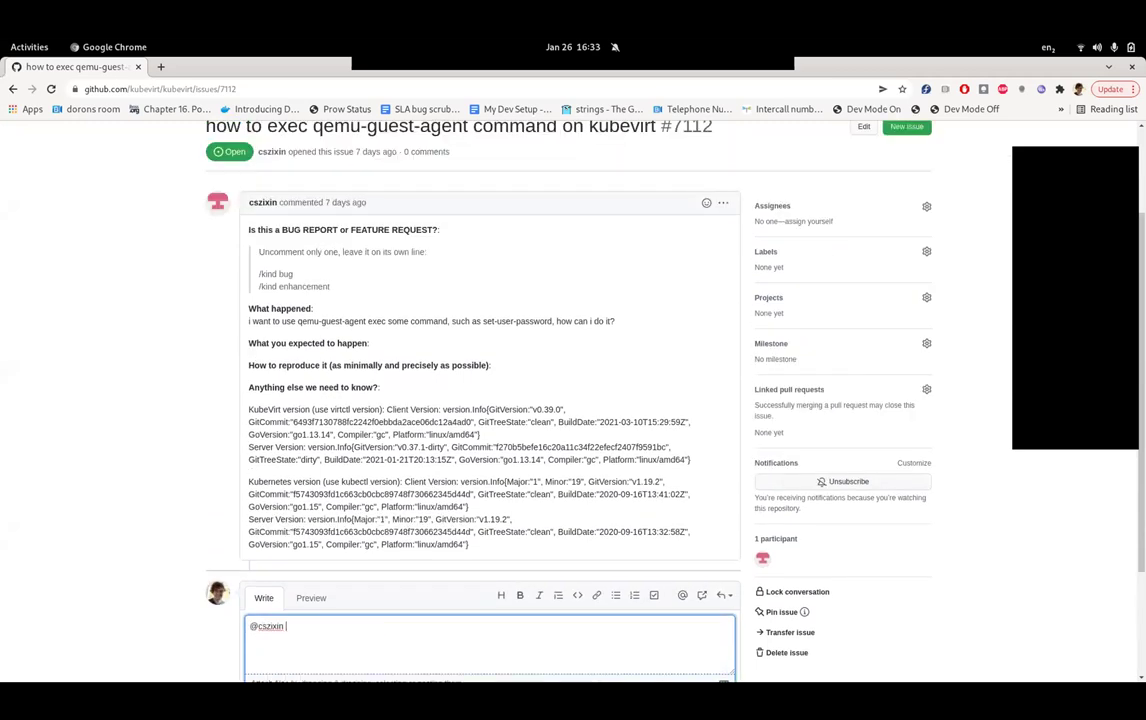
{"action": "type", "text": "I don't think that we offer an ex"}
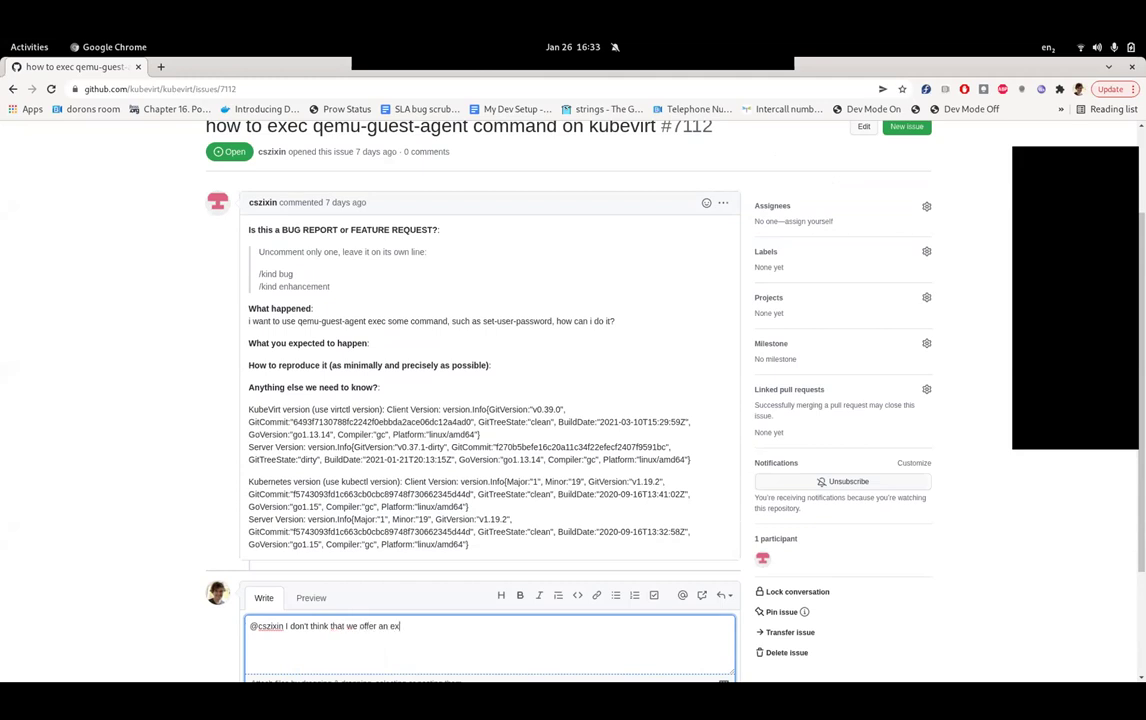
{"action": "type", "text": "plicit commands"}
{"action": "key", "text": "BackSpace"}
{"action": "key", "text": "BackSpace"}
{"action": "type", "text": "d (e.g. via v"}
{"action": "type", "text": "i"}
{"action": "key", "text": "BackSpace"}
{"action": "type", "text": "`virtctl"}
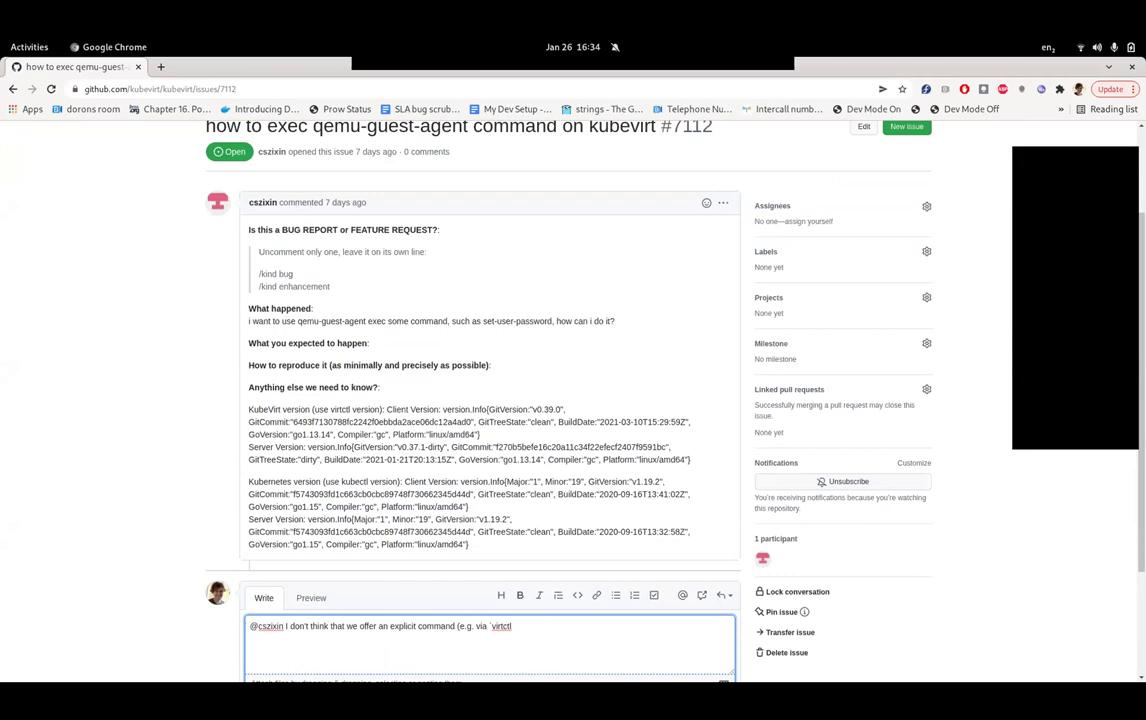
- Reword it to say there is no generic `virtctl guest-agent-exec` command
{"action": "scroll", "coordinate": [490, 400], "scroll_direction": "down", "scroll_amount": 3}
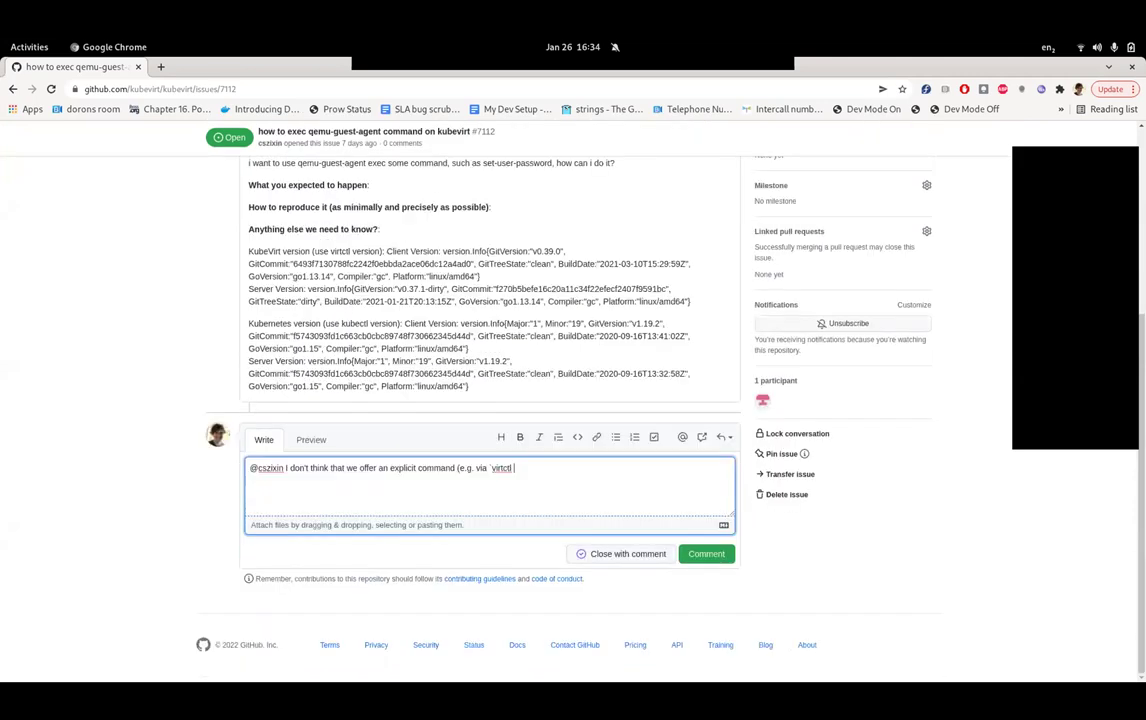
{"action": "double_click", "coordinate": [402, 468]}
{"action": "key", "text": "BackSpace"}
{"action": "key", "text": "BackSpace"}
{"action": "key", "text": "BackSpace"}
{"action": "key", "text": "BackSpace"}
{"action": "key", "text": "BackSpace"}
{"action": "key", "text": "BackSpace"}
{"action": "key", "text": "BackSpace"}
{"action": "key", "text": "BackSpace"}
{"action": "key", "text": "BackSpace"}
{"action": "type", "text": "have a generic"}
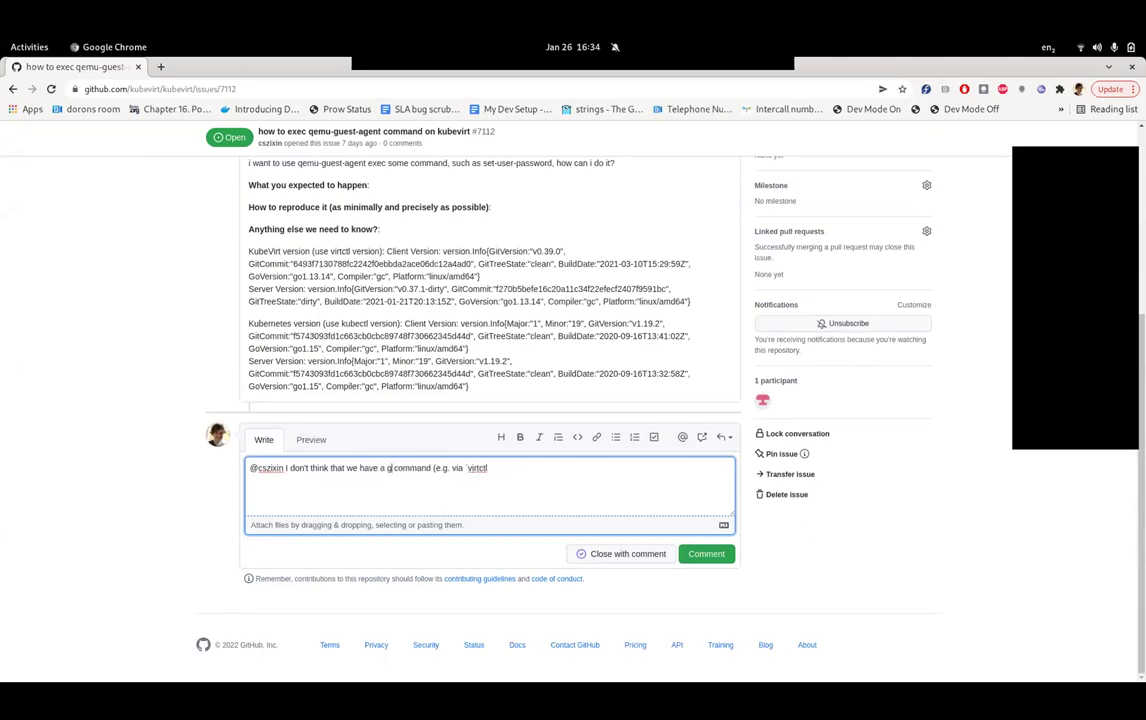
{"action": "left_click", "coordinate": [432, 468]}
{"action": "type", "text": "guest-agen"}
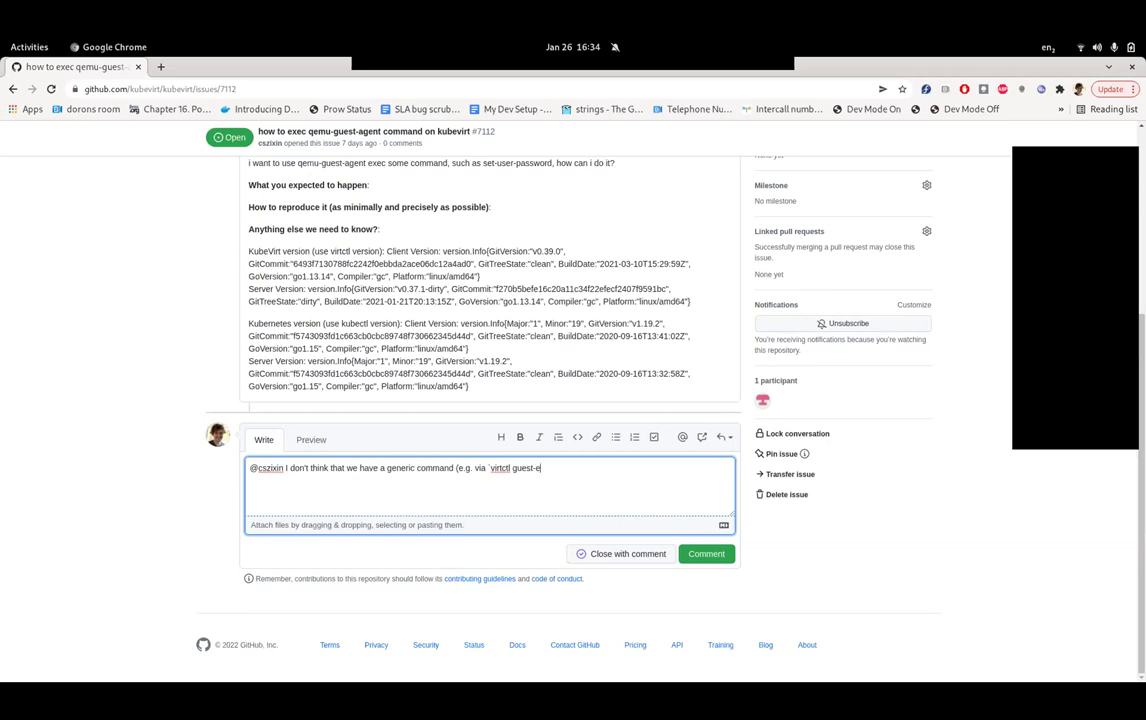
{"action": "type", "text": "t-exec)"}
{"action": "key", "text": "BackSpace"}
- Add that a maintainer built ssh key distribution through the qemu-guest-agent, ending 'Here the user-guide:'
{"action": "type", "text": "`), but @davidvossel "}
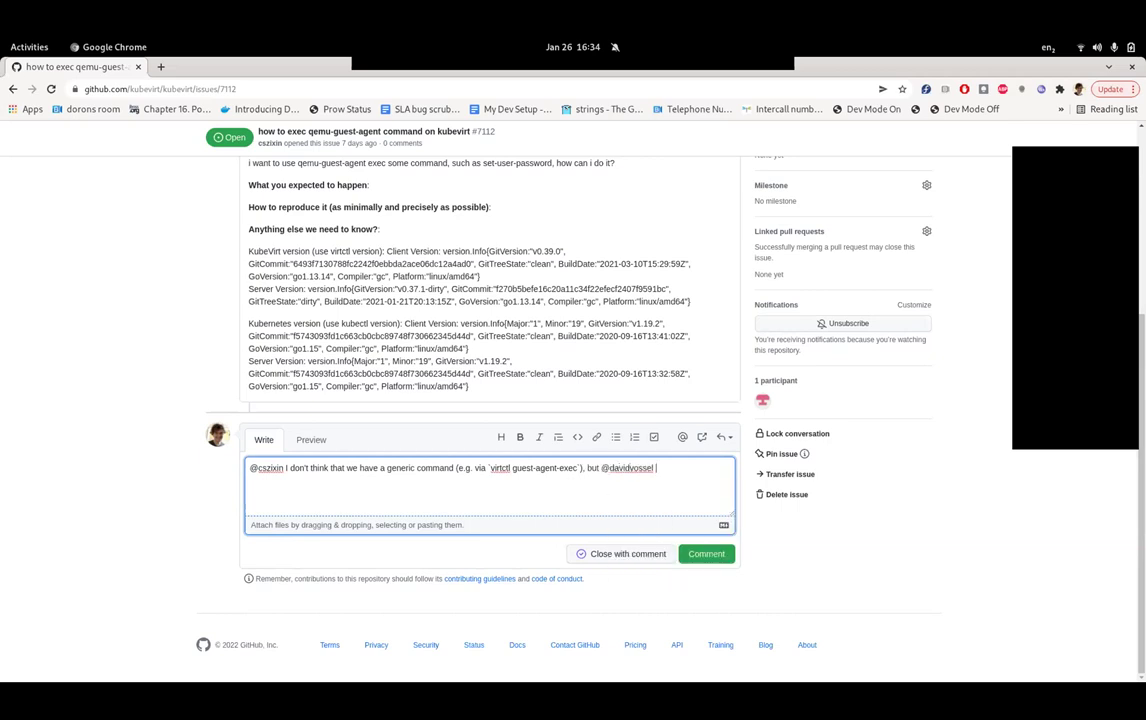
{"action": "type", "text": "implemented a feature to distribute ssh keys"}
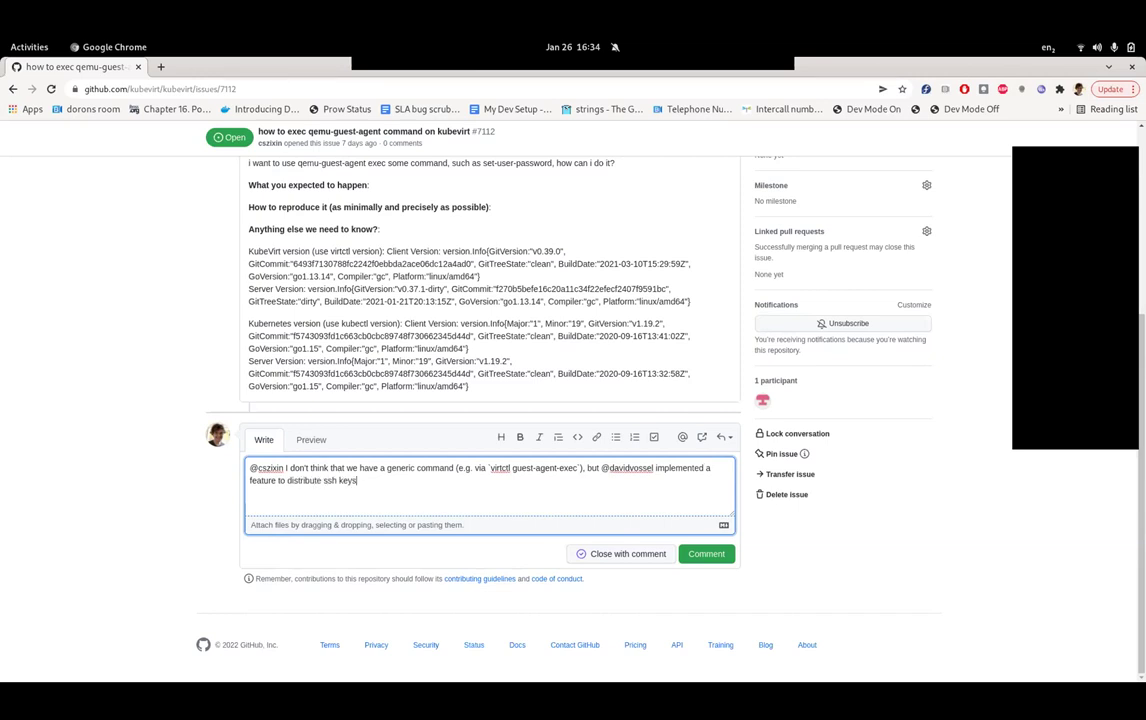
{"action": "type", "text": " thor"}
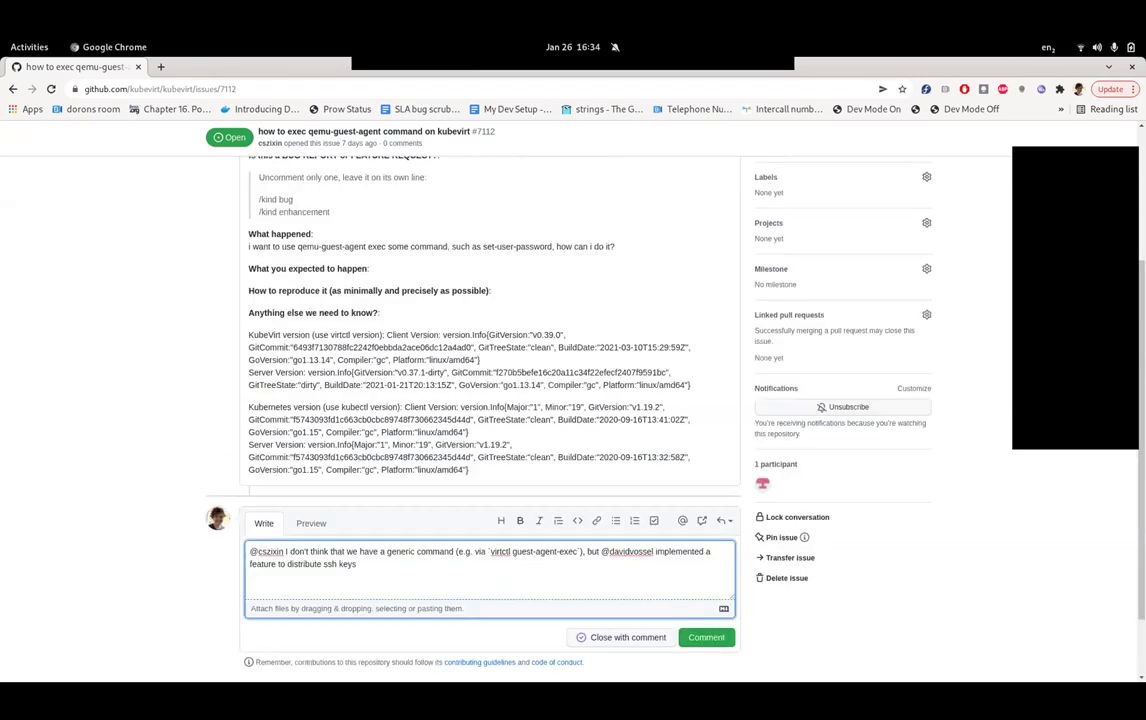
{"action": "type", "text": "ugh"}
{"action": "key", "text": "BackSpace"}
{"action": "key", "text": "BackSpace"}
{"action": "key", "text": "BackSpace"}
{"action": "key", "text": "BackSpace"}
{"action": "key", "text": "BackSpace"}
{"action": "type", "text": "rough the qemu-gue"}
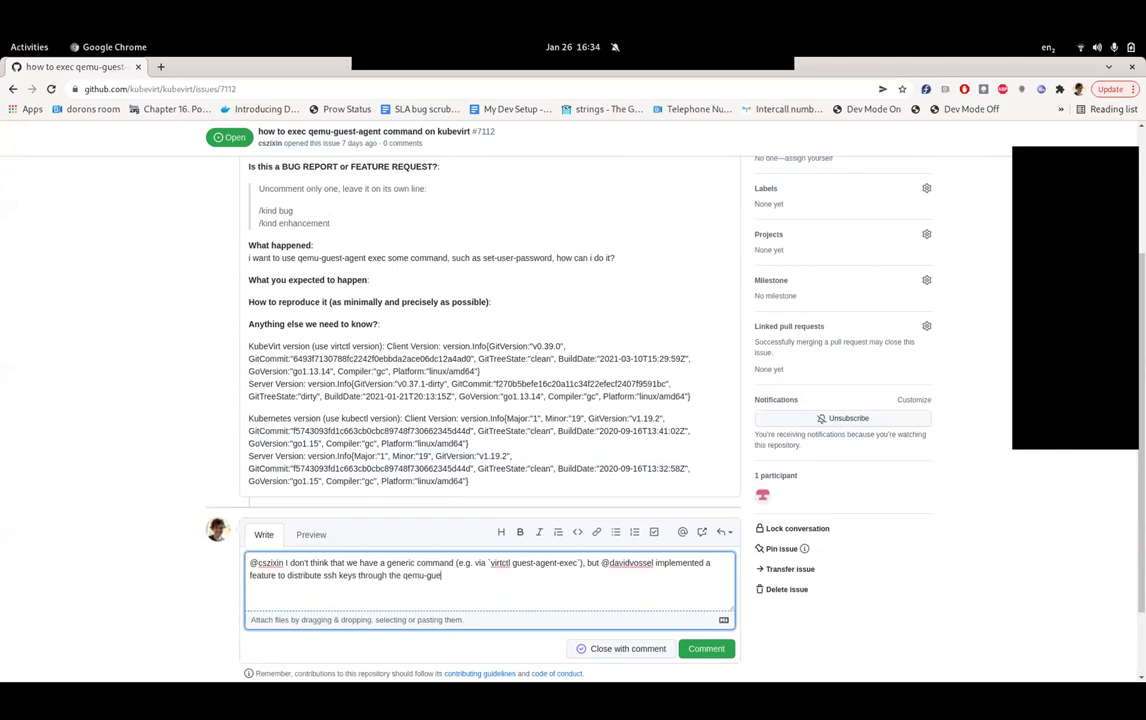
{"action": "type", "text": "st-agent which may be what you are looking for"}
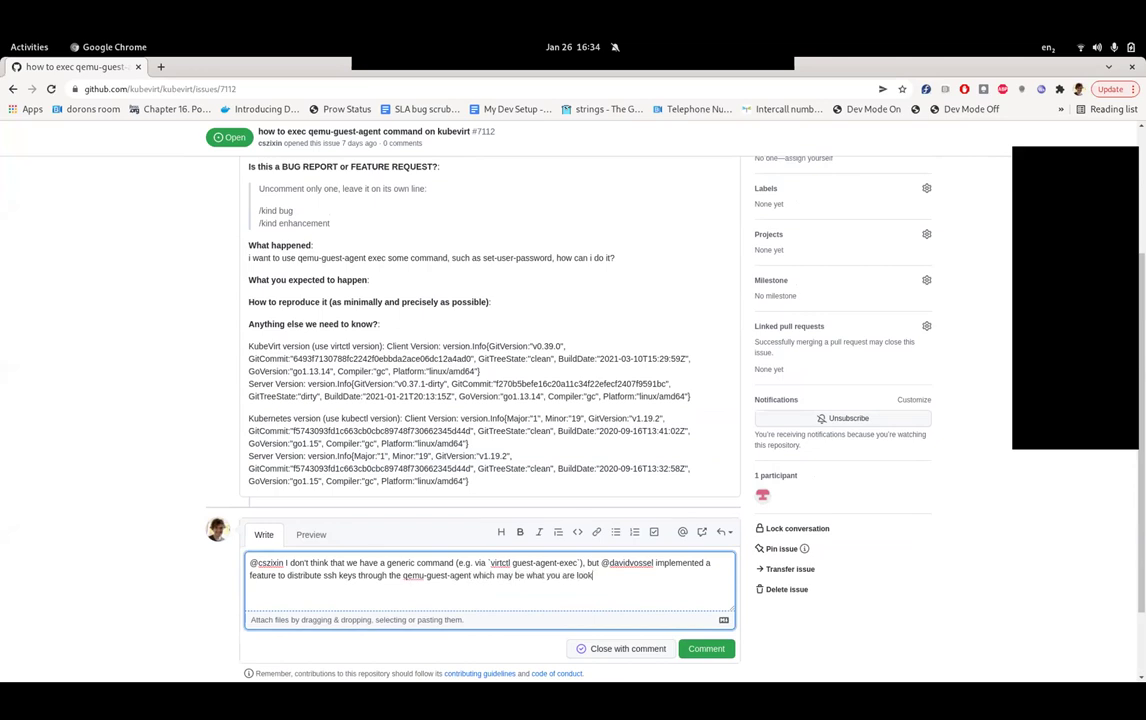
{"action": "key", "text": "BackSpace"}
{"action": "type", "text": ". Here the user-guide:"}
- In a new tab, load the KubeVirt User-Guide and search its docs for 'ssh'
{"action": "key", "text": "ctrl+t"}
{"action": "type", "text": "user-gu"}
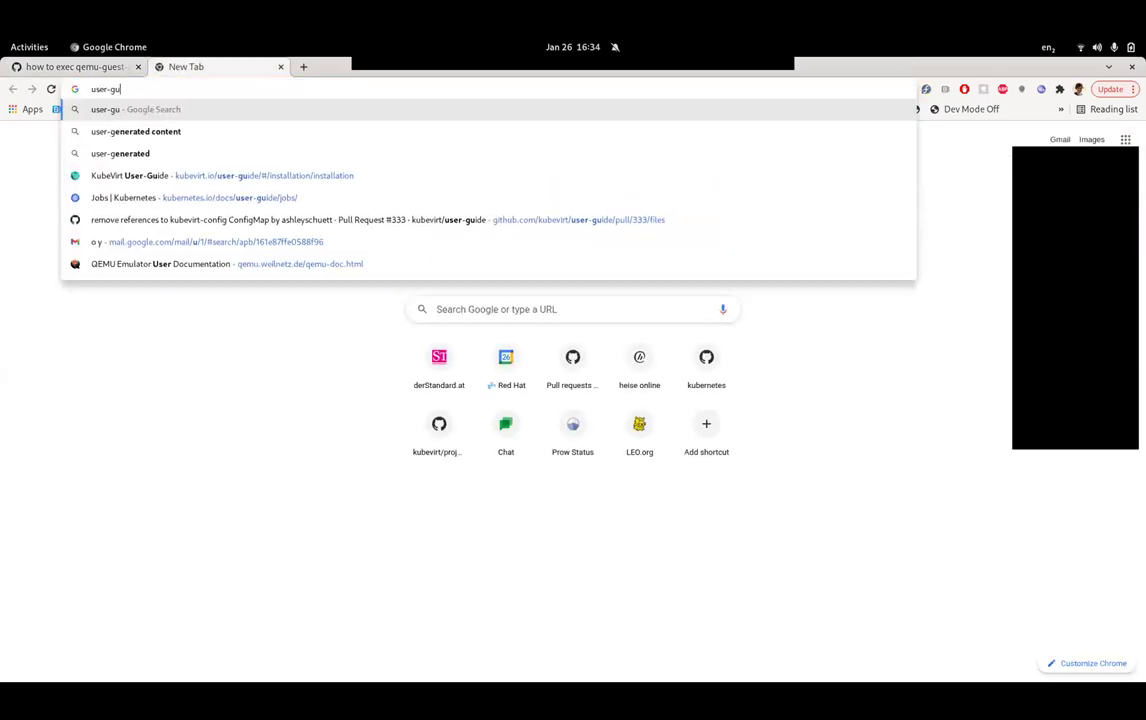
{"action": "type", "text": "i"}
{"action": "key", "text": "Down"}
{"action": "key", "text": "Down"}
{"action": "key", "text": "Down"}
{"action": "key", "text": "Down"}
{"action": "key", "text": "Down"}
{"action": "key", "text": "Return"}
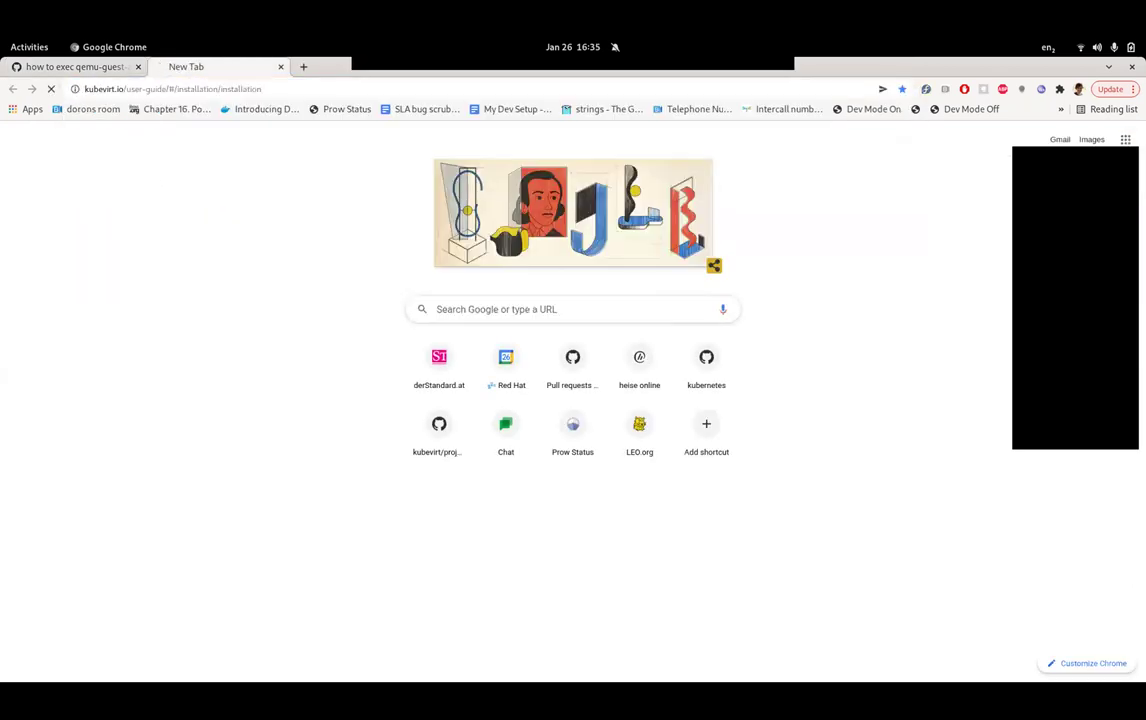
{"action": "type", "text": "sssh"}
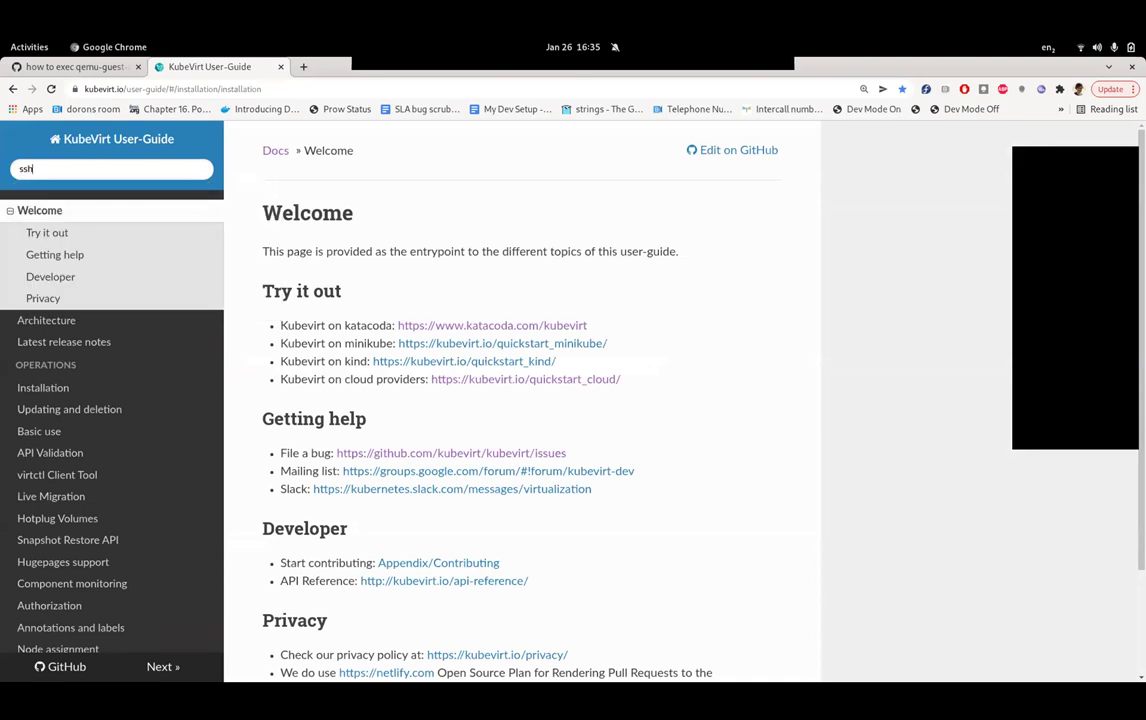
{"action": "key", "text": "Return"}
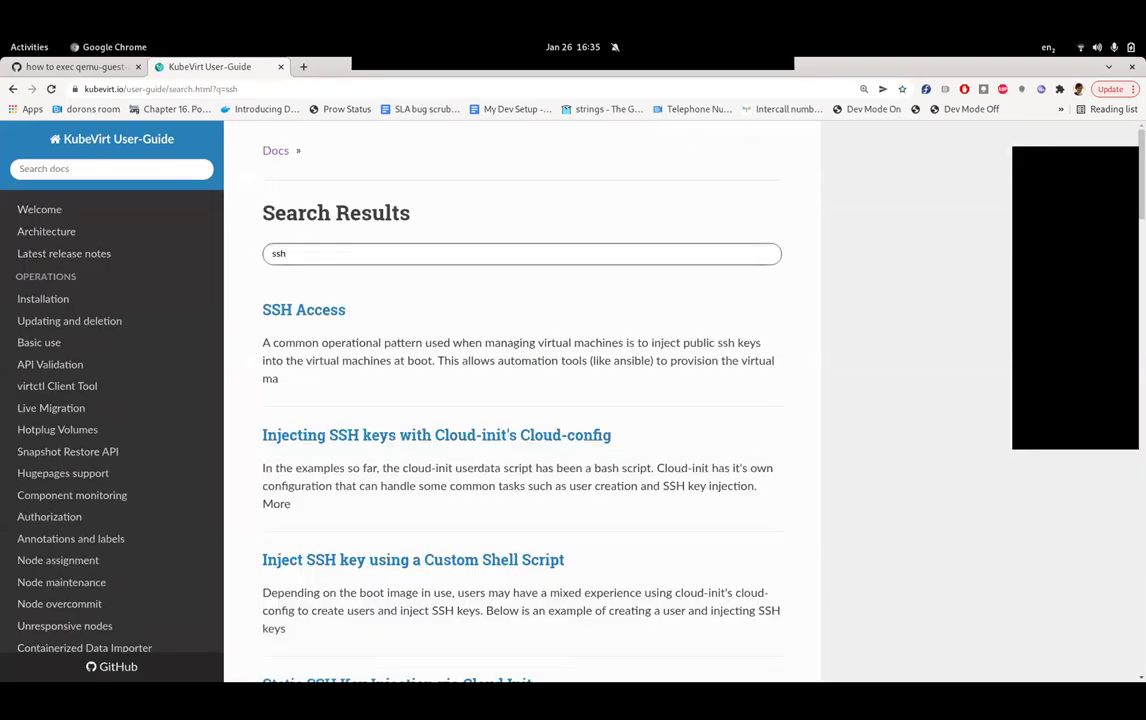
- Scroll through the ssh search results, then return to the GitHub issue tab
{"action": "scroll", "coordinate": [521, 400], "scroll_direction": "down", "scroll_amount": 3}
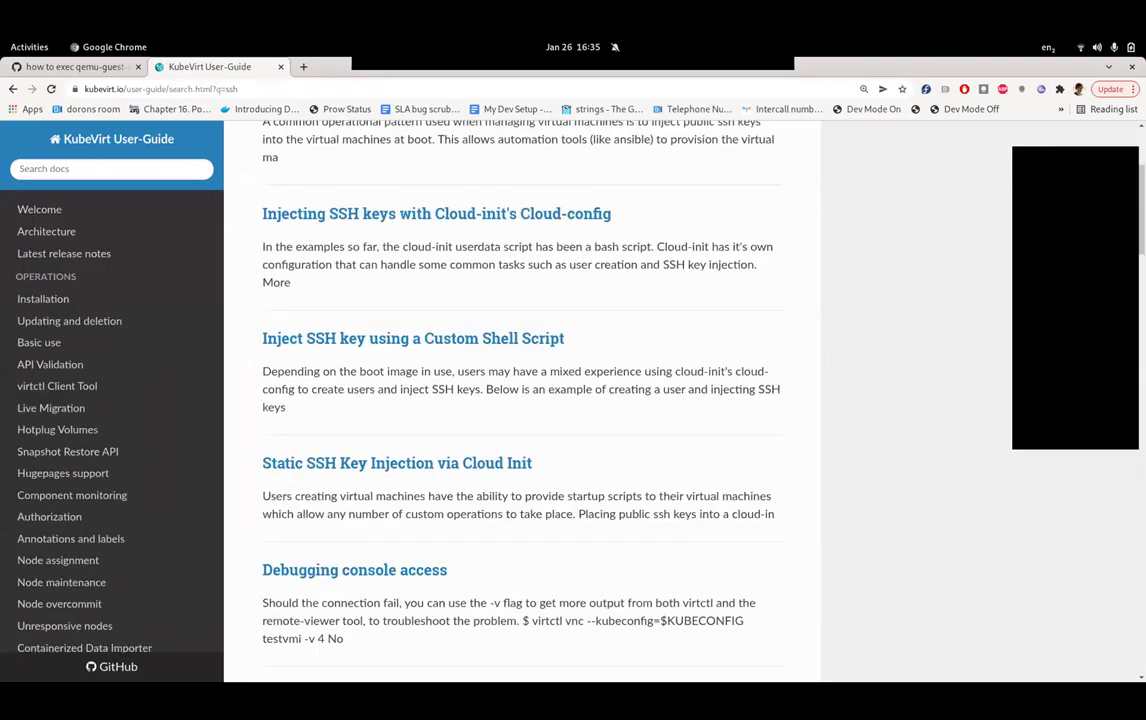
{"action": "scroll", "coordinate": [521, 400], "scroll_direction": "down", "scroll_amount": 3}
{"action": "scroll", "coordinate": [522, 400], "scroll_direction": "down", "scroll_amount": 5}
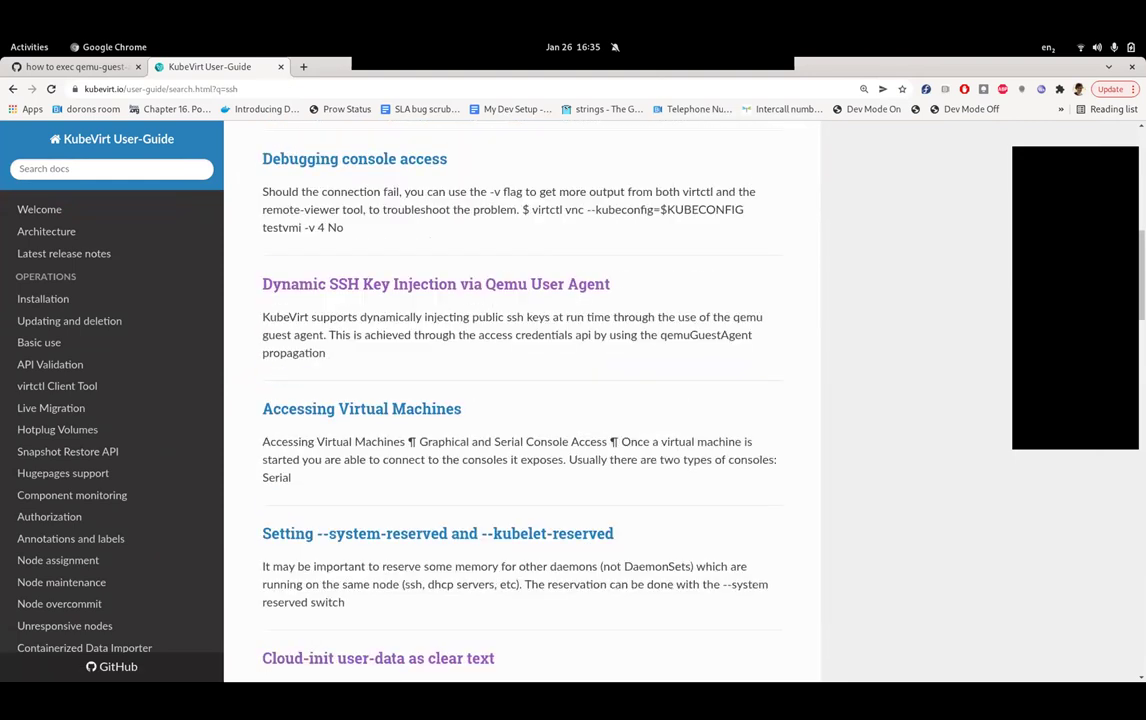
{"action": "scroll", "coordinate": [522, 400], "scroll_direction": "down", "scroll_amount": 8}
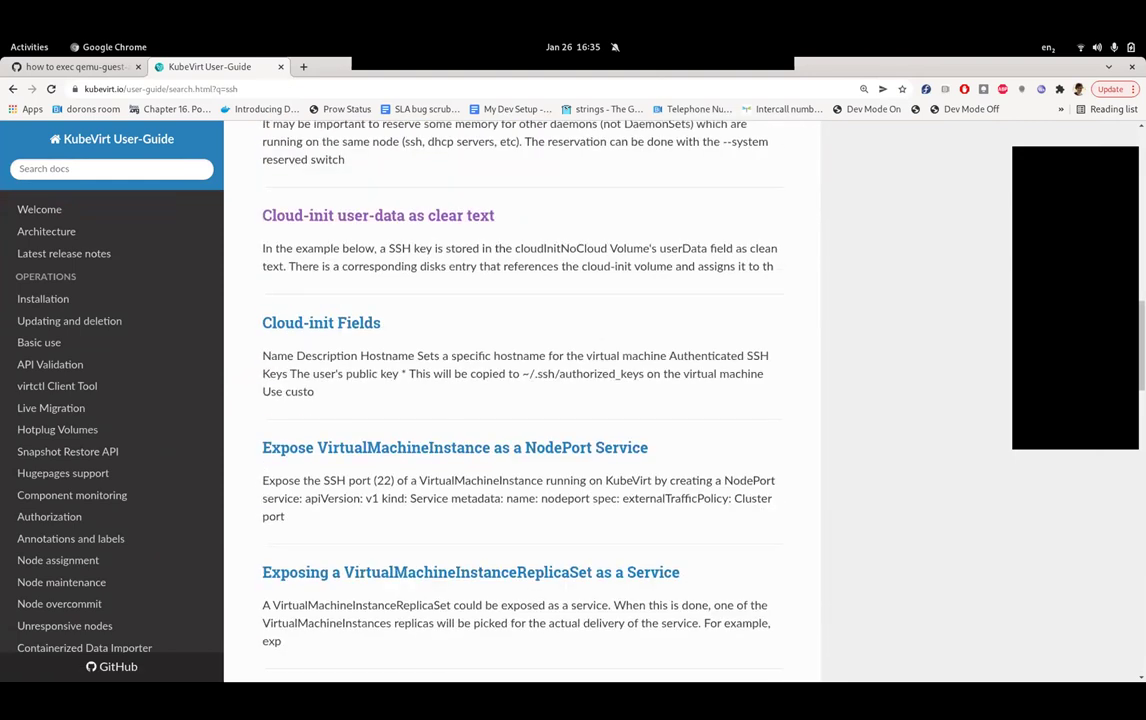
{"action": "scroll", "coordinate": [522, 400], "scroll_direction": "down", "scroll_amount": 4}
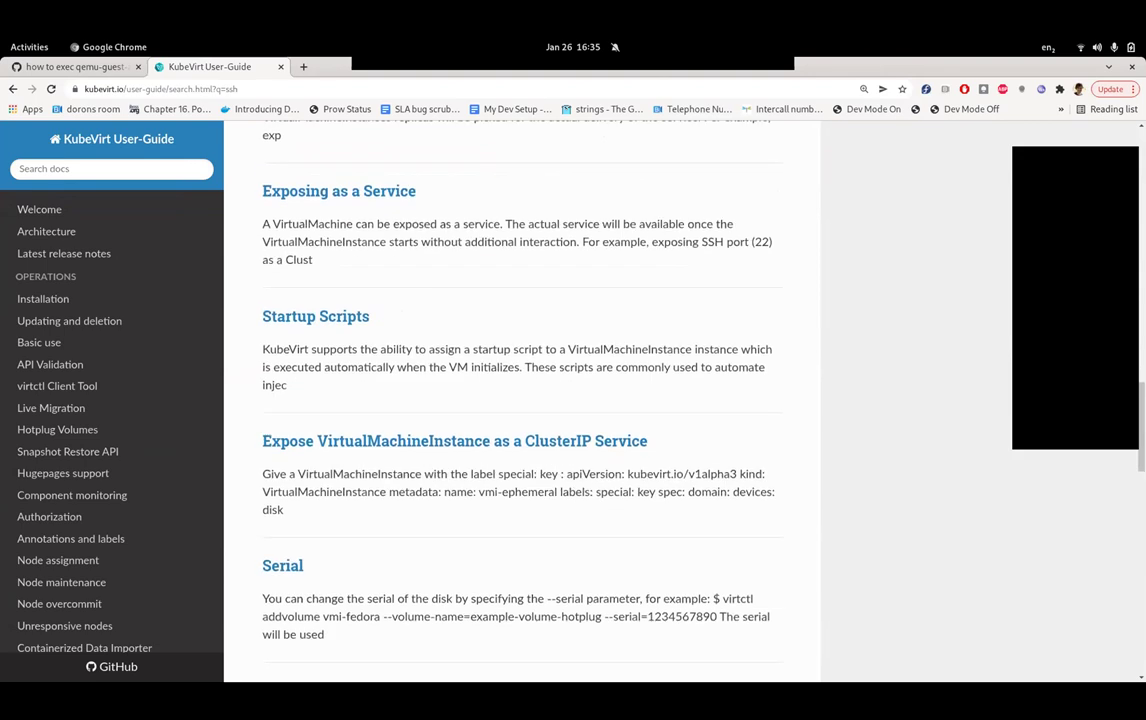
{"action": "scroll", "coordinate": [522, 400], "scroll_direction": "up", "scroll_amount": 18}
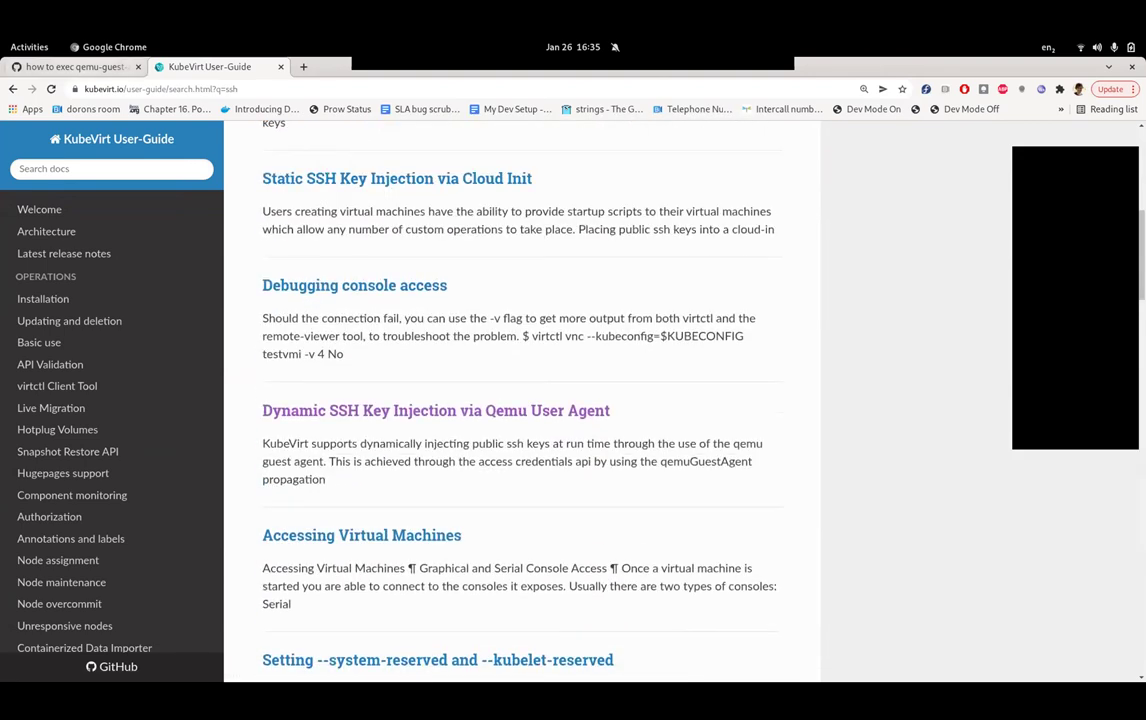
{"action": "key", "text": "ctrl+Page_Up"}
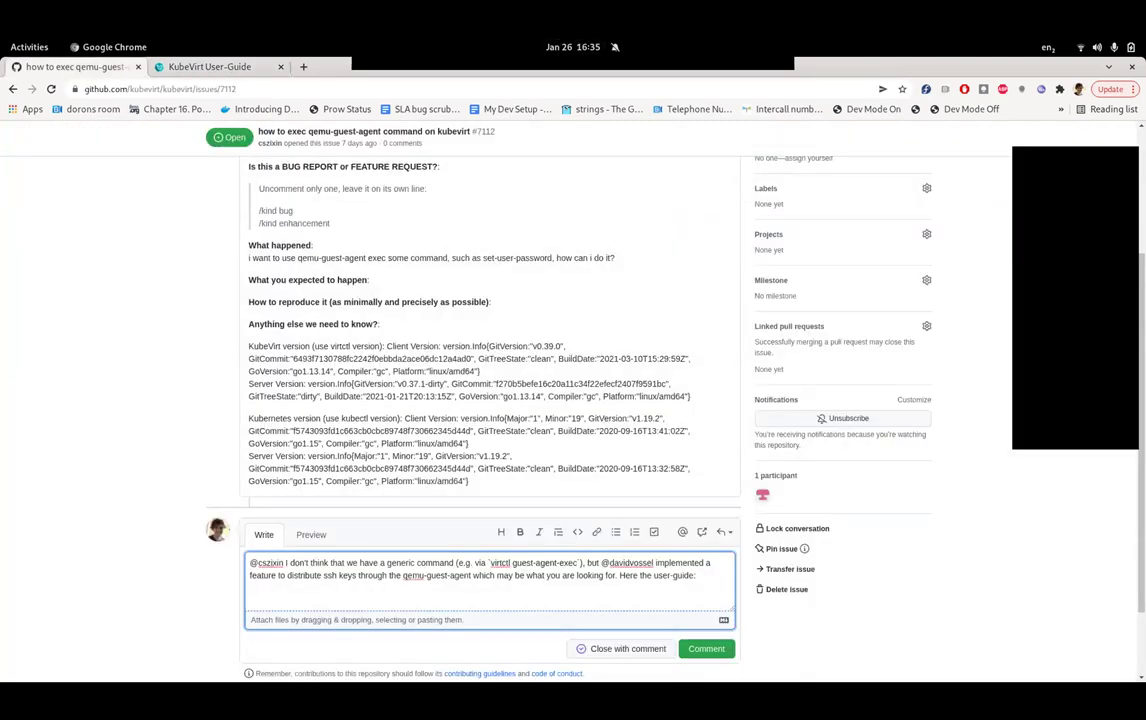
- Replace 'Here the user-guide:' with a mention of the maintainer and 'will add a link.'
{"action": "scroll", "coordinate": [490, 400], "scroll_direction": "down", "scroll_amount": 2}
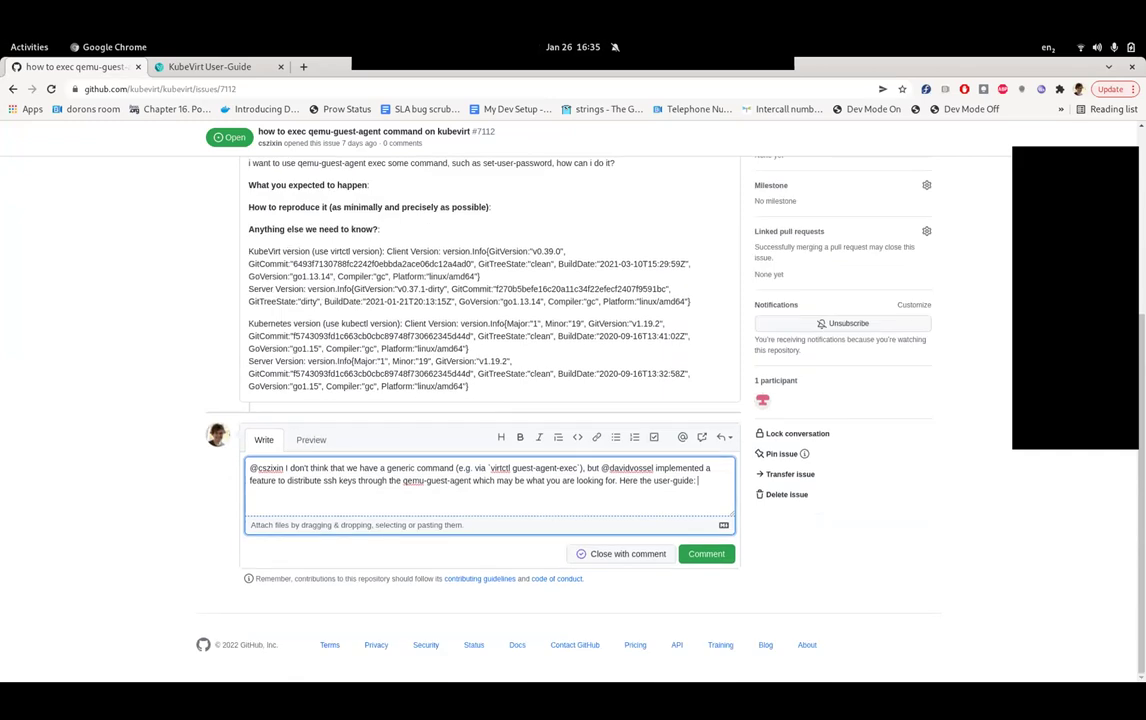
{"action": "scroll", "coordinate": [490, 400], "scroll_direction": "up", "scroll_amount": 1}
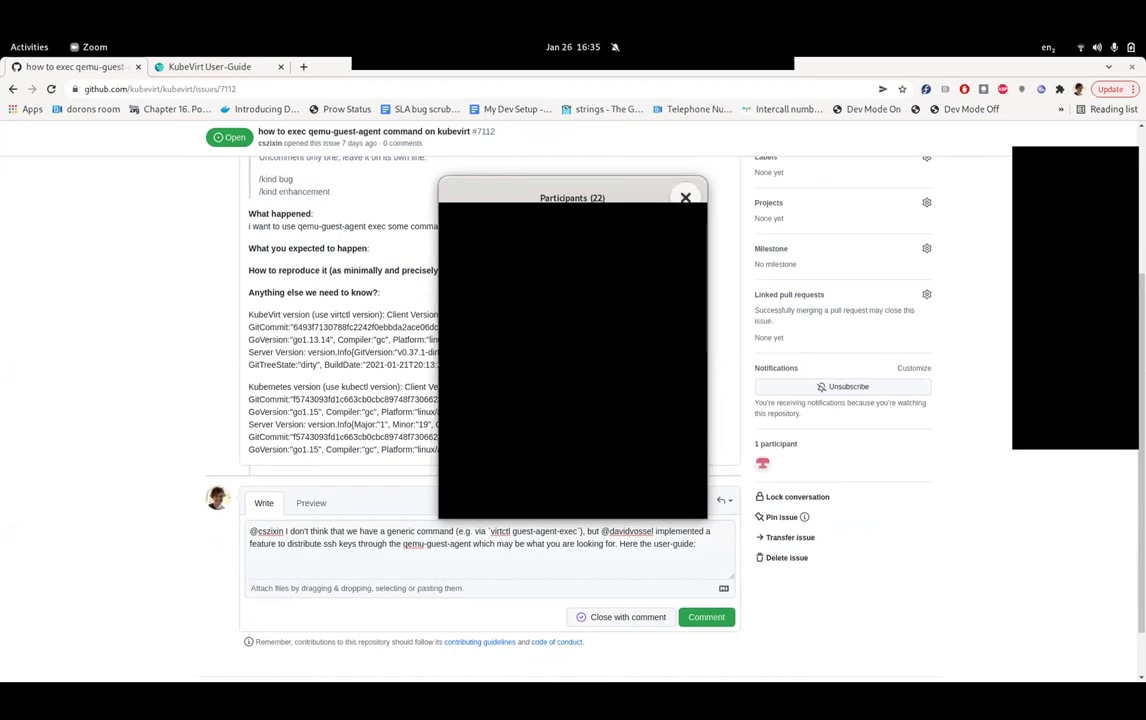
{"action": "key", "text": "alt+Tab"}
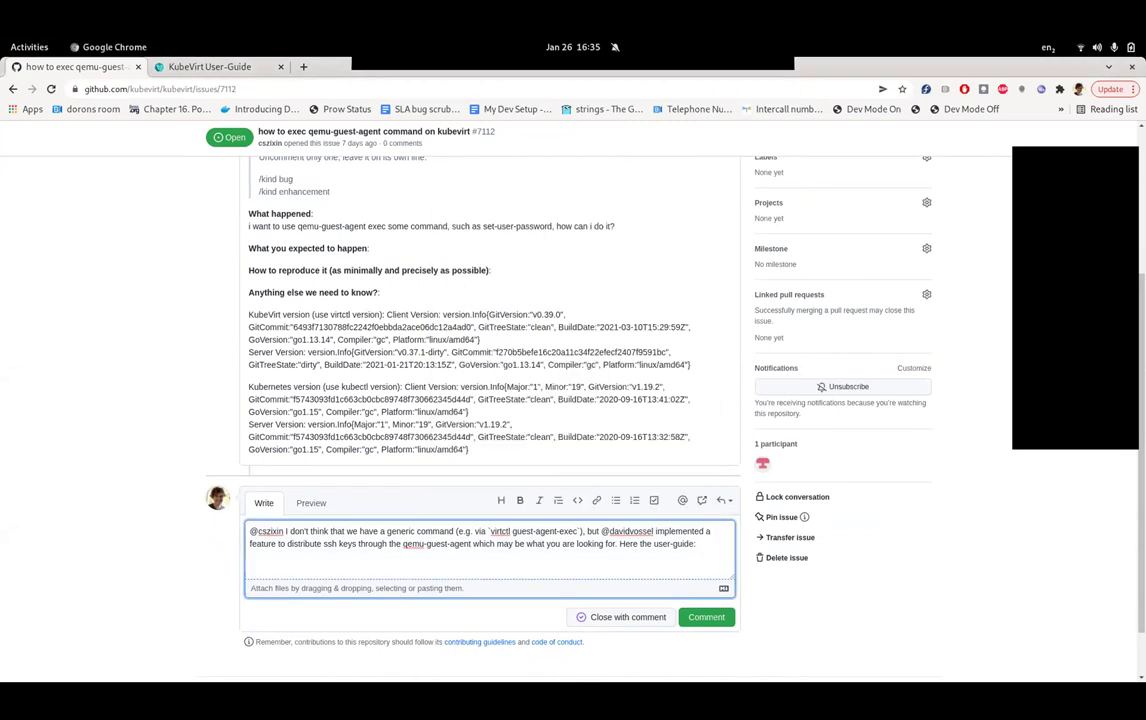
{"action": "key", "text": "ctrl+shift+Left"}
{"action": "key", "text": "ctrl+shift+Left"}
{"action": "key", "text": "ctrl+shift+Left"}
{"action": "key", "text": "ctrl+shift+Left"}
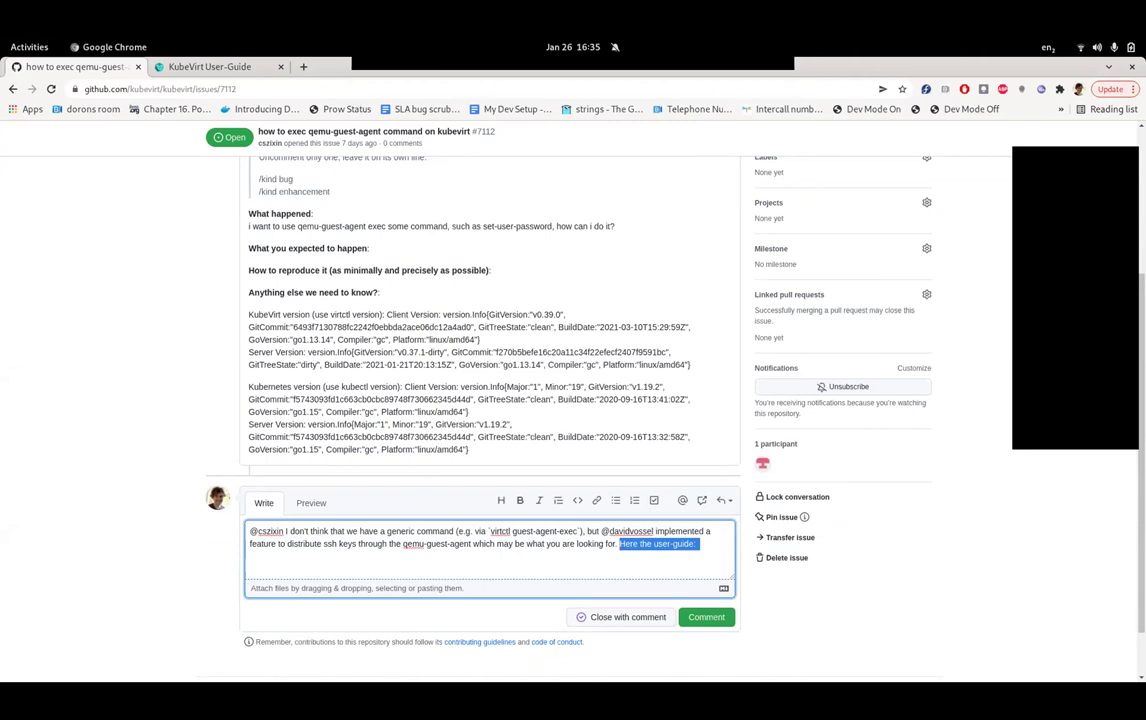
{"action": "type", "text": "@"}
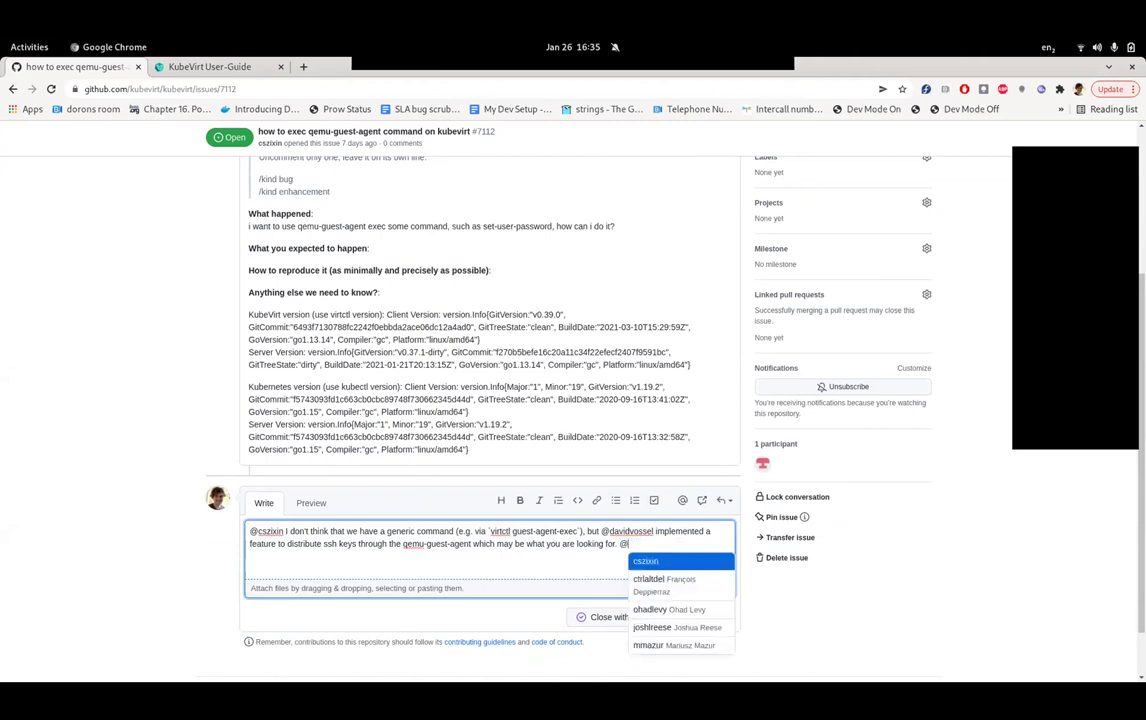
{"action": "type", "text": "davidvossel will add a link."}
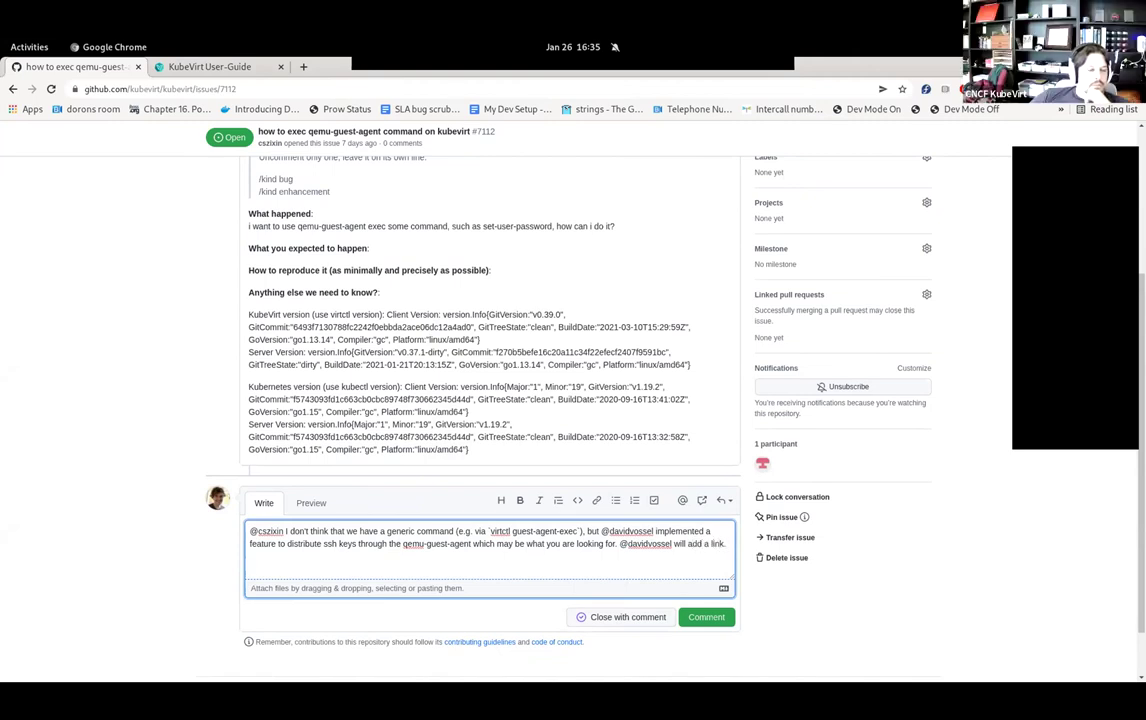
- Add a '/triage needs-information' line and post the comment on #7112
{"action": "key", "text": "Return"}
{"action": "key", "text": "Return"}
{"action": "type", "text": "/triage needs-"}
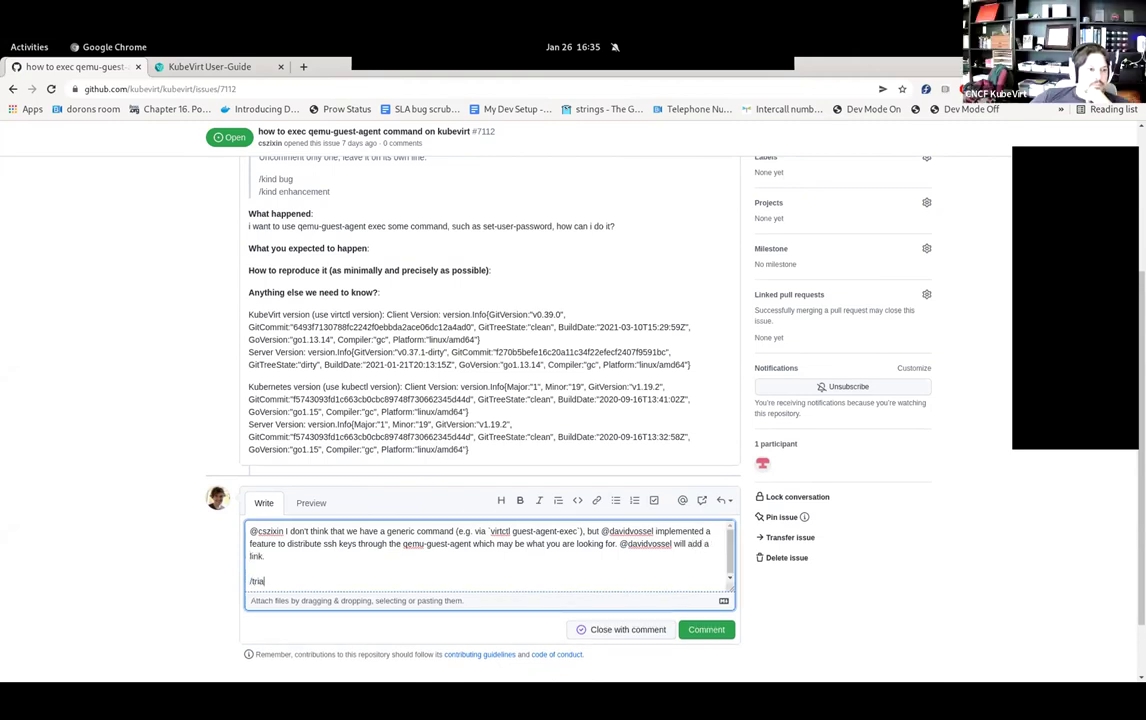
{"action": "key", "text": "BackSpace"}
{"action": "key", "text": "BackSpace"}
{"action": "key", "text": "BackSpace"}
{"action": "key", "text": "BackSpace"}
{"action": "key", "text": "BackSpace"}
{"action": "key", "text": "BackSpace"}
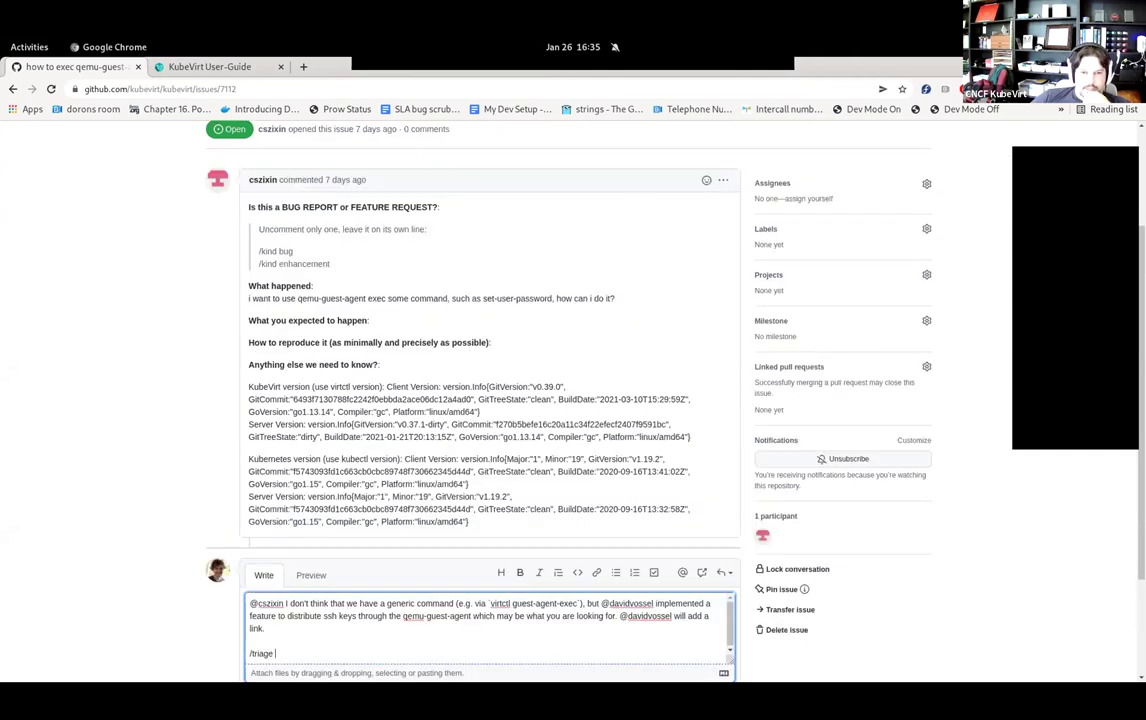
{"action": "scroll", "coordinate": [490, 400], "scroll_direction": "down", "scroll_amount": 2}
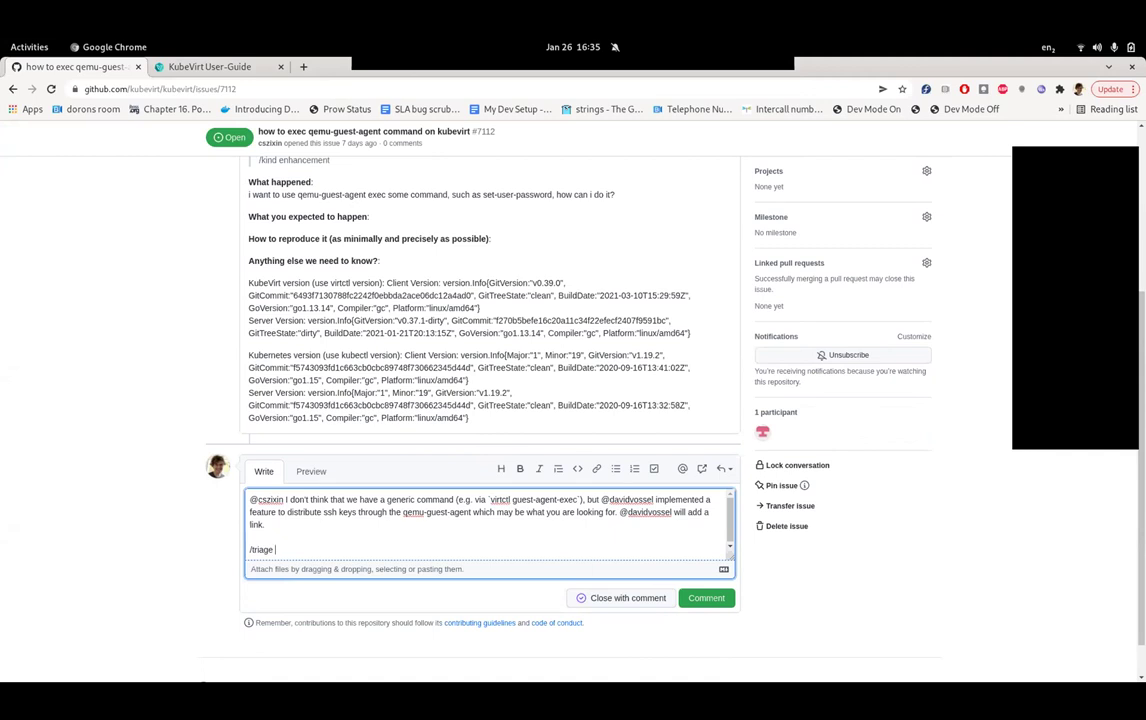
{"action": "scroll", "coordinate": [490, 400], "scroll_direction": "up", "scroll_amount": 1}
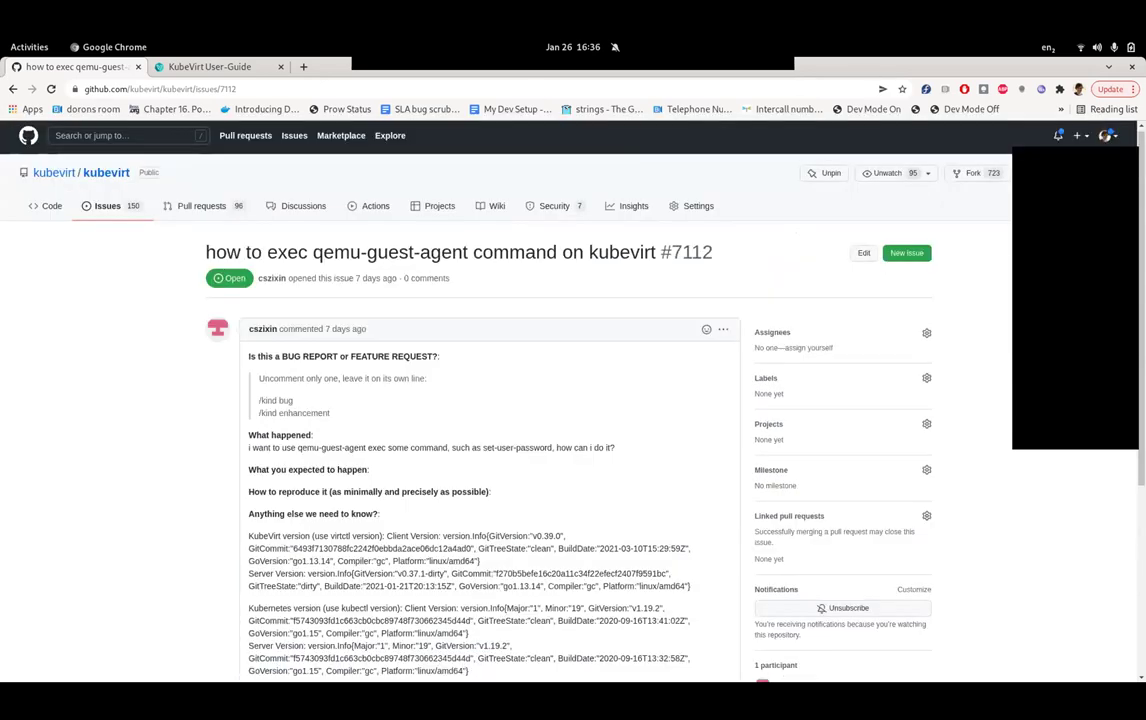
{"action": "scroll", "coordinate": [490, 400], "scroll_direction": "down", "scroll_amount": 1}
{"action": "type", "text": "n"}
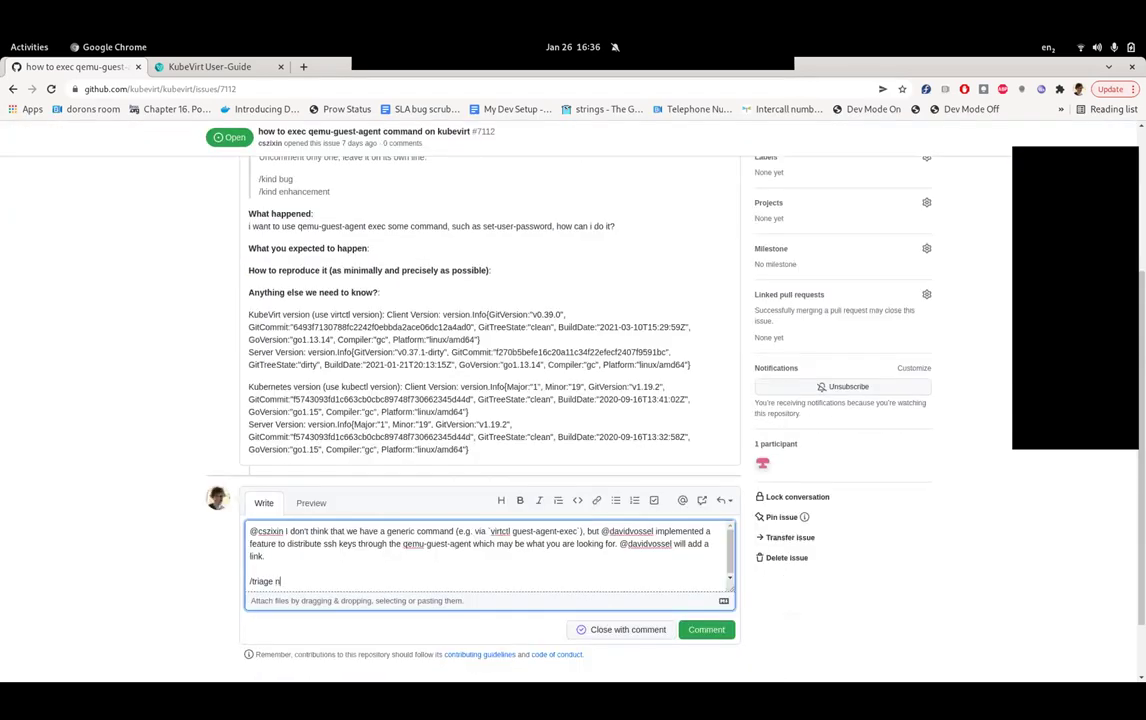
{"action": "type", "text": "eeds-information"}
{"action": "key", "text": "ctrl+Return"}
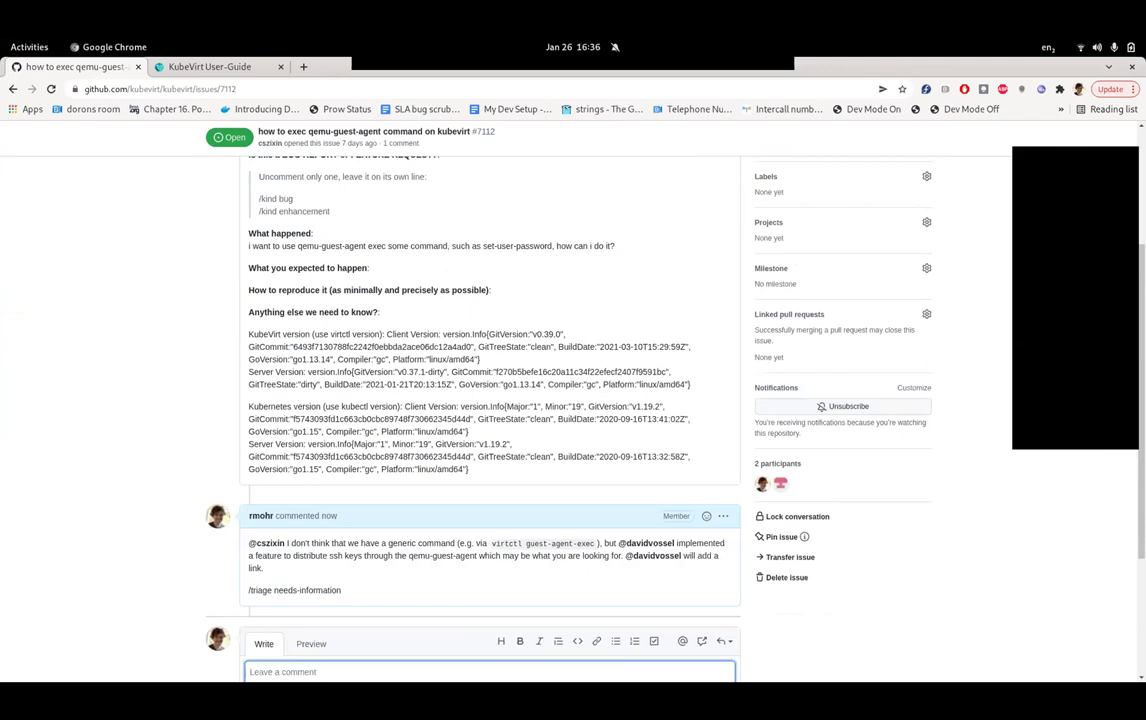
- Check #7112's new triage label, go back to the issues list, and open issue #7105
{"action": "scroll", "coordinate": [490, 400], "scroll_direction": "down", "scroll_amount": 2}
{"action": "scroll", "coordinate": [490, 400], "scroll_direction": "down", "scroll_amount": 3}
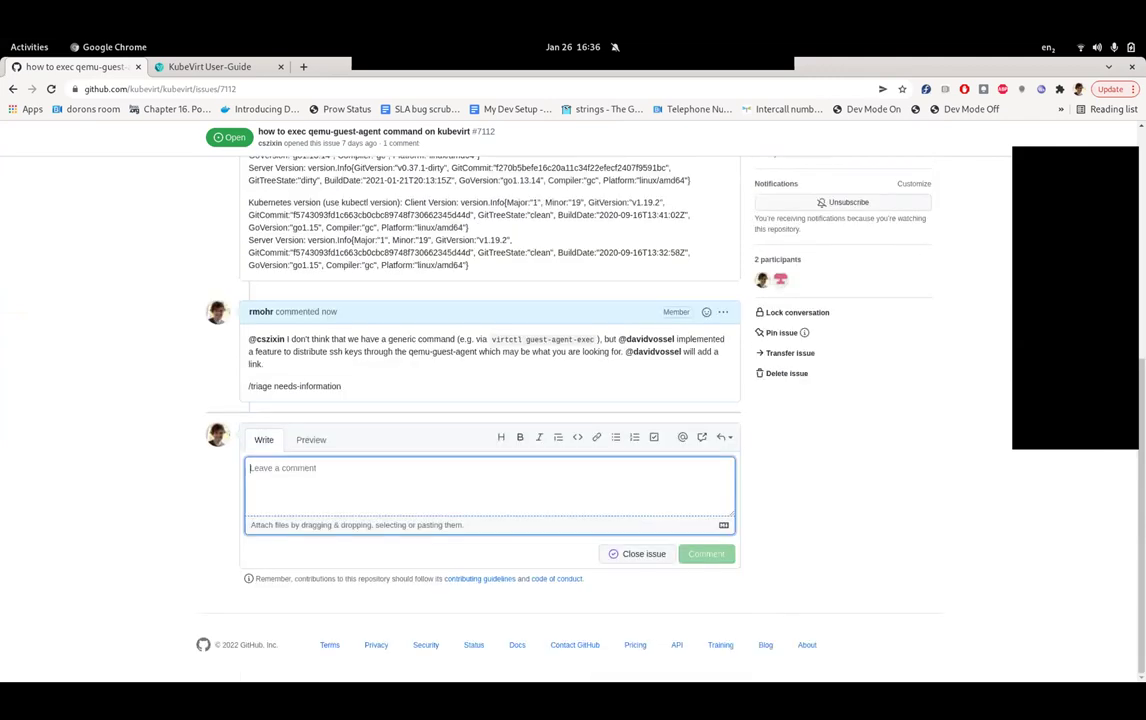
{"action": "scroll", "coordinate": [490, 400], "scroll_direction": "up", "scroll_amount": 5}
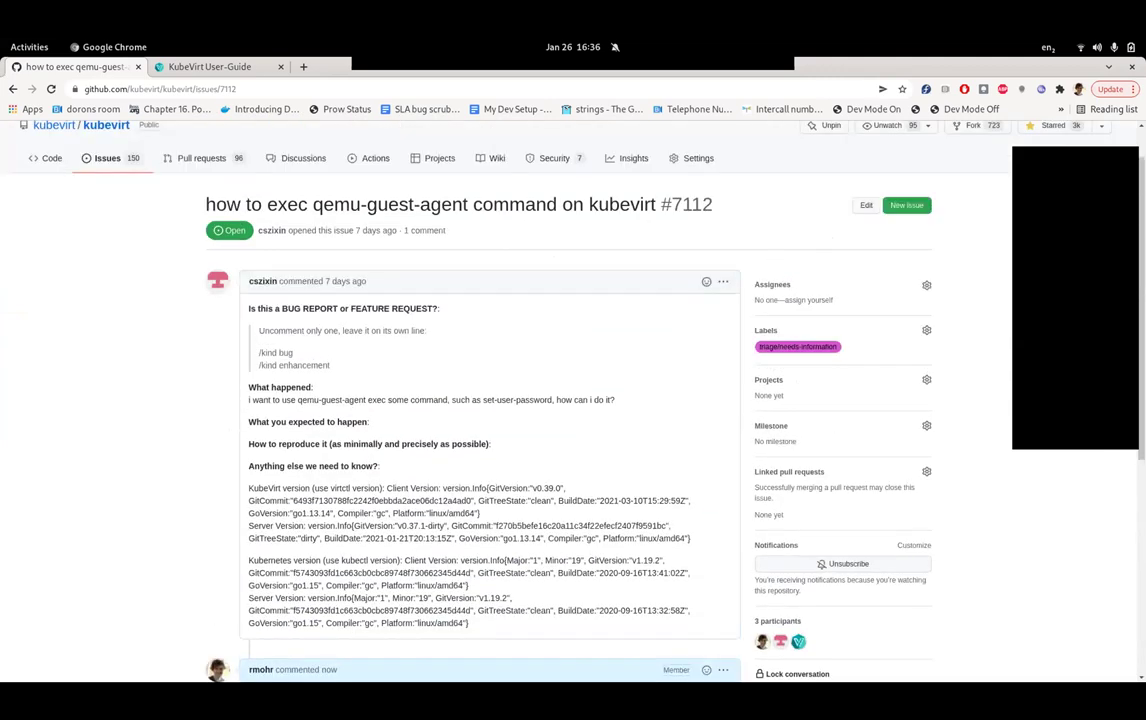
{"action": "scroll", "coordinate": [490, 400], "scroll_direction": "down", "scroll_amount": 2}
{"action": "key", "text": "alt+Left"}
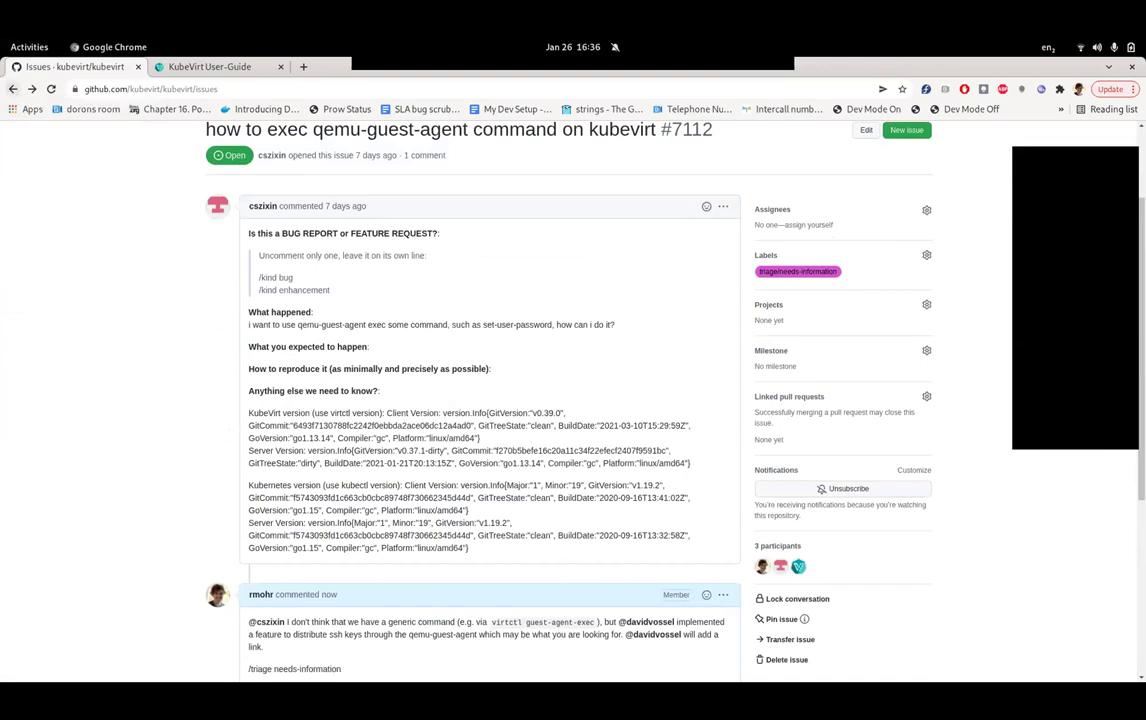
{"action": "key", "text": "alt+Left"}
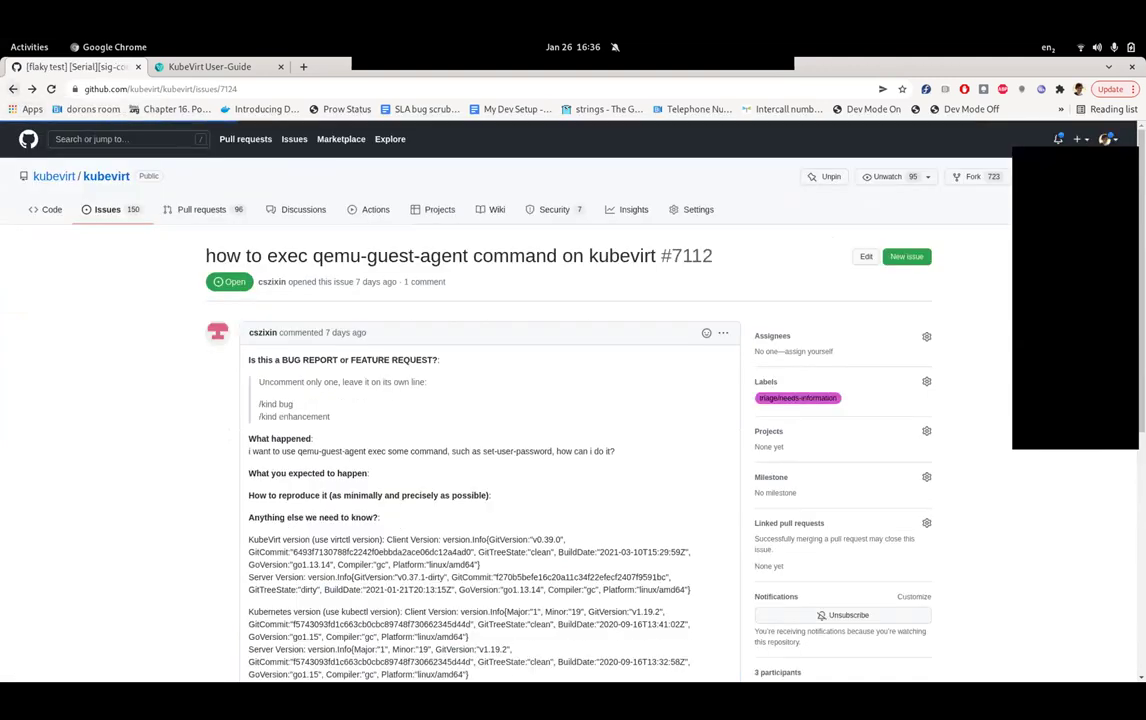
{"action": "key", "text": "alt+Left"}
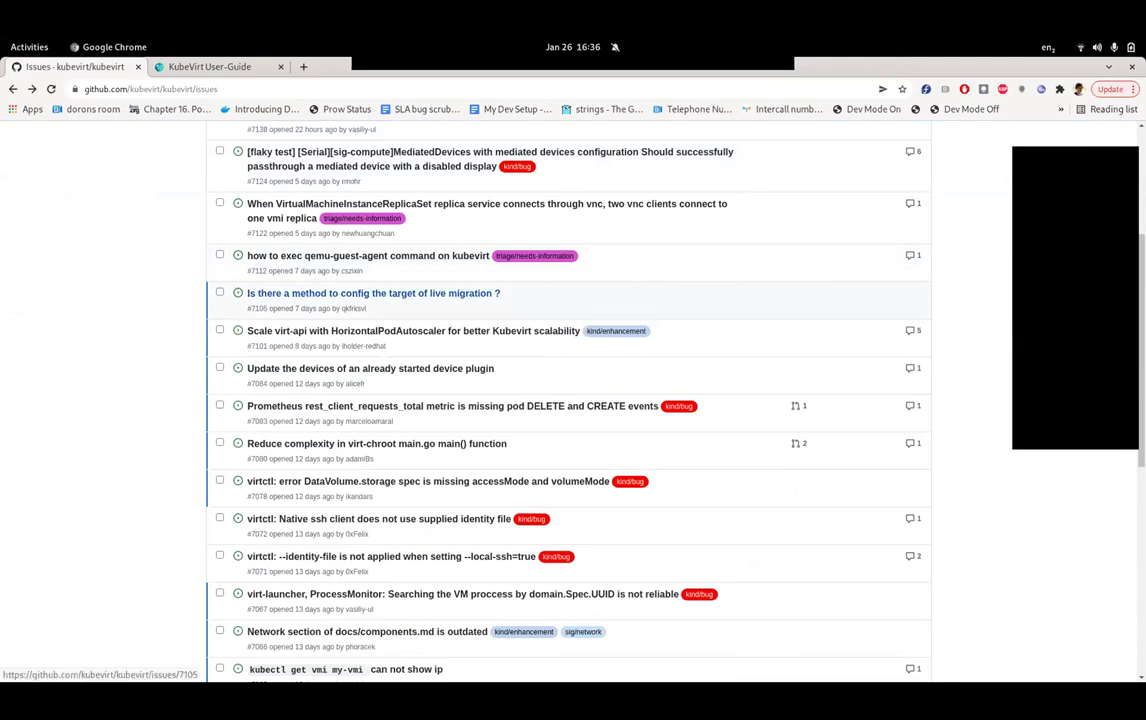
{"action": "left_click", "coordinate": [373, 293]}
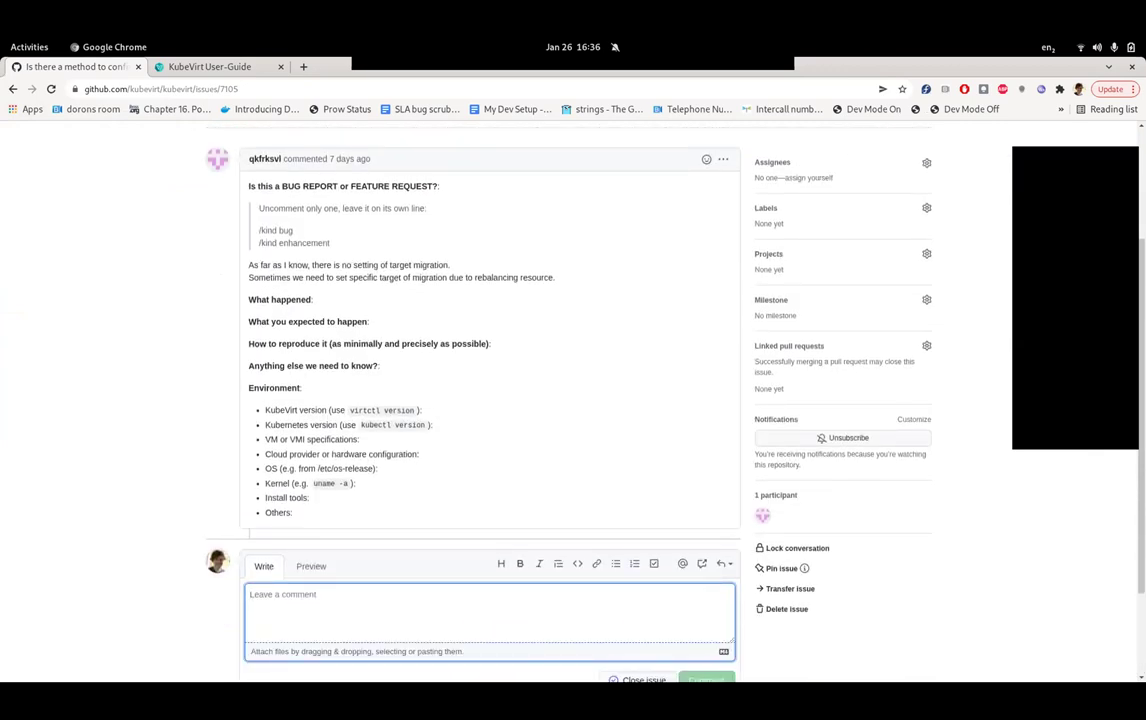
- Begin the #7105 reply mentioning the reporter: 'the migration target will be chose'
{"action": "type", "text": "@qkfrksvl "}
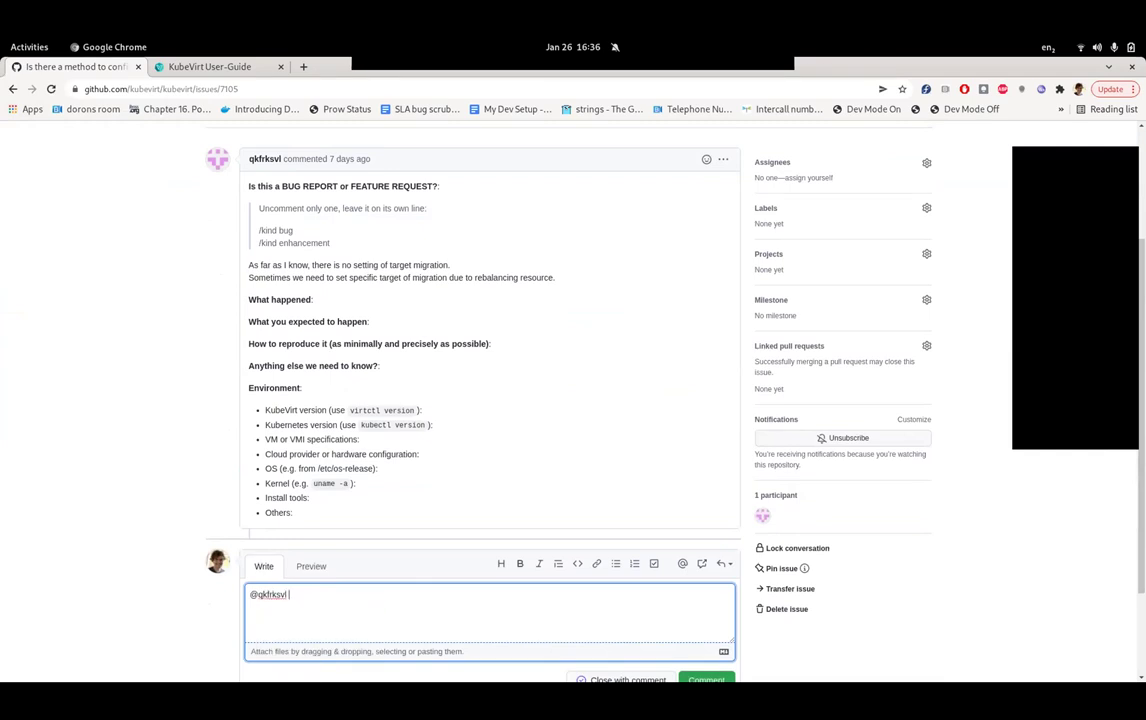
{"action": "type", "text": "the migration target will be chose"}
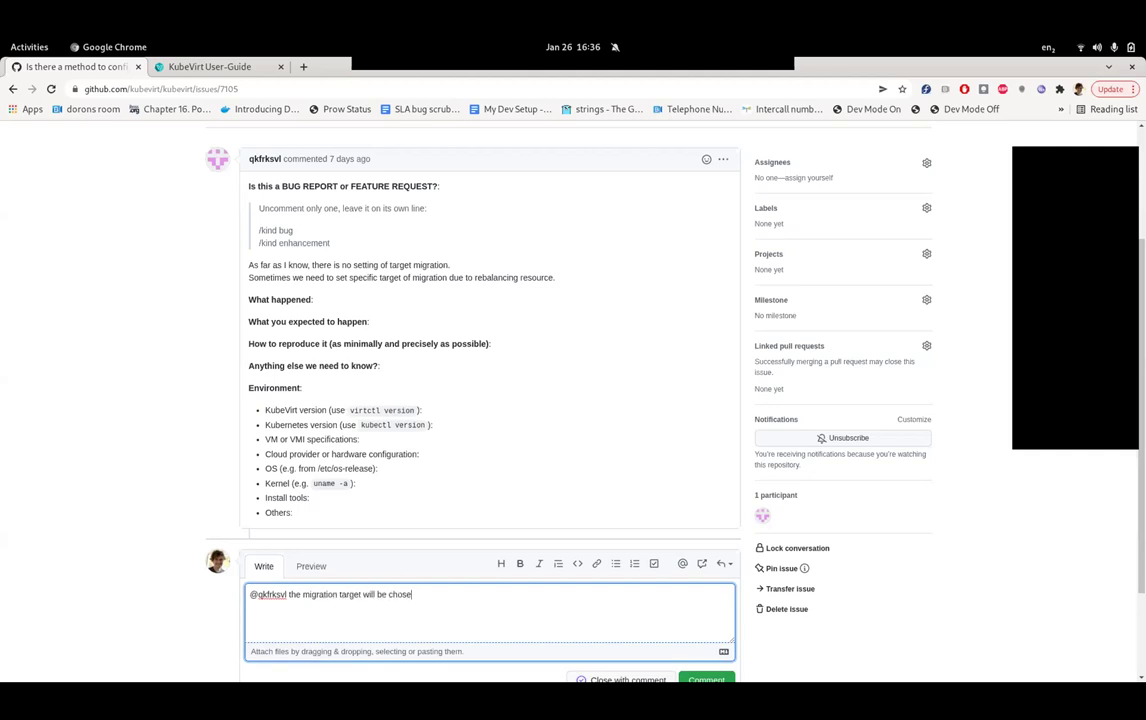
{"action": "scroll", "coordinate": [600, 400], "scroll_direction": "up", "scroll_amount": 2}
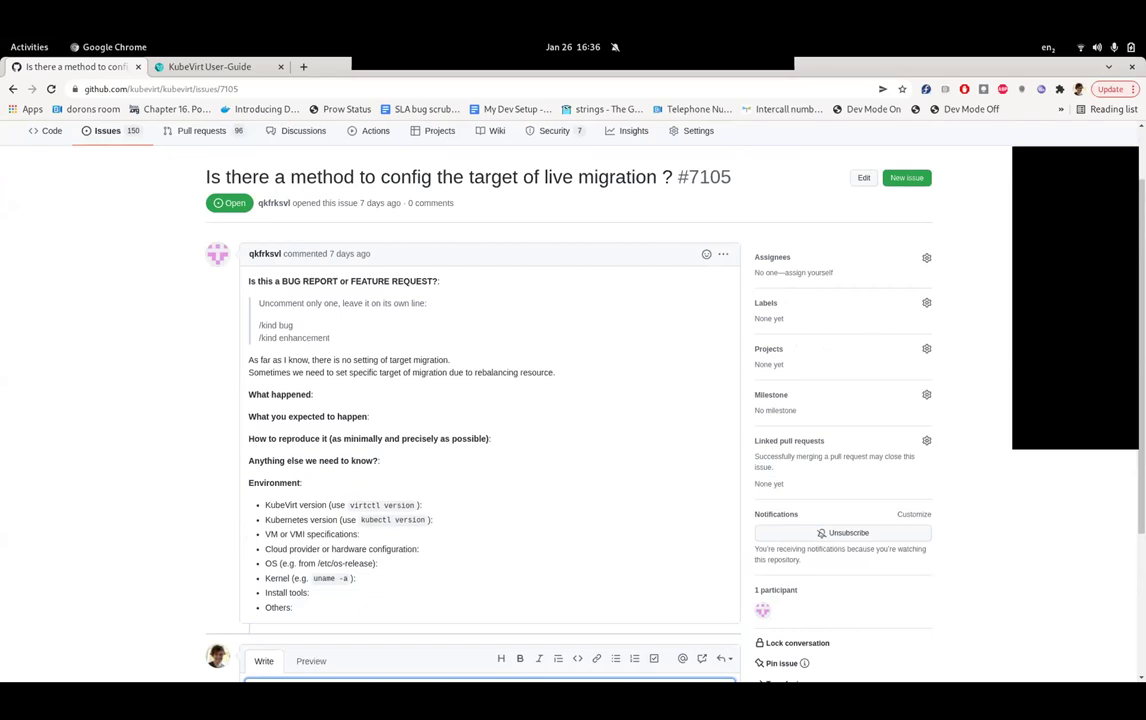
{"action": "scroll", "coordinate": [600, 400], "scroll_direction": "down", "scroll_amount": 2}
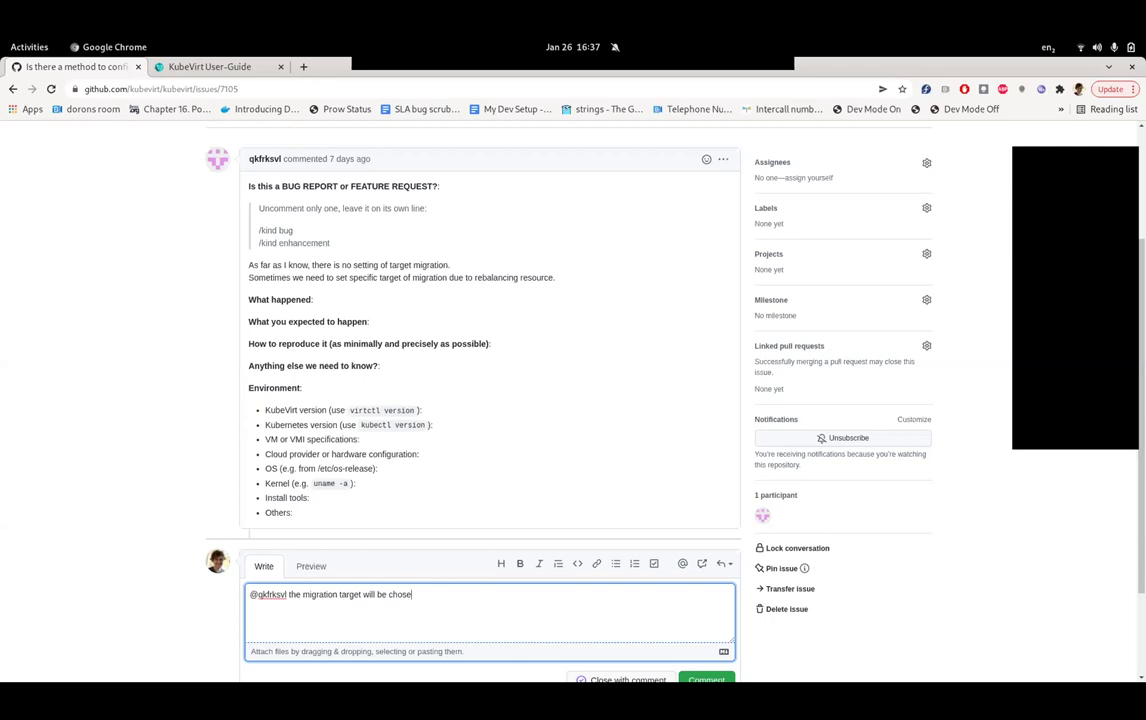
{"action": "scroll", "coordinate": [490, 400], "scroll_direction": "down", "scroll_amount": 2}
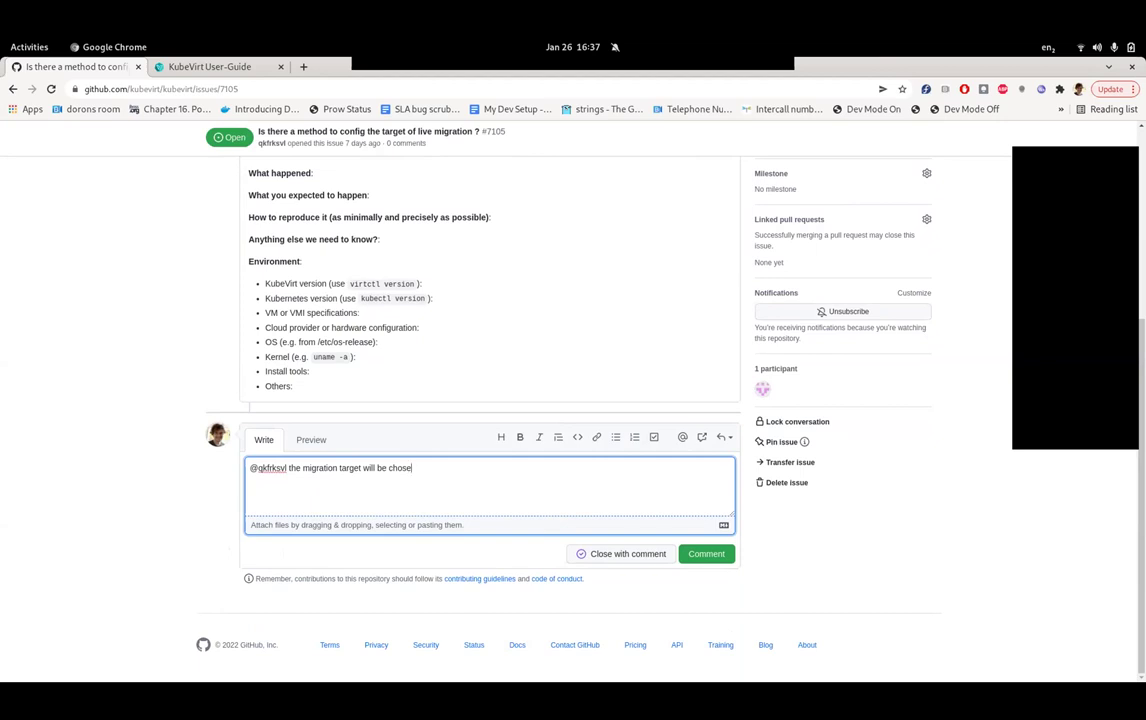
- Explain targets are chosen by VMI node selectors and affinities, sufficient for most relevant use-cases
{"action": "scroll", "coordinate": [573, 400], "scroll_direction": "up", "scroll_amount": 3}
{"action": "scroll", "coordinate": [573, 400], "scroll_direction": "down", "scroll_amount": 3}
{"action": "type", "text": "n based on VMI node selectors, a"}
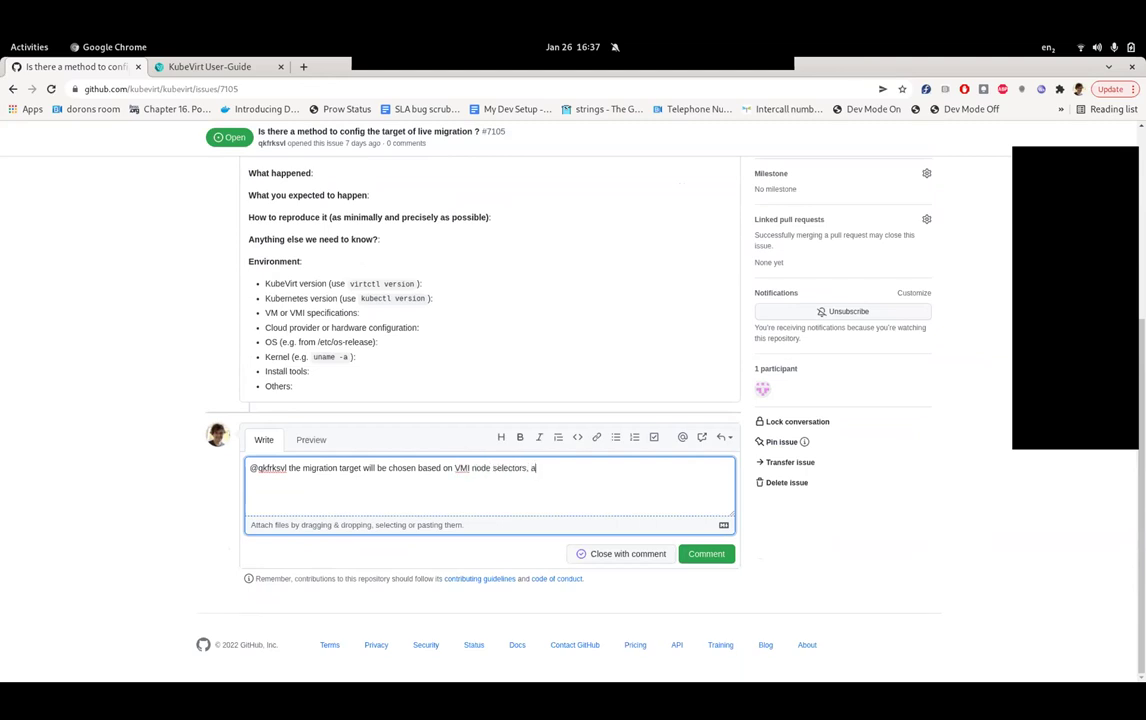
{"action": "type", "text": "ffinities and so forth"}
{"action": "type", "text": ". The a"}
{"action": "key", "text": "BackSpace"}
{"action": "key", "text": "BackSpace"}
{"action": "key", "text": "BackSpace"}
{"action": "key", "text": "BackSpace"}
{"action": "type", "text": "his turene"}
{"action": "key", "text": "BackSpace"}
{"action": "key", "text": "BackSpace"}
{"action": "key", "text": "BackSpace"}
{"action": "type", "text": "ned out to be "}
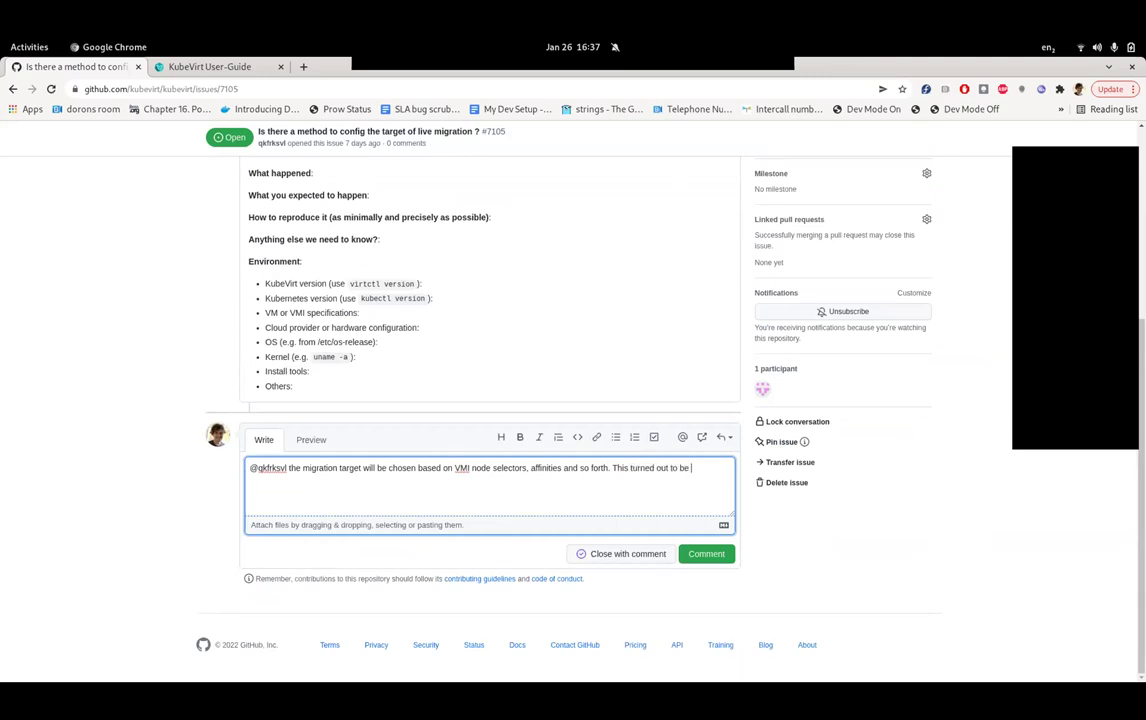
{"action": "type", "text": "sufficient in the past for most irelev"}
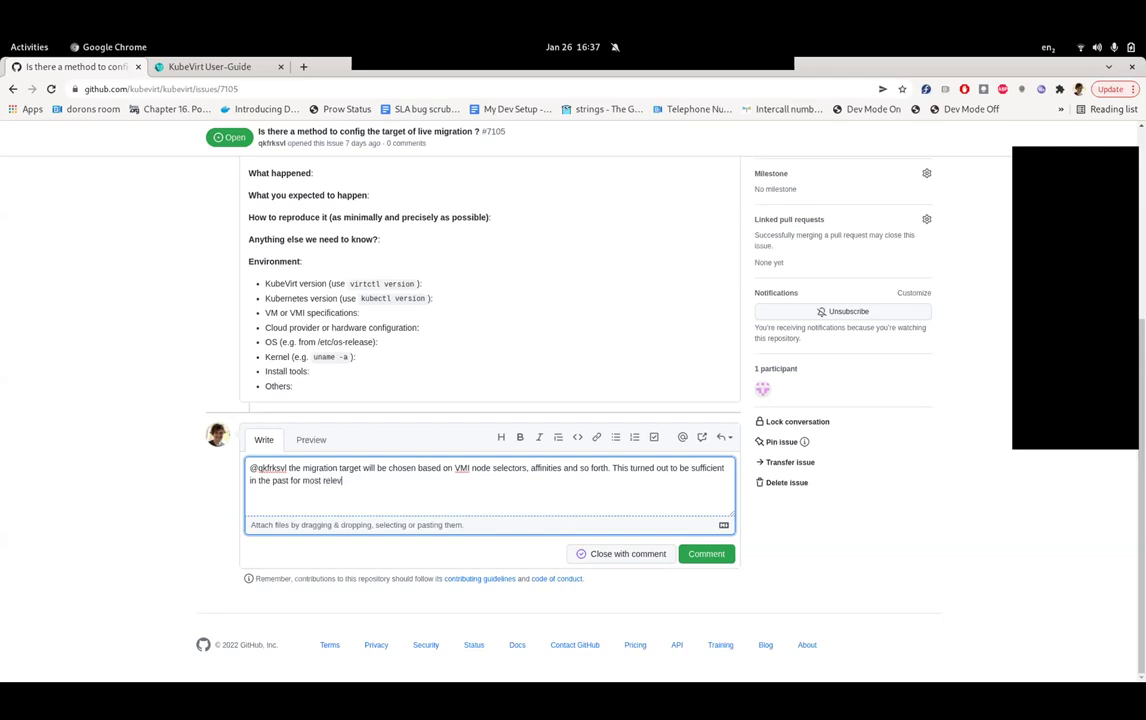
{"action": "type", "text": "ant use-cases. Could you share a little bit about"}
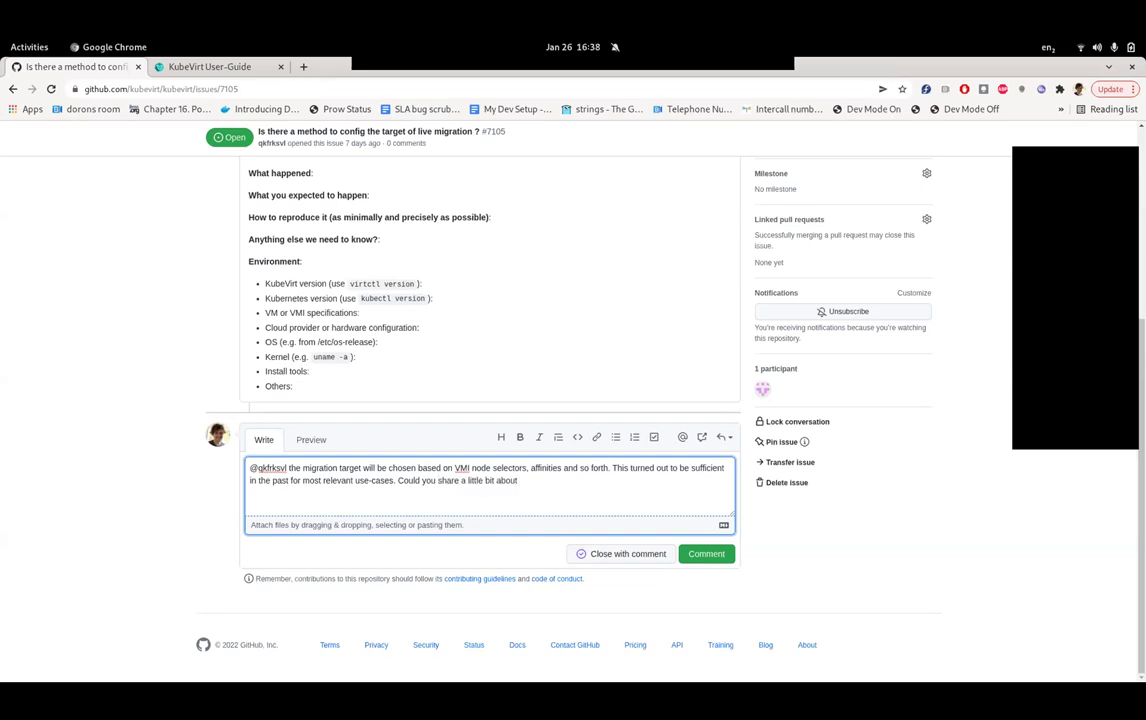
- Ask the reporter what they're trying to achieve, so we can help or reconsider current possibilities
{"action": "key", "text": "BackSpace"}
{"action": "key", "text": "BackSpace"}
{"action": "key", "text": "BackSpace"}
{"action": "key", "text": "BackSpace"}
{"action": "key", "text": "BackSpace"}
{"action": "key", "text": "BackSpace"}
{"action": "key", "text": "BackSpace"}
{"action": "key", "text": "BackSpace"}
{"action": "key", "text": "BackSpace"}
{"action": "key", "text": "BackSpace"}
{"action": "key", "text": "BackSpace"}
{"action": "key", "text": "BackSpace"}
{"action": "key", "text": "BackSpace"}
{"action": "key", "text": "BackSpace"}
{"action": "key", "text": "BackSpace"}
{"action": "key", "text": "BackSpace"}
{"action": "key", "text": "BackSpace"}
{"action": "key", "text": "BackSpace"}
{"action": "key", "text": "BackSpace"}
{"action": "type", "text": "what you are trying to achive? That would help us either gui"}
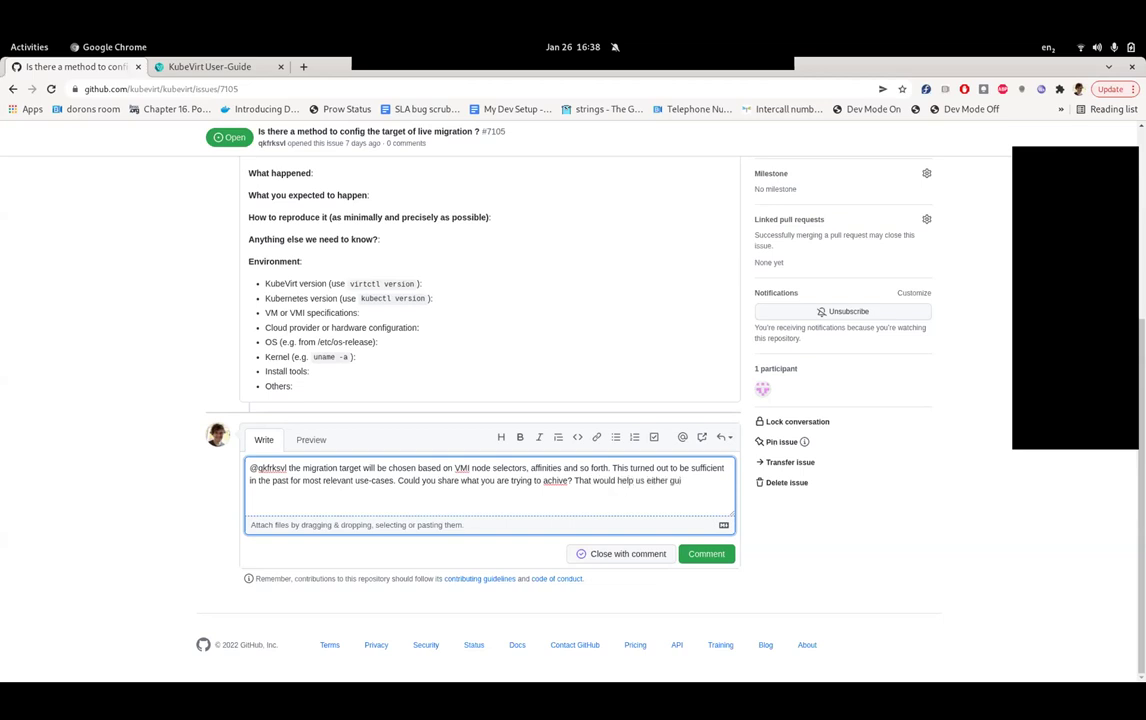
{"action": "key", "text": "BackSpace"}
{"action": "key", "text": "BackSpace"}
{"action": "key", "text": "BackSpace"}
{"action": "type", "text": "s either working on alternative for you, or would p"}
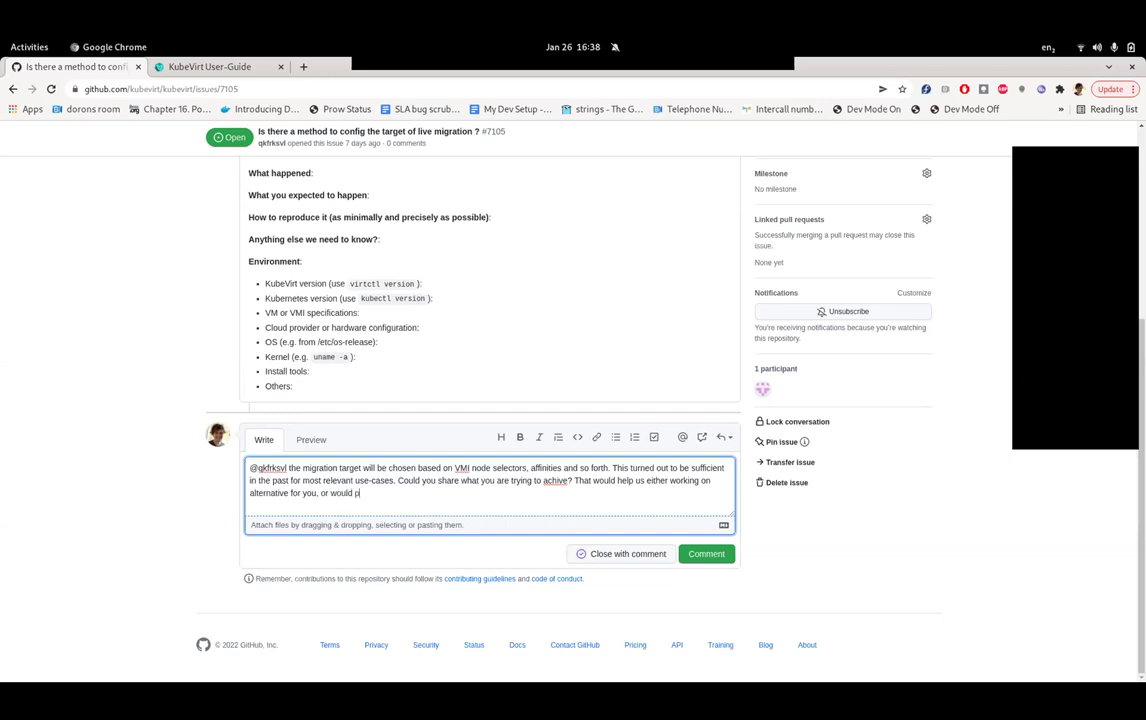
{"action": "type", "text": "rovide a use-case which may"}
{"action": "type", "text": "make us recond"}
{"action": "key", "text": "BackSpace"}
{"action": "type", "text": "sider"}
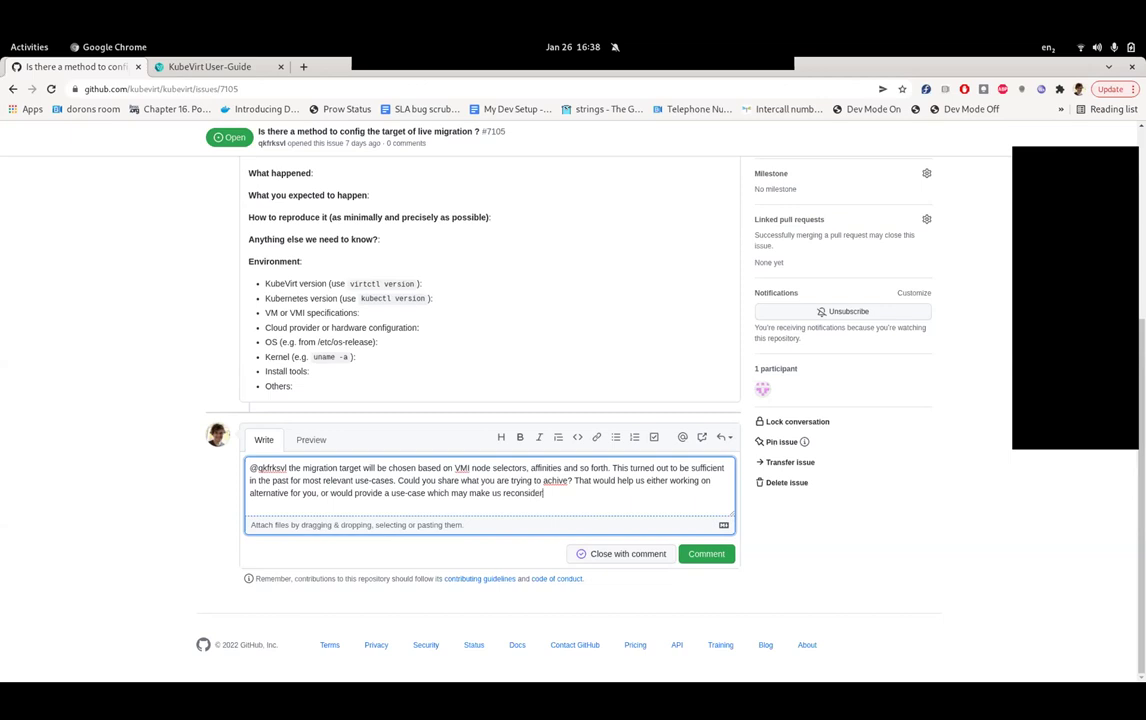
{"action": "type", "text": "ing our current possibilities."}
{"action": "key", "text": "Return"}
{"action": "key", "text": "Return"}
- Add '/triage needs-information' and correct 'achive' to 'achieve'
{"action": "type", "text": "/trai"}
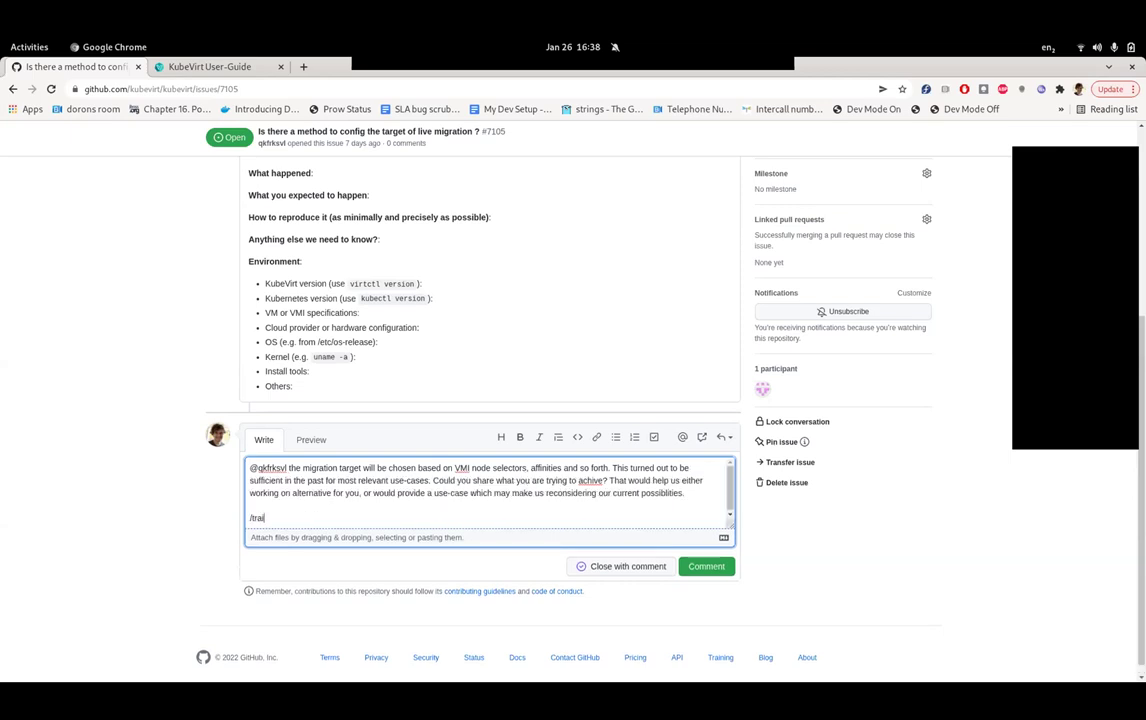
{"action": "key", "text": "BackSpace"}
{"action": "type", "text": "iage needs-information"}
{"action": "scroll", "coordinate": [573, 400], "scroll_direction": "up", "scroll_amount": 4}
{"action": "scroll", "coordinate": [573, 400], "scroll_direction": "down", "scroll_amount": 3}
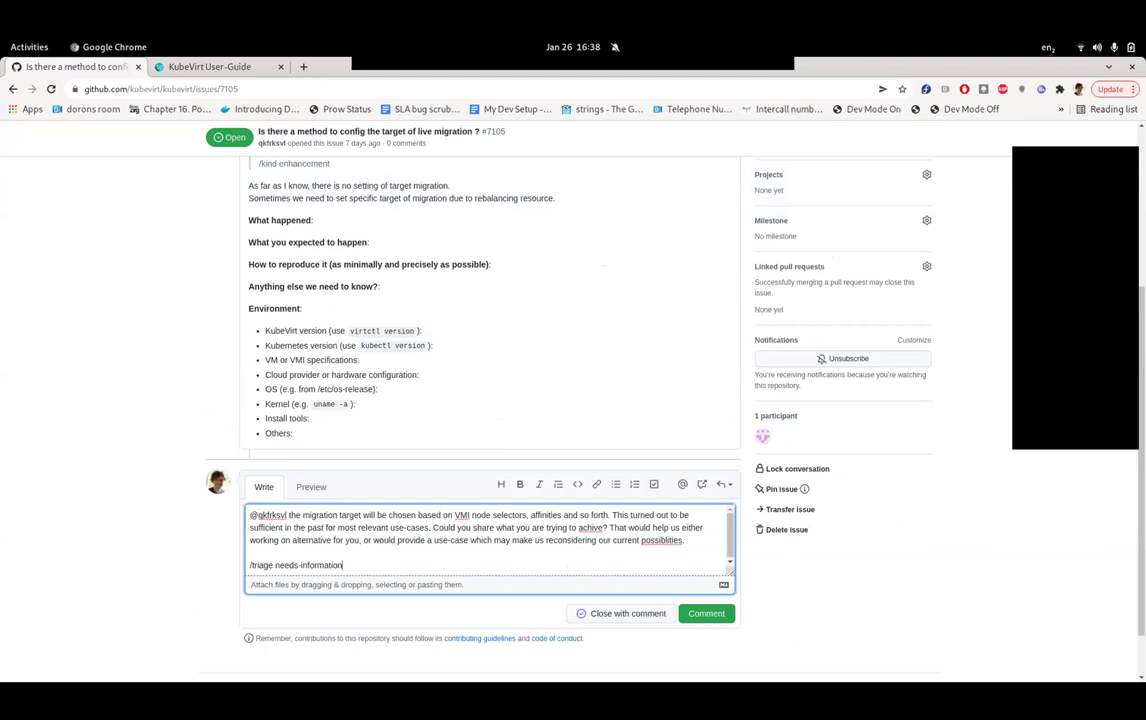
{"action": "right_click", "coordinate": [590, 527]}
{"action": "left_click", "coordinate": [620, 352]}
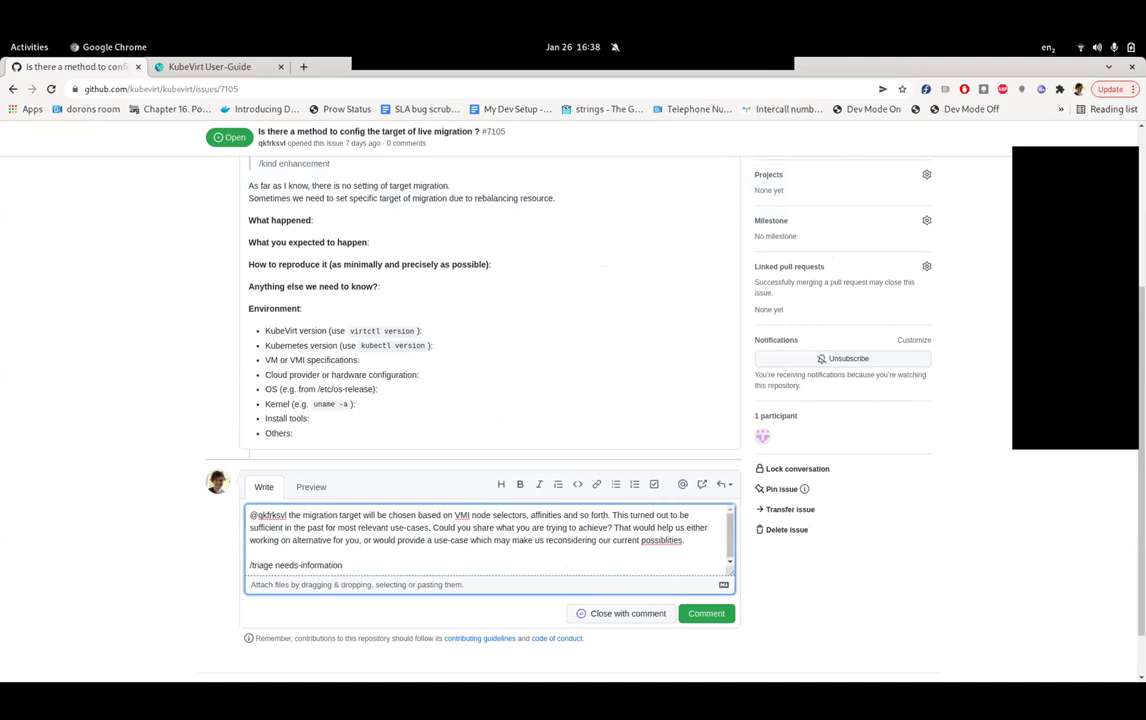
- Reword to 'working with you on a solution based on implemented flows', fix 'possibilities', and post
{"action": "left_click", "coordinate": [360, 540]}
{"action": "key", "text": "BackSpace"}
{"action": "key", "text": "BackSpace"}
{"action": "key", "text": "BackSpace"}
{"action": "key", "text": "BackSpace"}
{"action": "key", "text": "BackSpace"}
{"action": "key", "text": "BackSpace"}
{"action": "key", "text": "BackSpace"}
{"action": "key", "text": "BackSpace"}
{"action": "key", "text": "BackSpace"}
{"action": "key", "text": "BackSpace"}
{"action": "key", "text": "BackSpace"}
{"action": "key", "text": "BackSpace"}
{"action": "key", "text": "BackSpace"}
{"action": "key", "text": "BackSpace"}
{"action": "key", "text": "BackSpace"}
{"action": "key", "text": "BackSpace"}
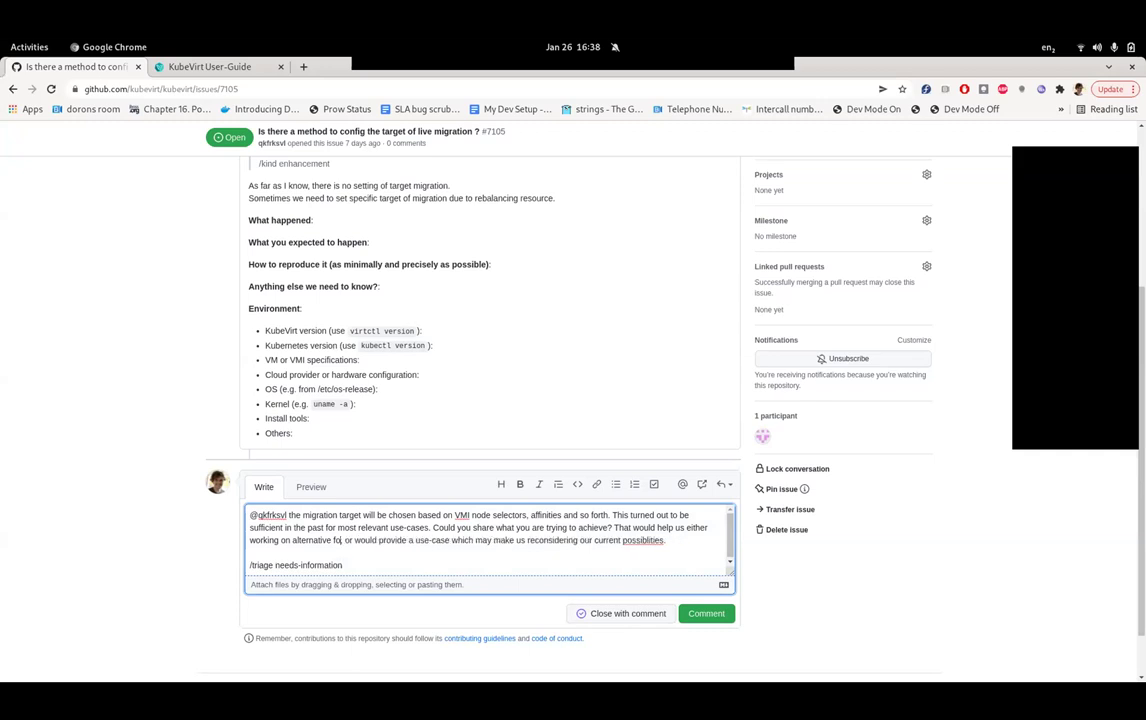
{"action": "key", "text": "BackSpace"}
{"action": "key", "text": "BackSpace"}
{"action": "key", "text": "BackSpace"}
{"action": "key", "text": "BackSpace"}
{"action": "key", "text": "BackSpace"}
{"action": "type", "text": "with you"}
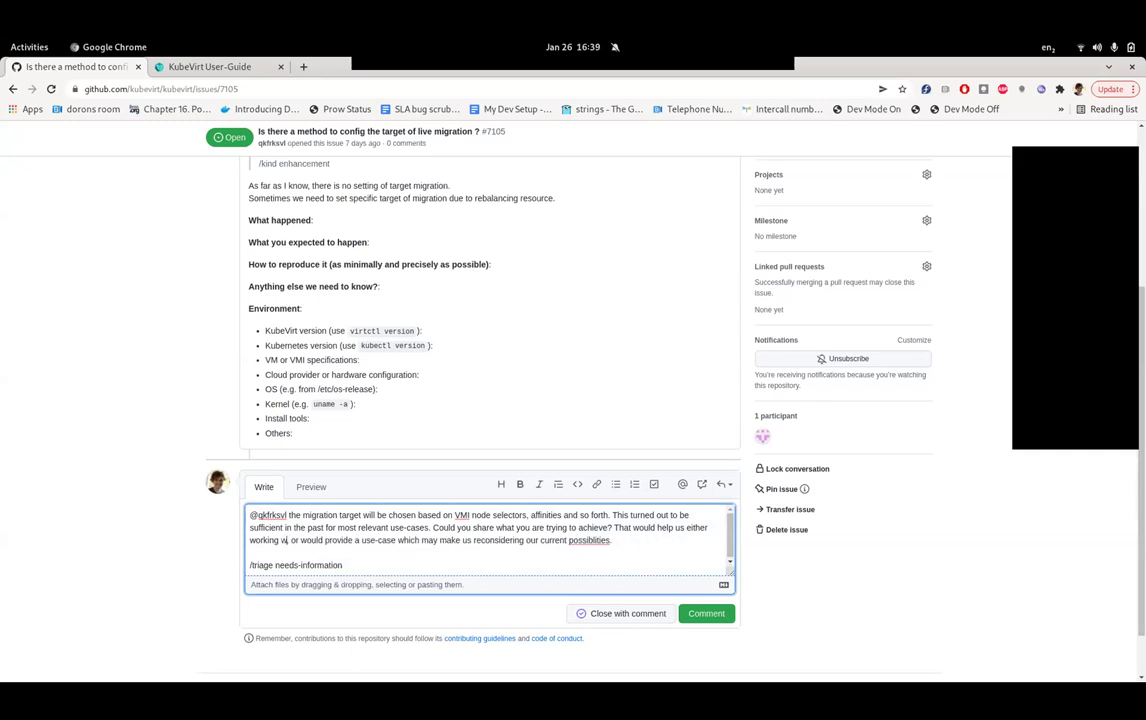
{"action": "type", "text": " on"}
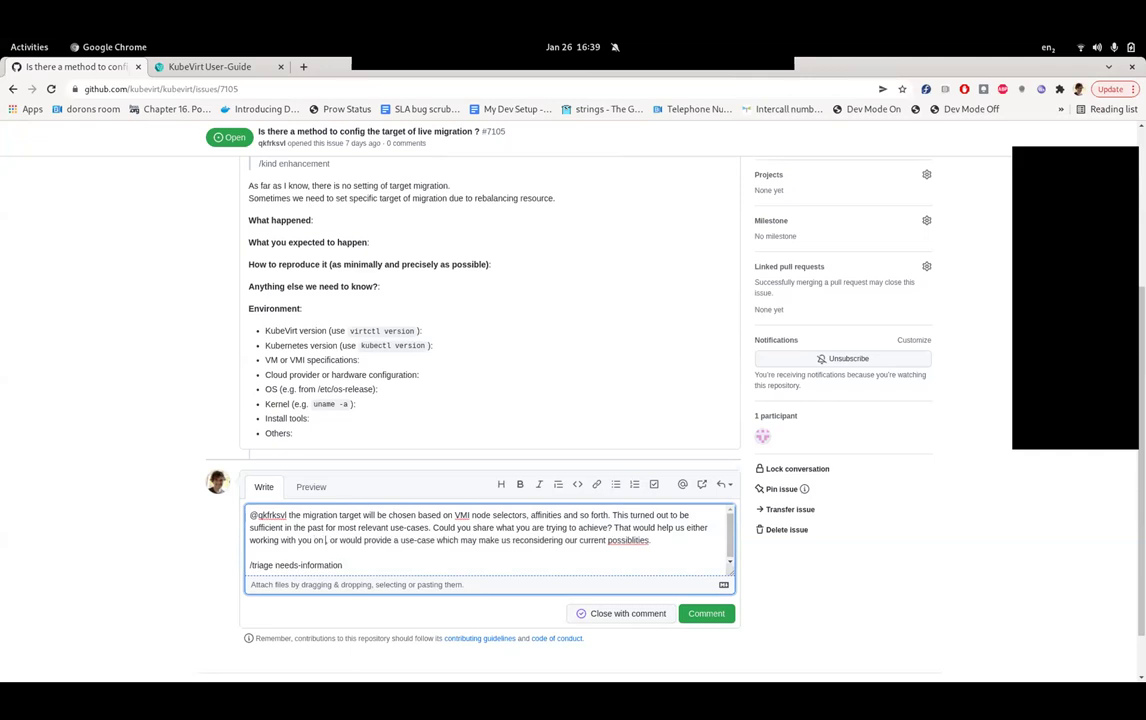
{"action": "type", "text": " a solution b"}
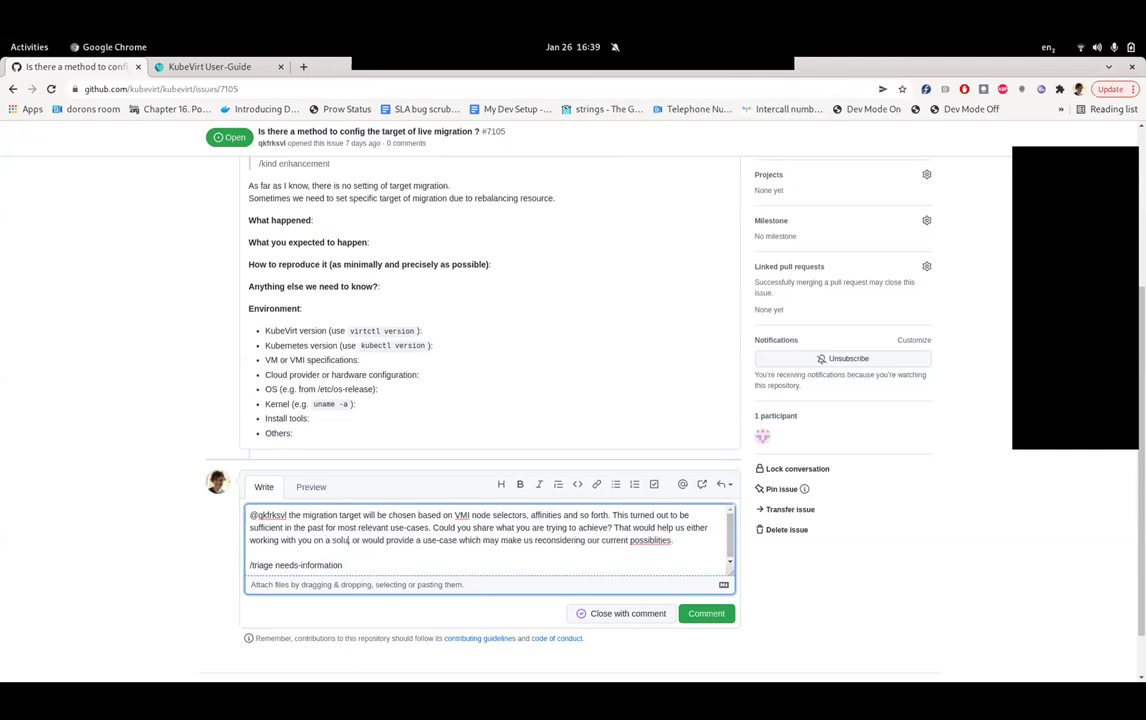
{"action": "type", "text": "ased on impleme"}
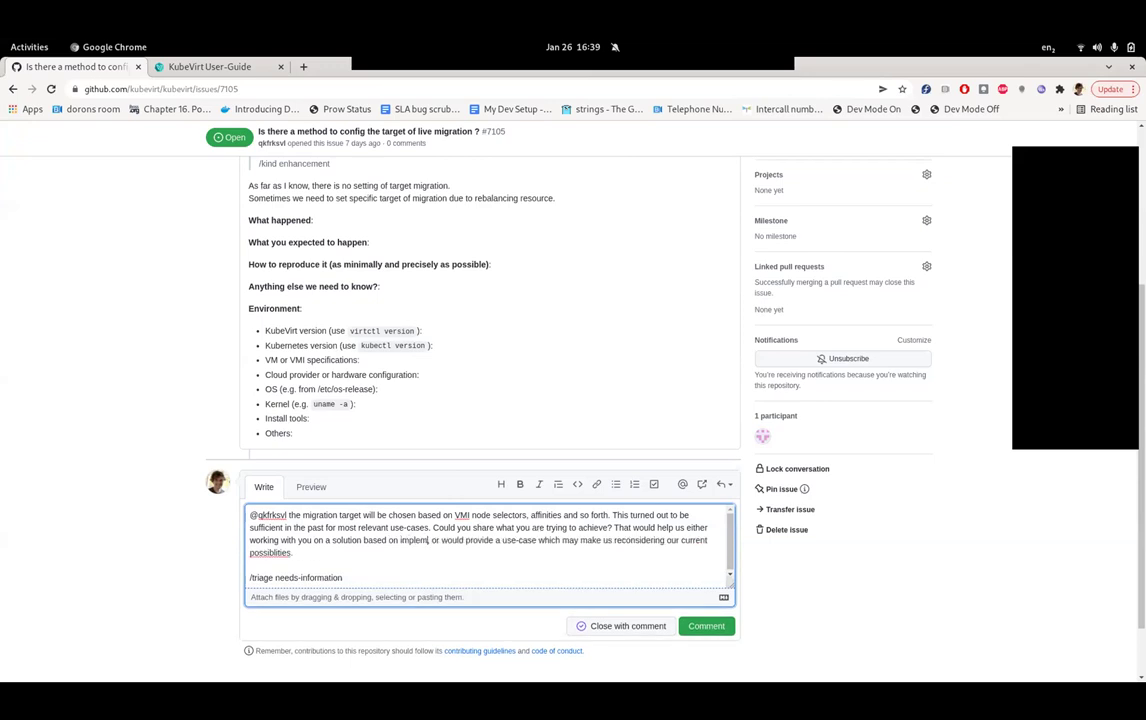
{"action": "type", "text": "nted flows"}
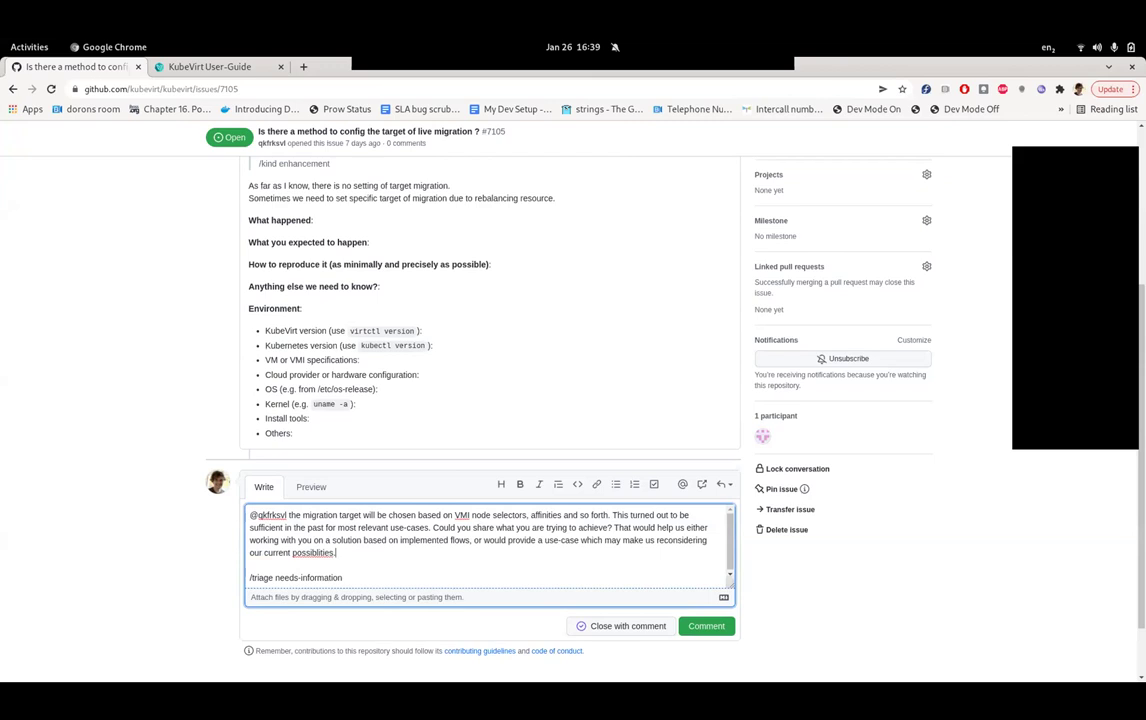
{"action": "right_click", "coordinate": [305, 552]}
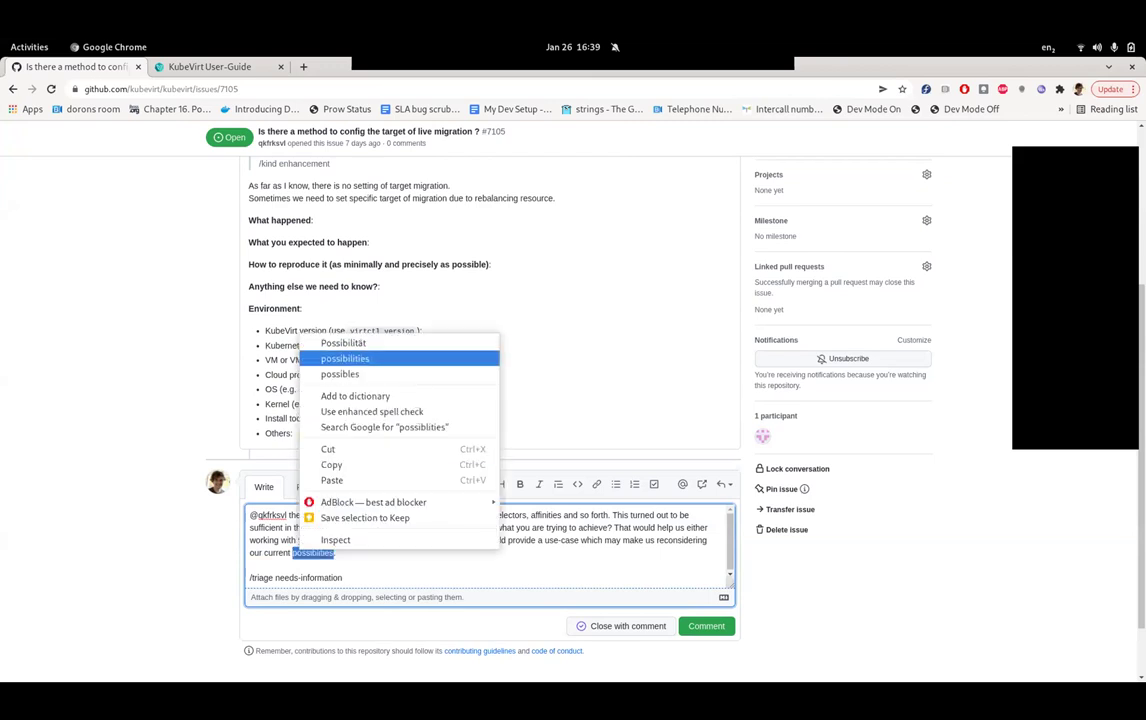
{"action": "left_click", "coordinate": [330, 336]}
{"action": "key", "text": "ctrl+Return"}
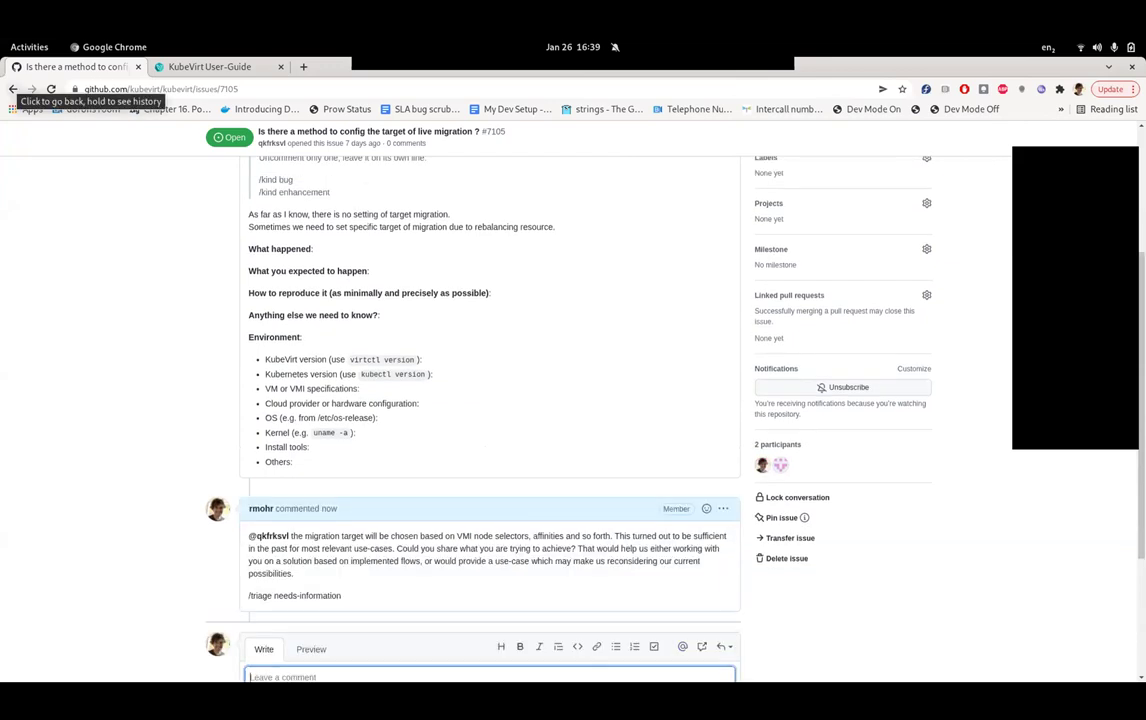
- Glance through issue #7101's comments about scaling virt-api, then return to the issues list
{"action": "left_click", "coordinate": [13, 89]}
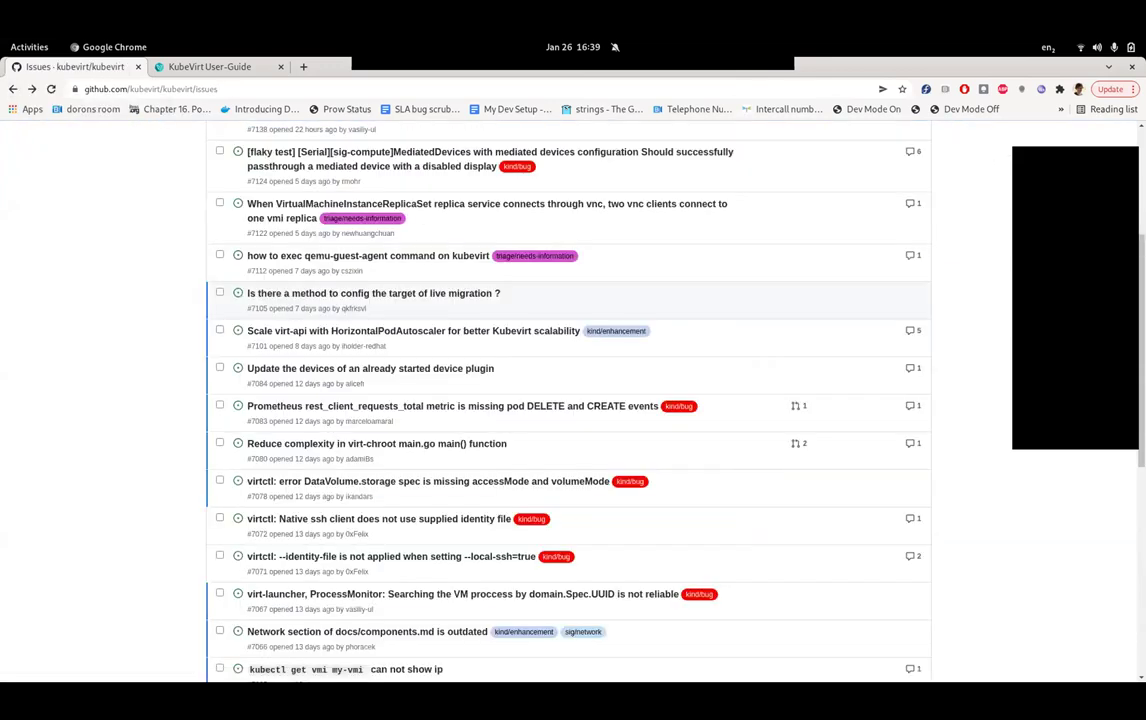
{"action": "scroll", "coordinate": [568, 400], "scroll_direction": "up", "scroll_amount": 1}
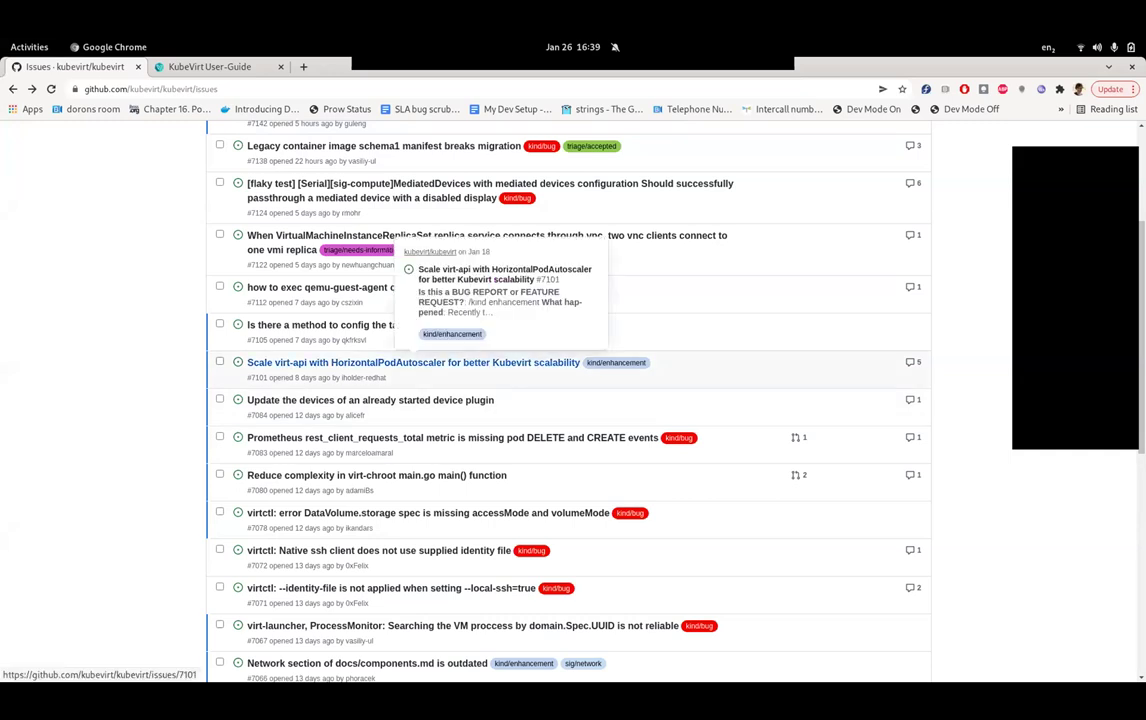
{"action": "left_click", "coordinate": [450, 362]}
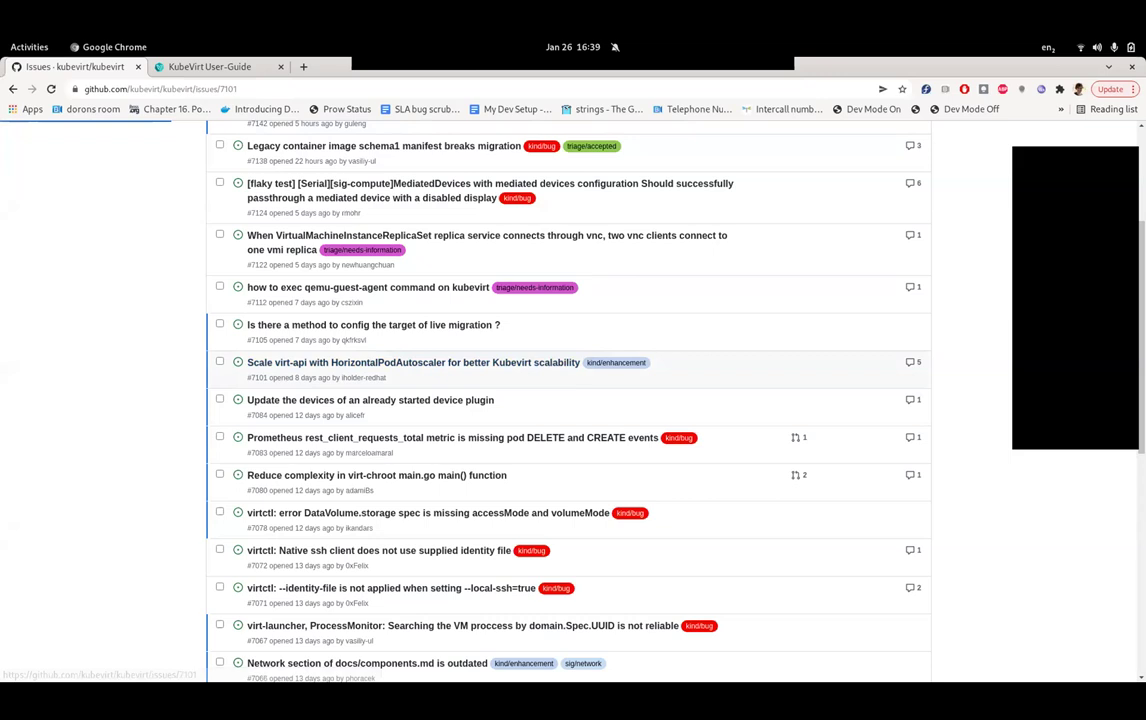
{"action": "scroll", "coordinate": [470, 400], "scroll_direction": "down", "scroll_amount": 15}
{"action": "scroll", "coordinate": [490, 400], "scroll_direction": "down", "scroll_amount": 4}
{"action": "scroll", "coordinate": [490, 400], "scroll_direction": "up", "scroll_amount": 3}
{"action": "scroll", "coordinate": [490, 400], "scroll_direction": "up", "scroll_amount": 5}
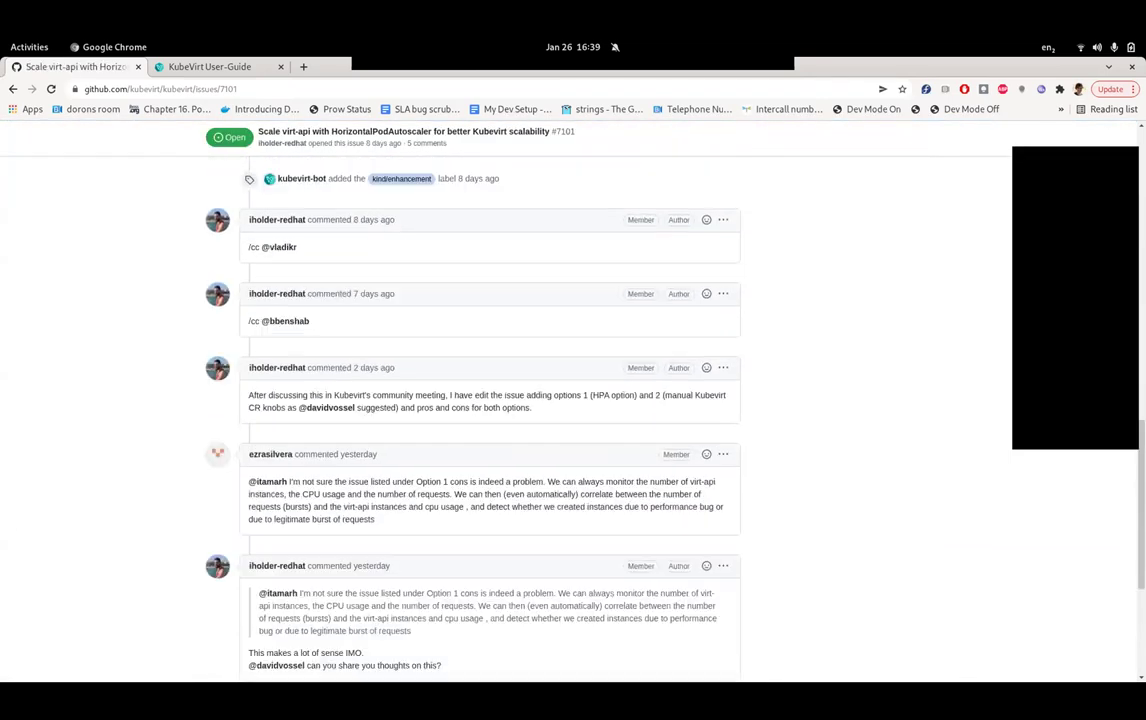
{"action": "key", "text": "alt+Left"}
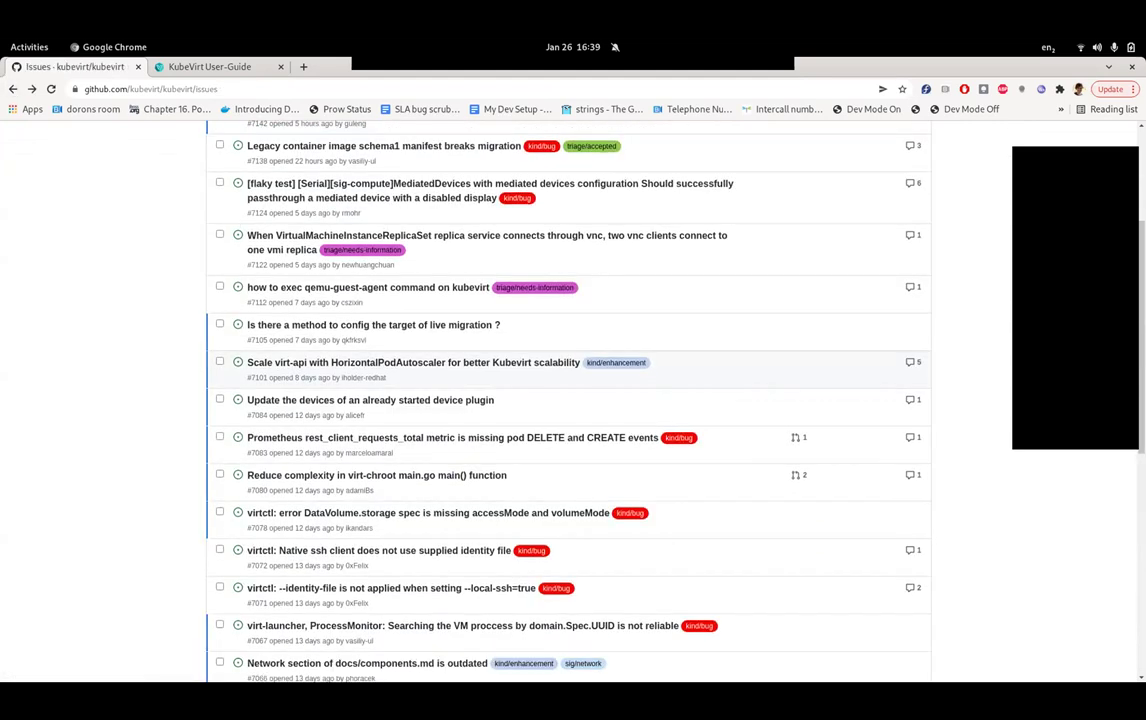
{"action": "scroll", "coordinate": [400, 340], "scroll_direction": "down", "scroll_amount": 2}
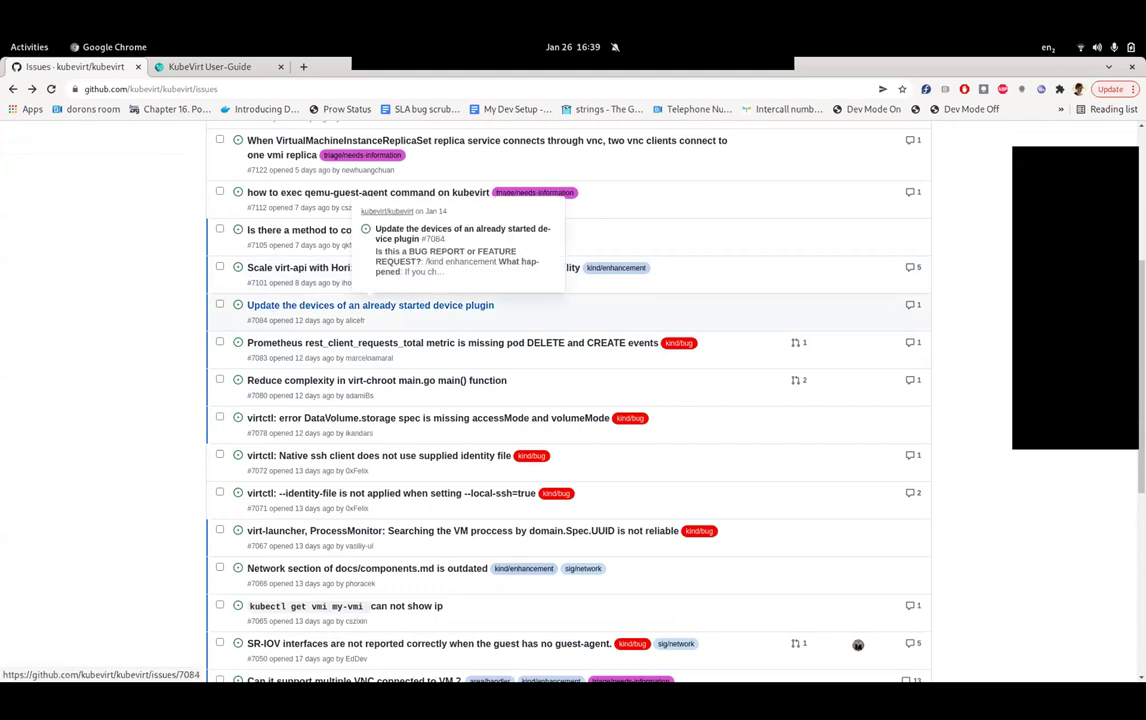
- Open issue #7084 about device plugin updates and read through it
{"action": "left_click", "coordinate": [370, 305]}
{"action": "scroll", "coordinate": [500, 400], "scroll_direction": "down", "scroll_amount": 3}
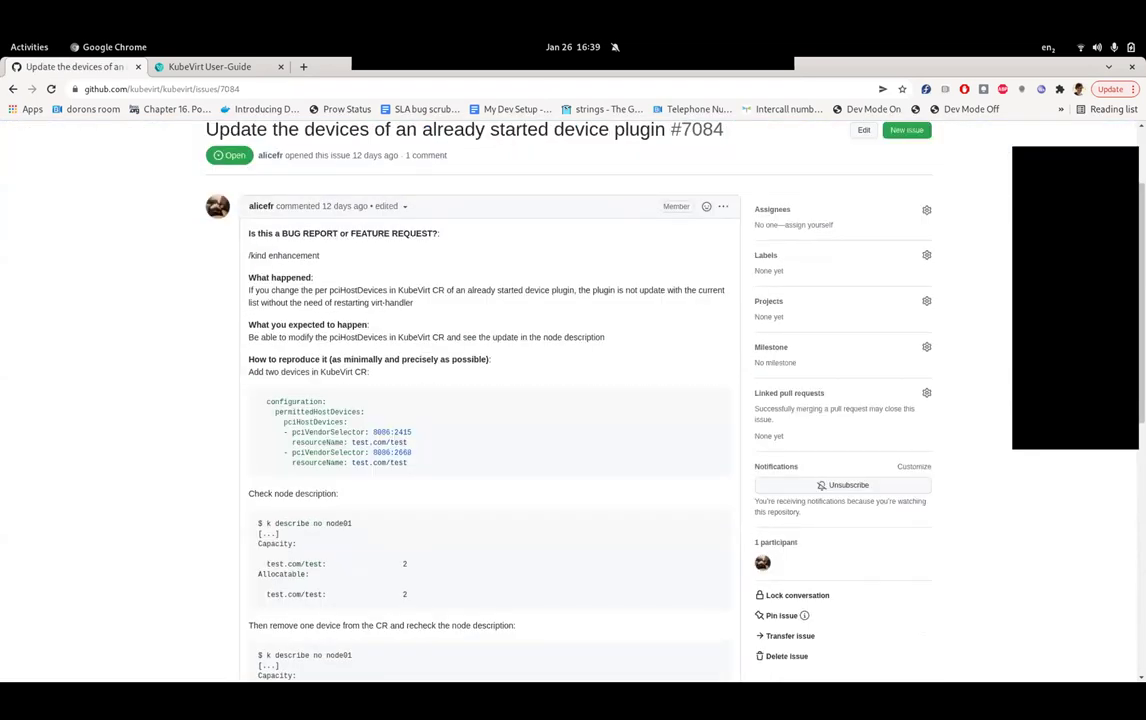
{"action": "scroll", "coordinate": [490, 400], "scroll_direction": "down", "scroll_amount": 12}
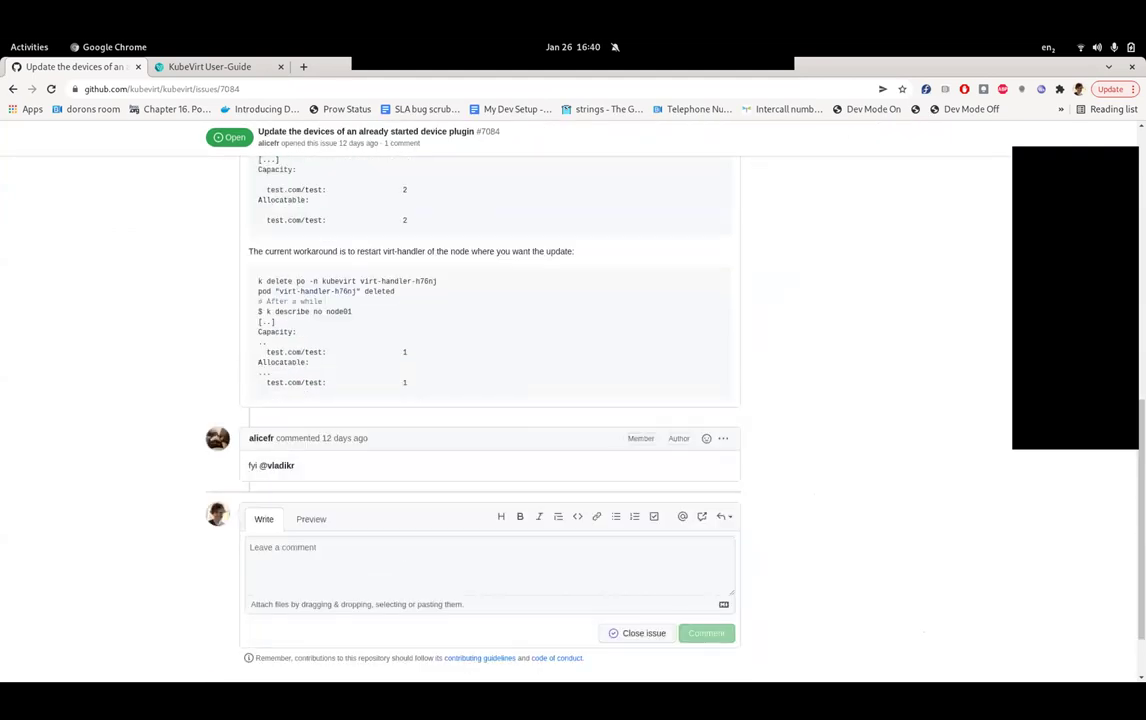
{"action": "scroll", "coordinate": [490, 400], "scroll_direction": "up", "scroll_amount": 8}
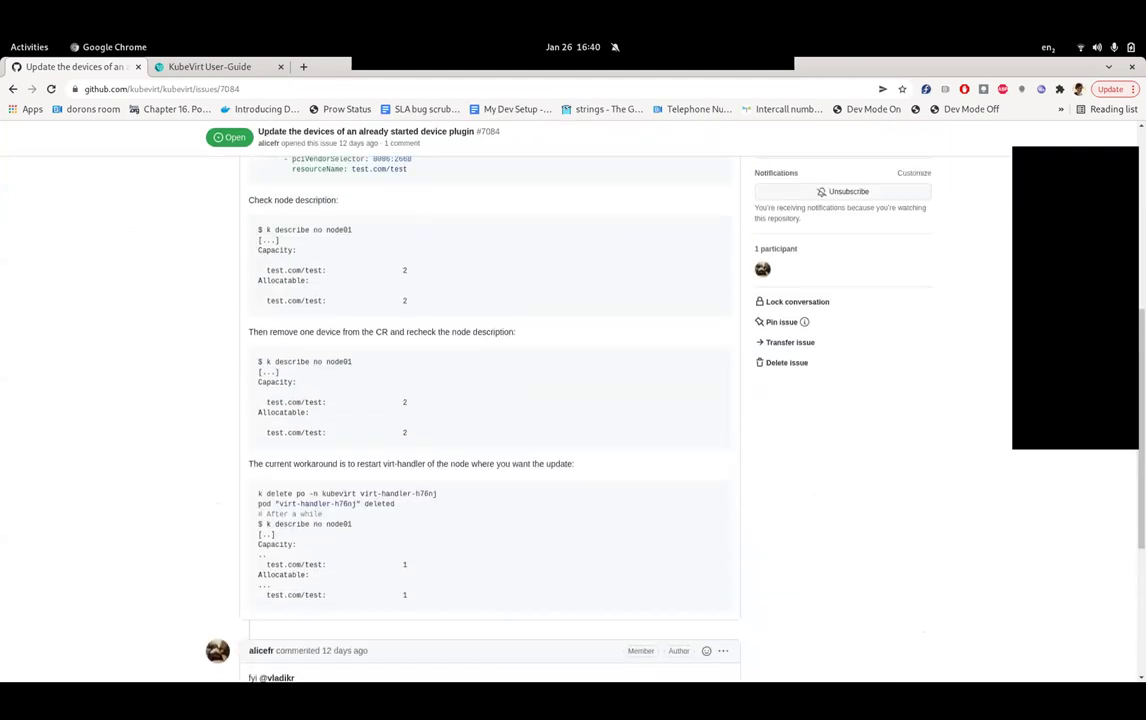
{"action": "scroll", "coordinate": [490, 400], "scroll_direction": "down", "scroll_amount": 10}
- Write a '/assign' comment mentioning the contributor to take the issue
{"action": "left_click", "coordinate": [250, 468]}
{"action": "type", "text": "@vla"}
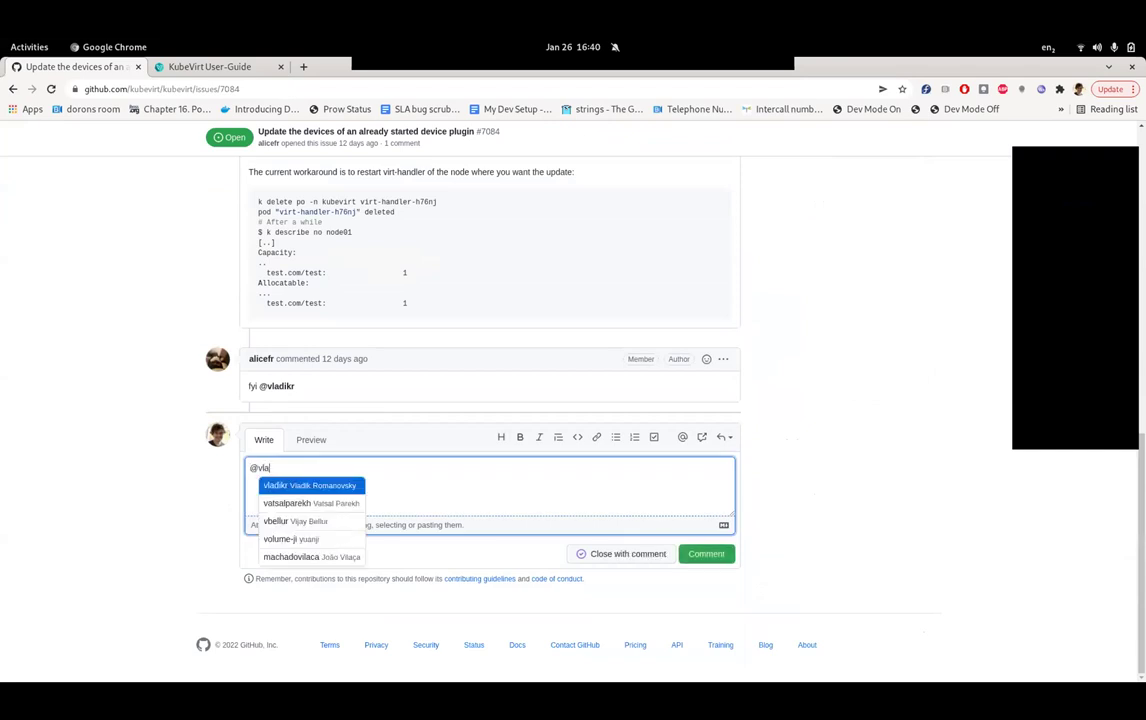
{"action": "key", "text": "Return"}
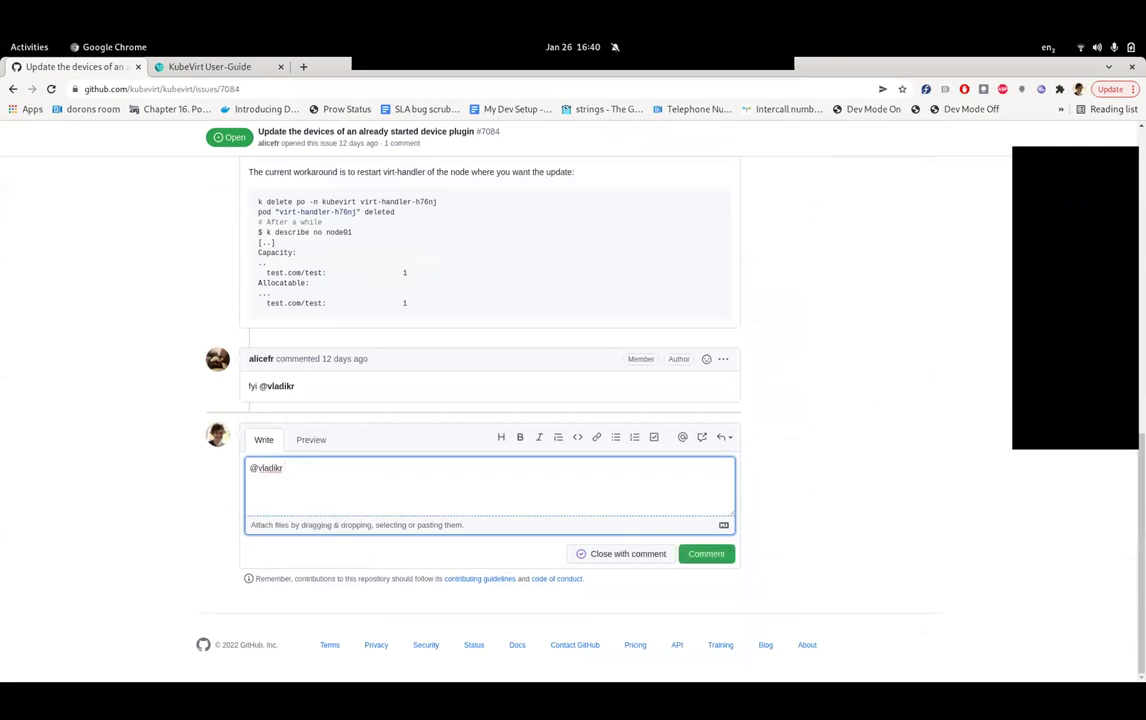
{"action": "scroll", "coordinate": [490, 400], "scroll_direction": "up", "scroll_amount": 15}
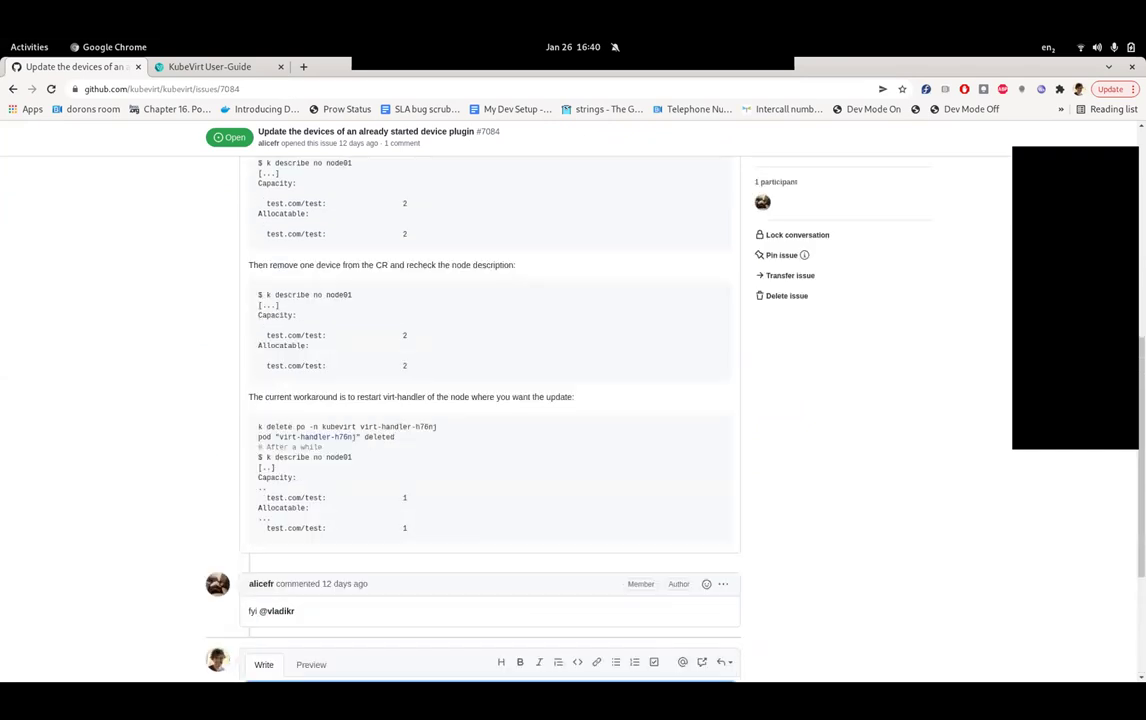
{"action": "scroll", "coordinate": [490, 400], "scroll_direction": "down", "scroll_amount": 5}
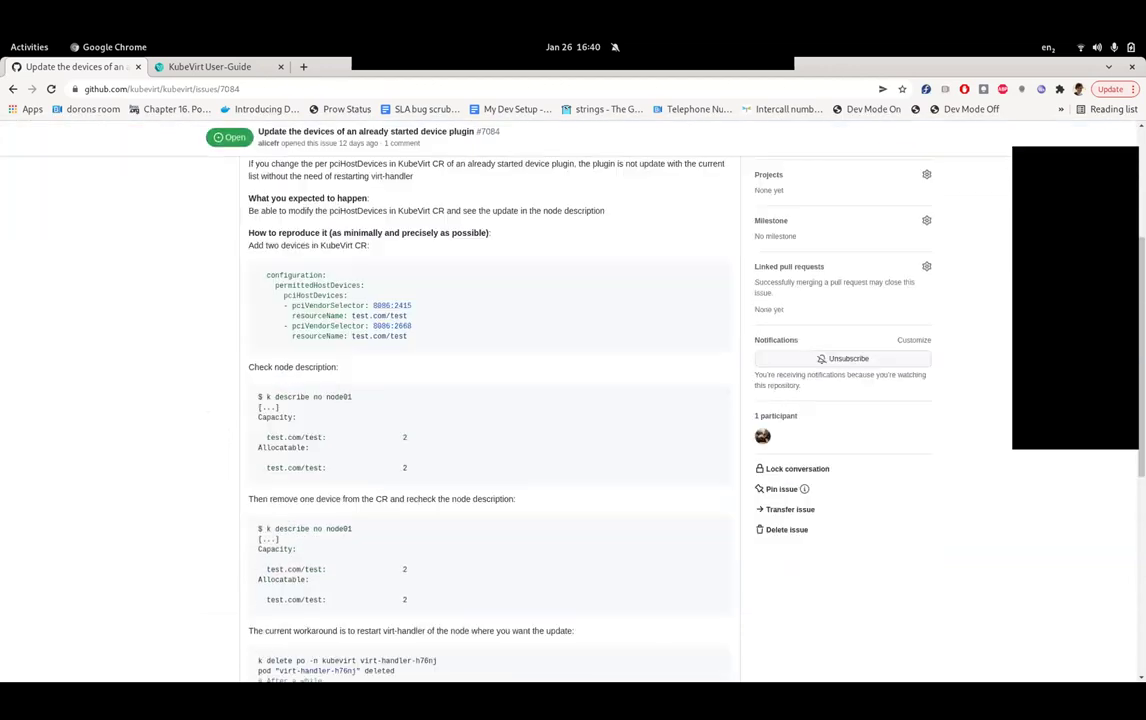
{"action": "scroll", "coordinate": [490, 400], "scroll_direction": "up", "scroll_amount": 3}
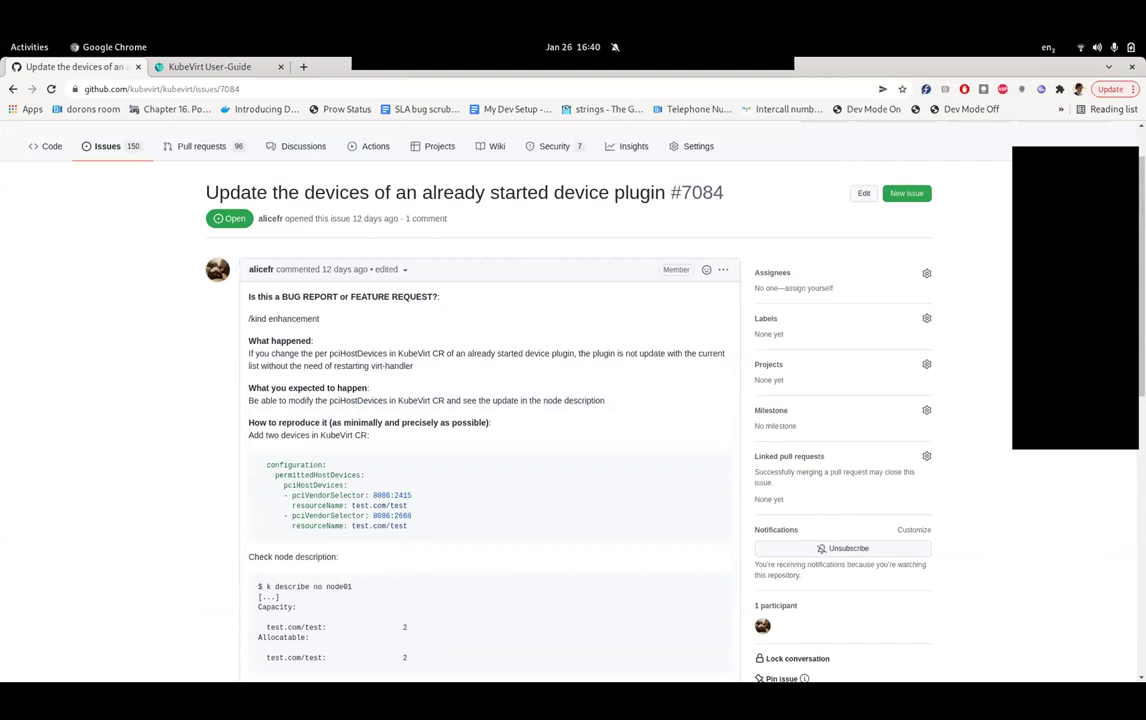
{"action": "scroll", "coordinate": [490, 400], "scroll_direction": "down", "scroll_amount": 8}
{"action": "key", "text": "ctrl+a"}
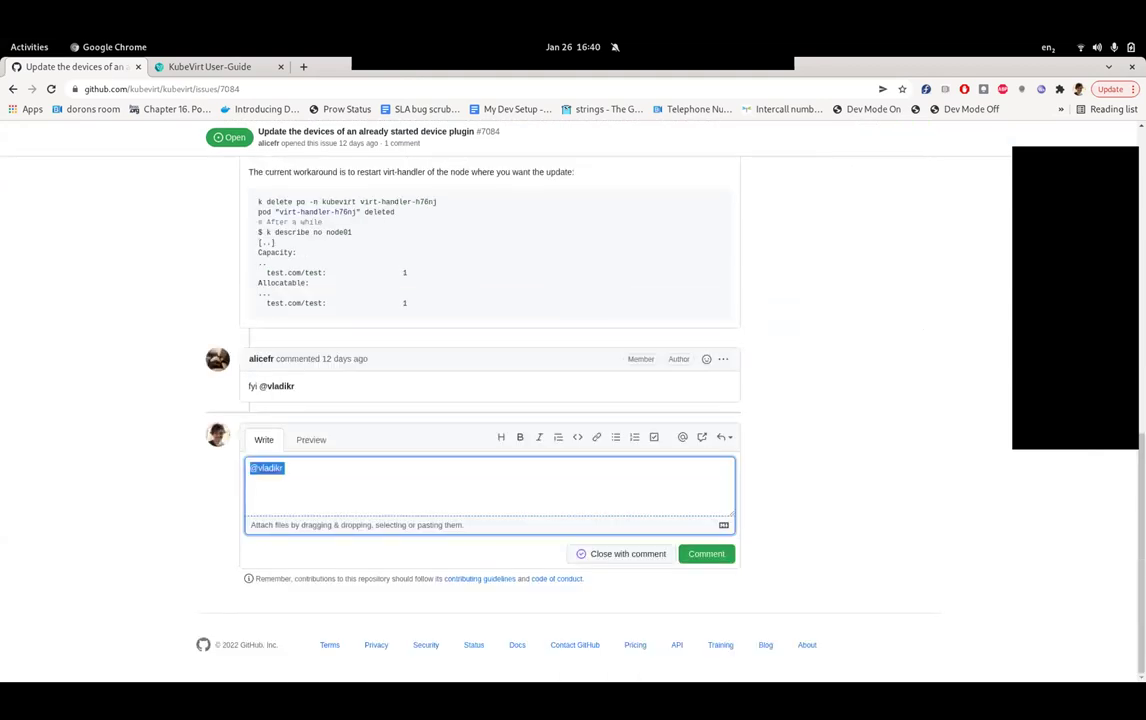
{"action": "type", "text": "/assign @vl"}
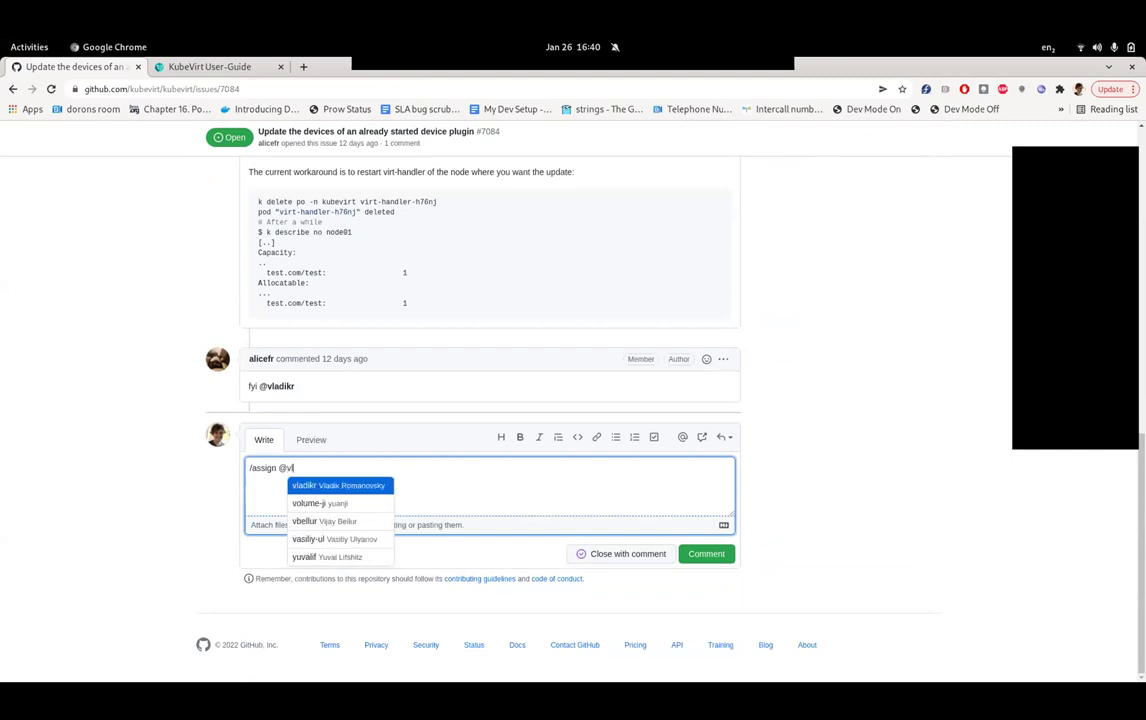
{"action": "key", "text": "Return"}
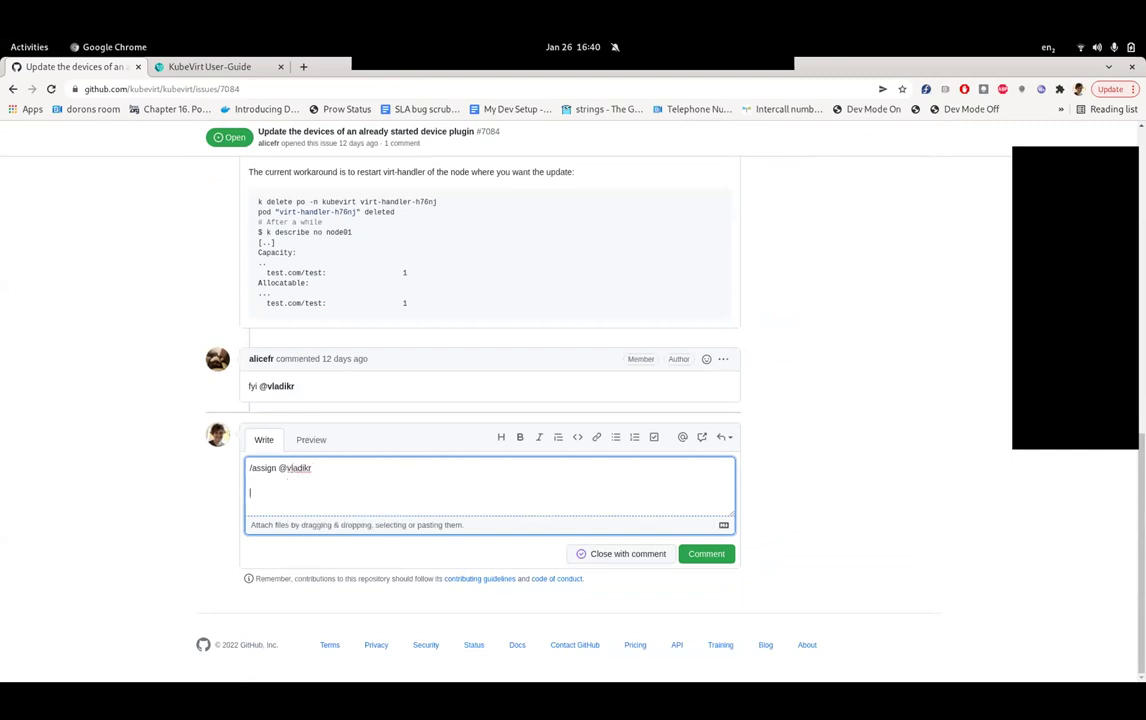
- Add 'I think you had thoughts on this already. Could you provide some context?', post, and return to Issues
{"action": "type", "text": "I think you had thogghts on this alread"}
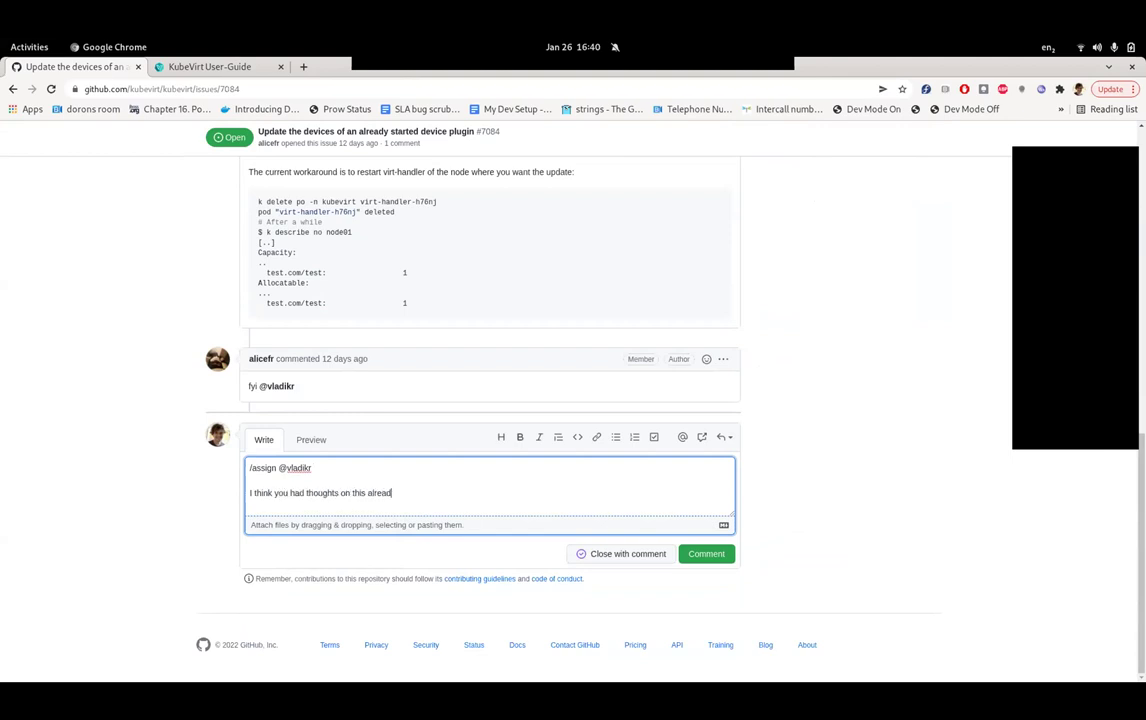
{"action": "type", "text": "y. Could you provide some context?"}
{"action": "key", "text": "ctrl+Return"}
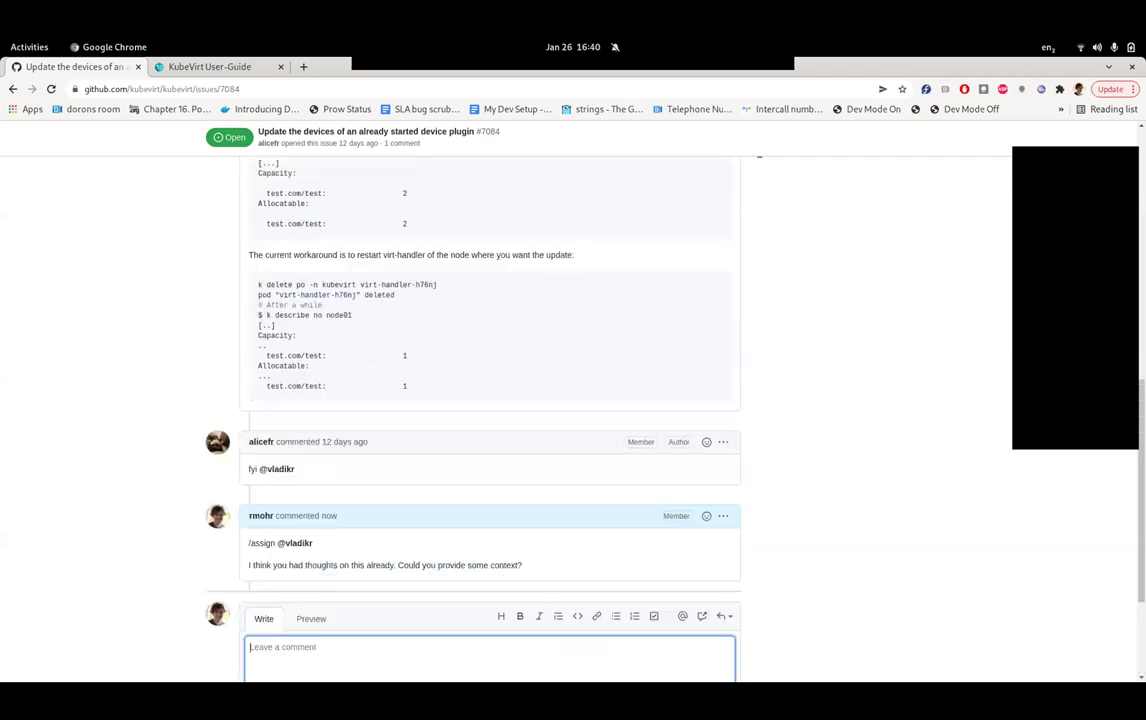
{"action": "scroll", "coordinate": [573, 400], "scroll_direction": "up", "scroll_amount": 10}
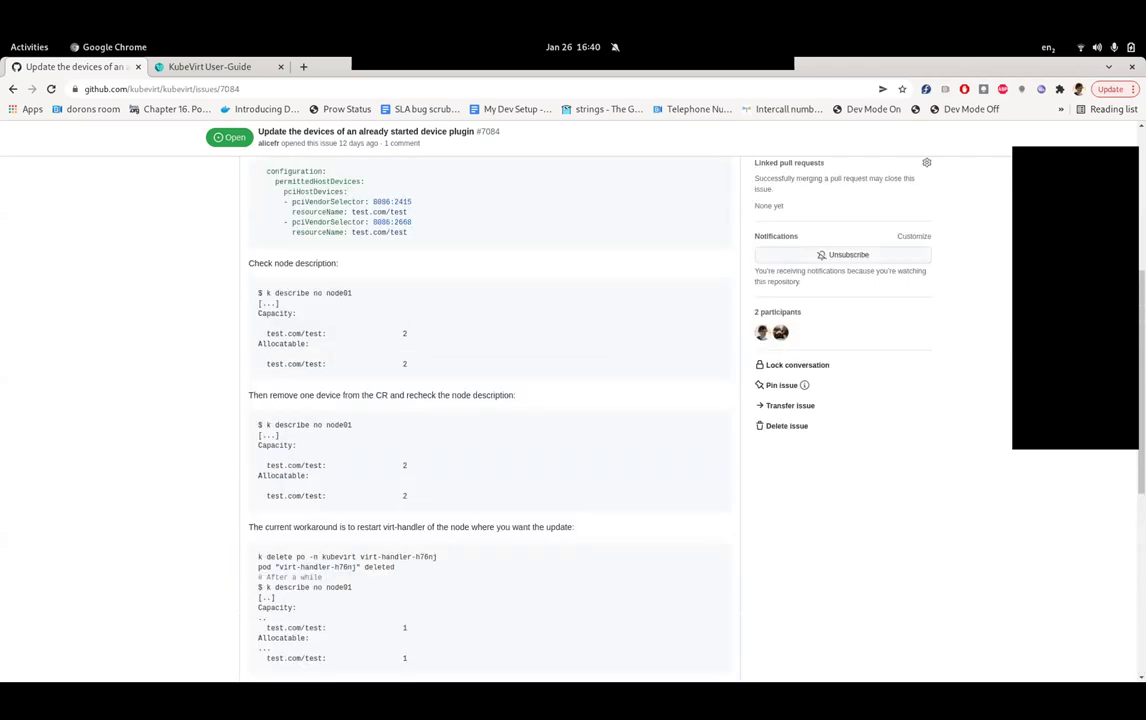
{"action": "key", "text": "alt+Left"}
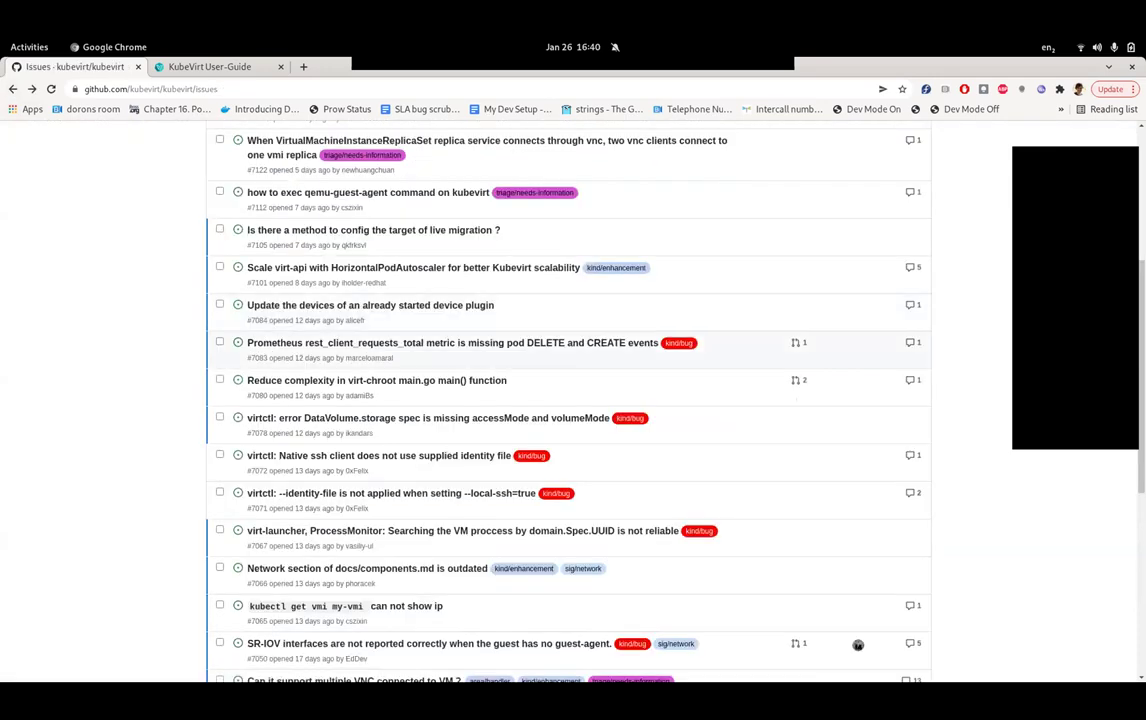
- Open issue #7083 about the Prometheus metric and read through its discussion
{"action": "mouse_move", "coordinate": [462, 343]}
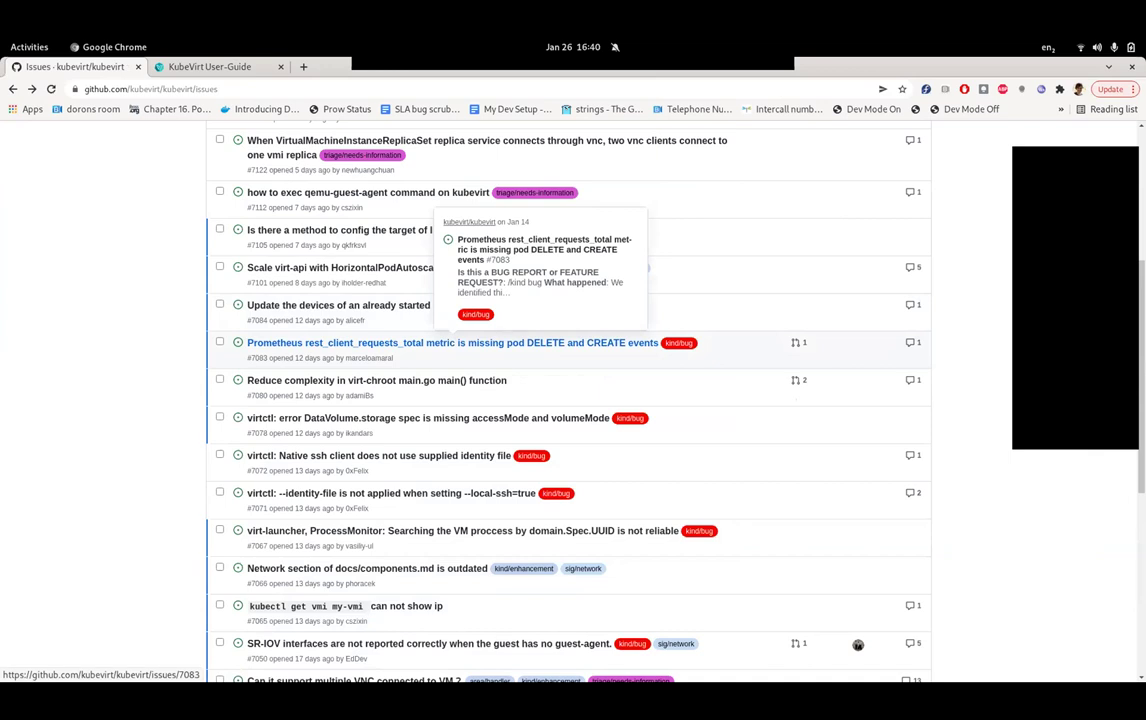
{"action": "left_click", "coordinate": [462, 343]}
{"action": "scroll", "coordinate": [480, 400], "scroll_direction": "down", "scroll_amount": 5}
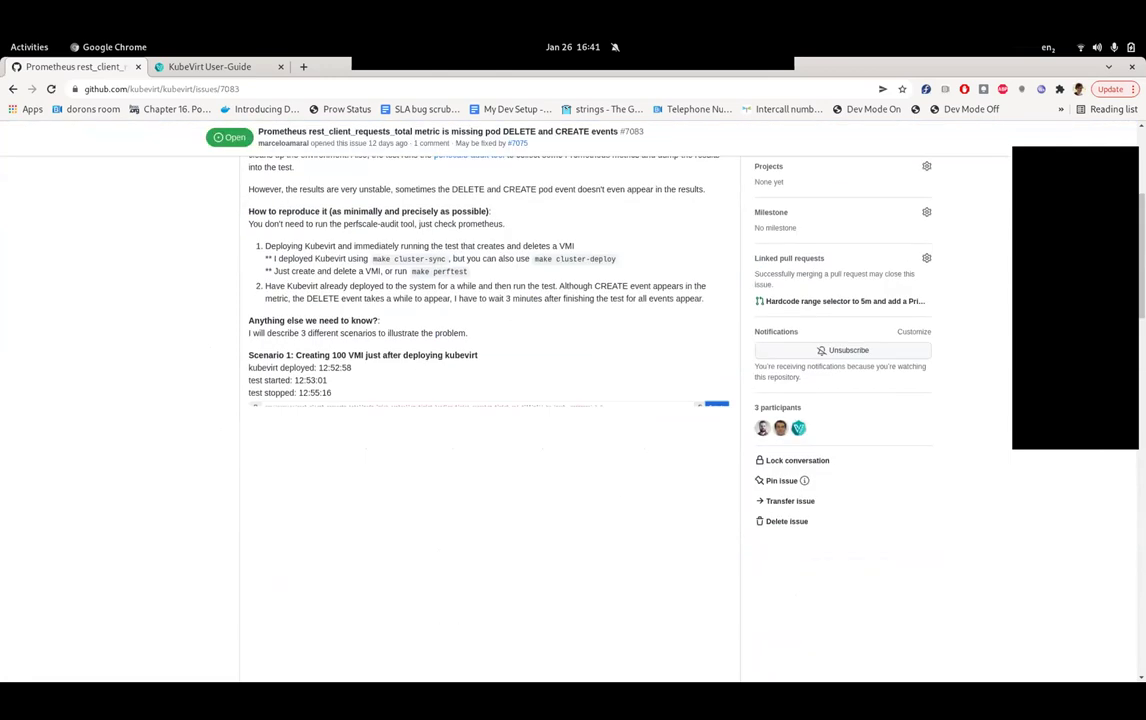
{"action": "scroll", "coordinate": [480, 400], "scroll_direction": "down", "scroll_amount": 15}
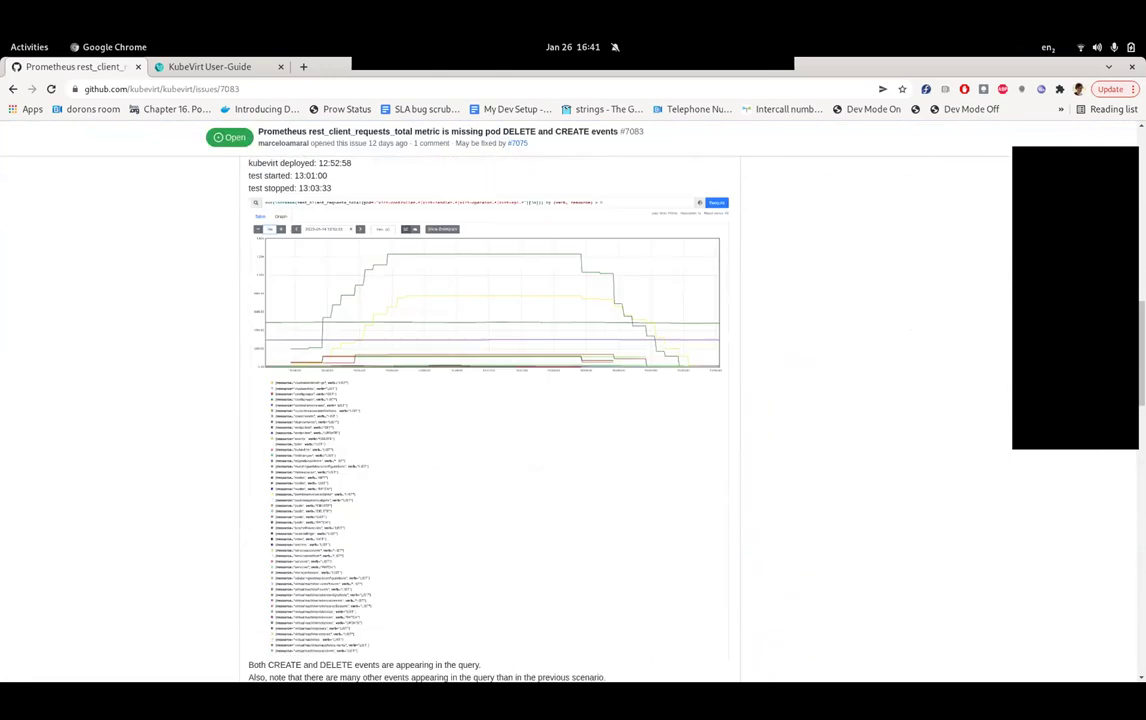
{"action": "scroll", "coordinate": [480, 400], "scroll_direction": "down", "scroll_amount": 10}
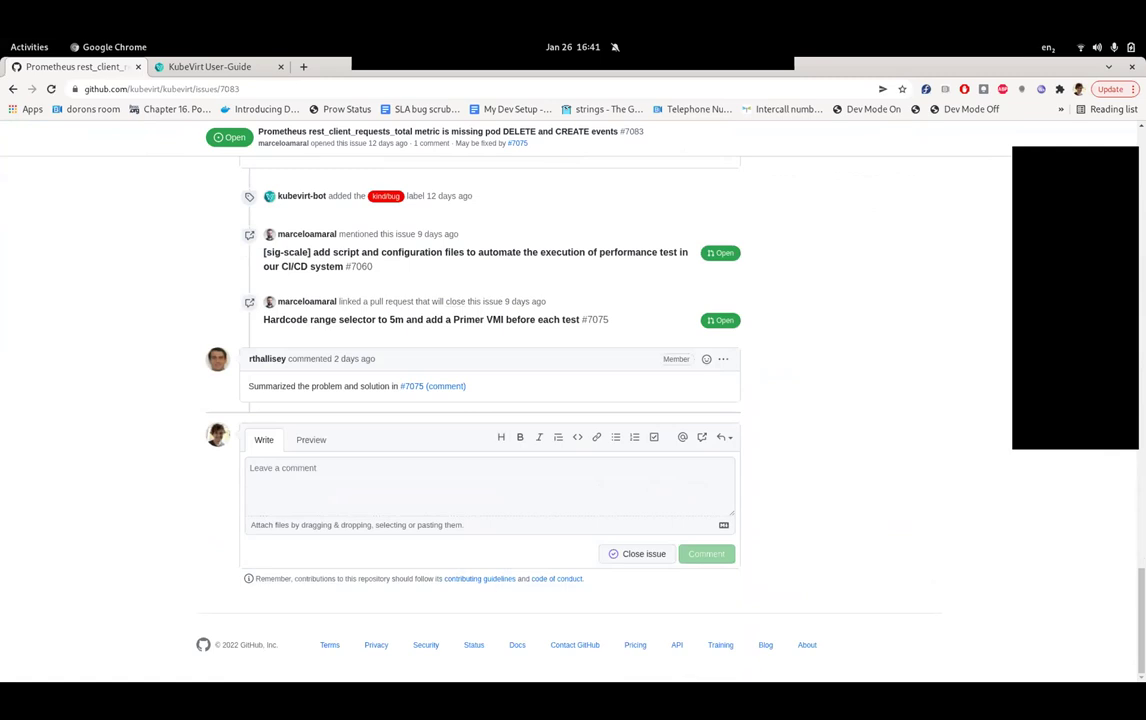
{"action": "scroll", "coordinate": [490, 400], "scroll_direction": "up", "scroll_amount": 5}
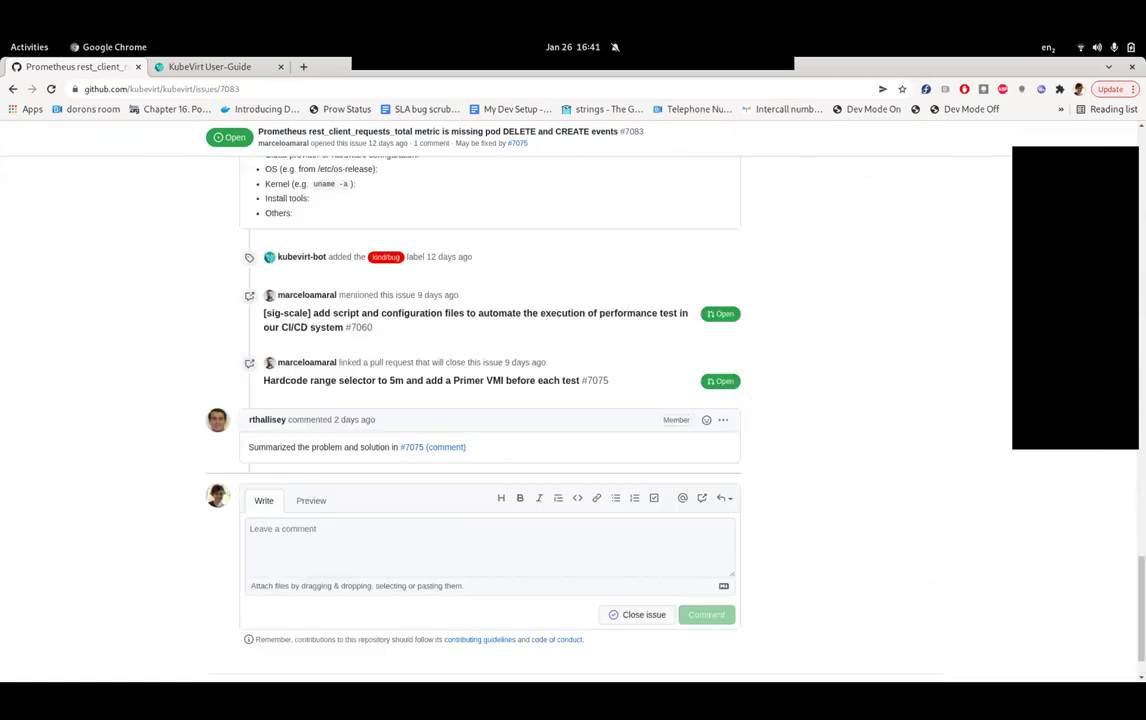
{"action": "scroll", "coordinate": [480, 400], "scroll_direction": "down", "scroll_amount": 4}
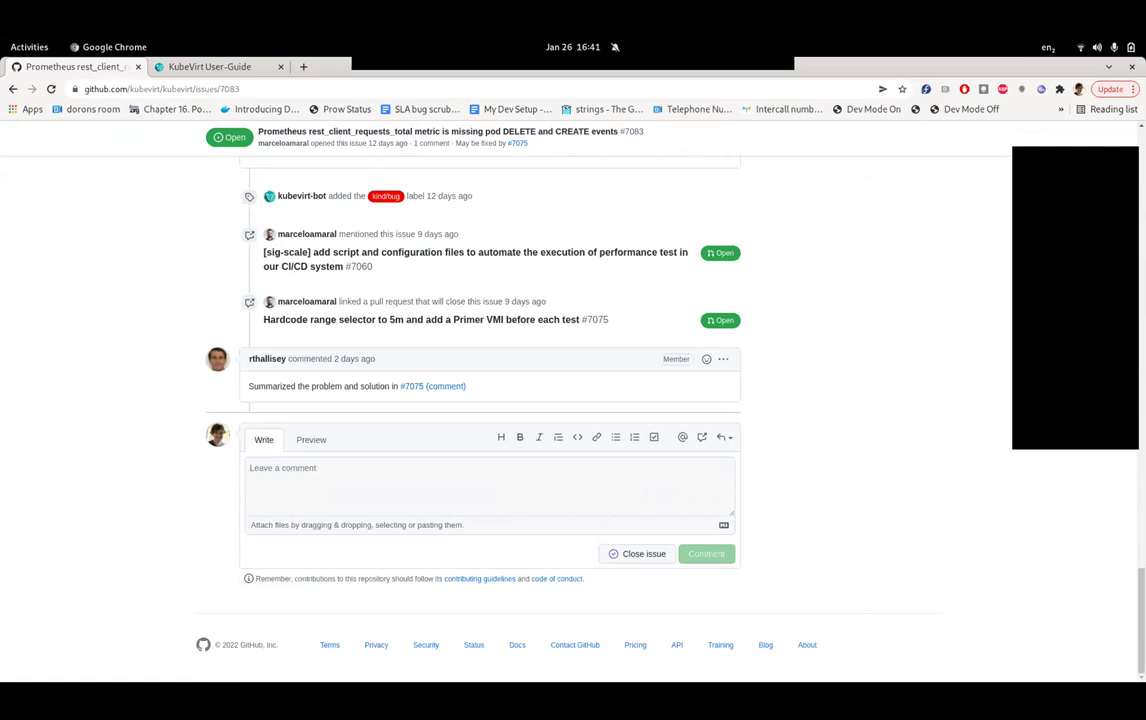
{"action": "scroll", "coordinate": [490, 400], "scroll_direction": "up", "scroll_amount": 10}
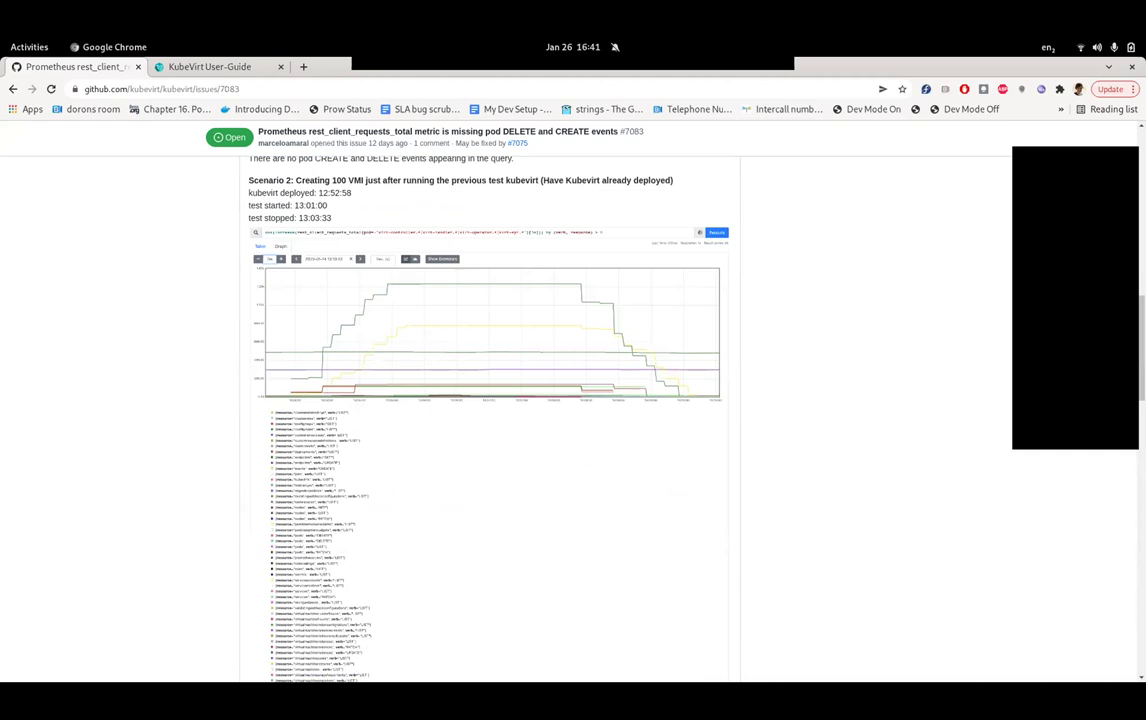
{"action": "scroll", "coordinate": [490, 400], "scroll_direction": "up", "scroll_amount": 8}
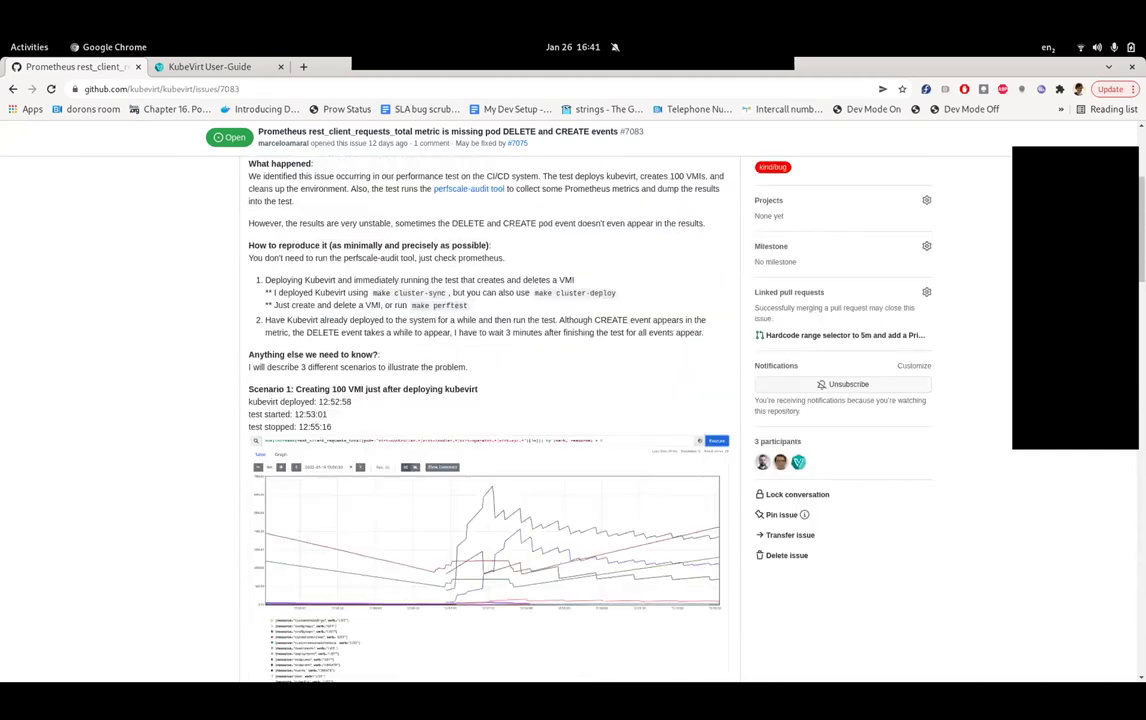
{"action": "scroll", "coordinate": [490, 400], "scroll_direction": "up", "scroll_amount": 3}
{"action": "scroll", "coordinate": [490, 400], "scroll_direction": "down", "scroll_amount": 7}
{"action": "scroll", "coordinate": [490, 400], "scroll_direction": "down", "scroll_amount": 15}
- Post the comment '/triage accepted handled in sig-scale.' and return to the issues list
{"action": "left_click", "coordinate": [490, 485]}
{"action": "type", "text": "/triage accepted  "}
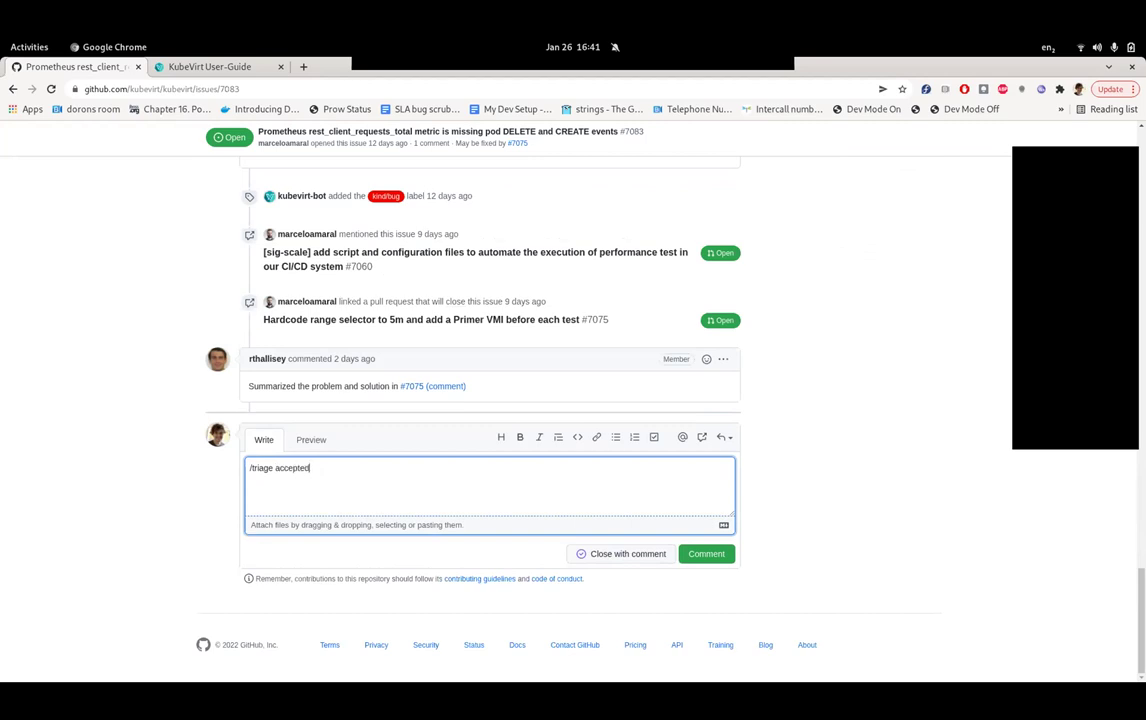
{"action": "type", "text": "handled in sig-scale"}
{"action": "type", "text": "."}
{"action": "key", "text": "ctrl+Return"}
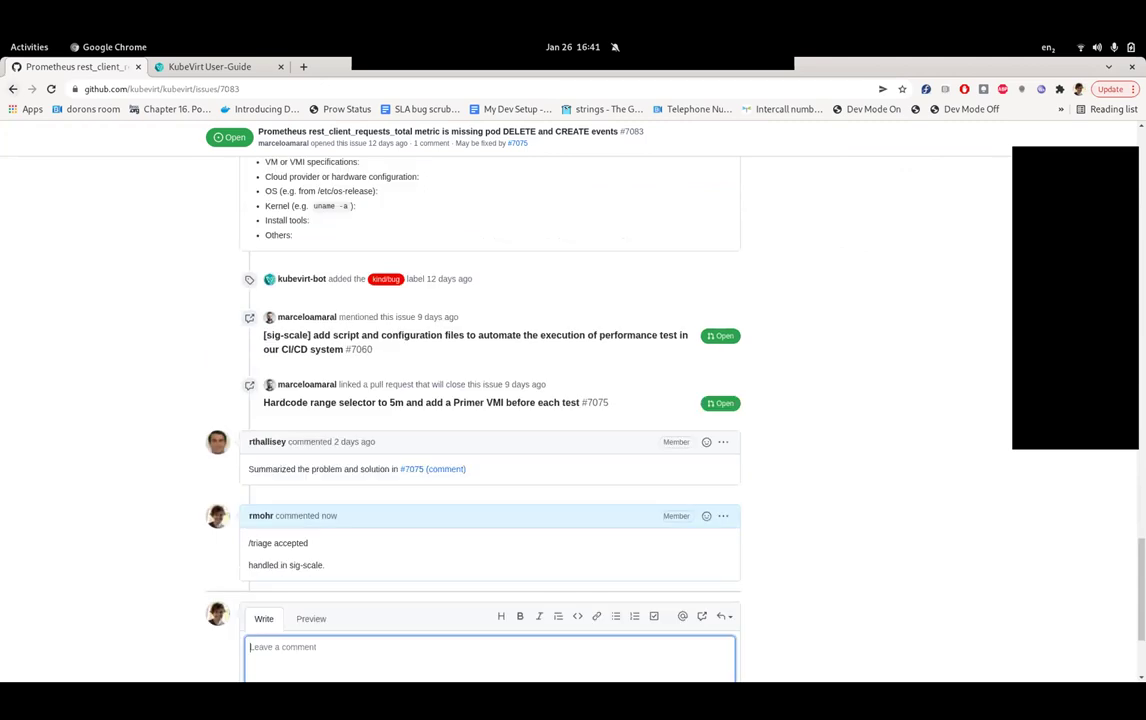
{"action": "left_click", "coordinate": [13, 89]}
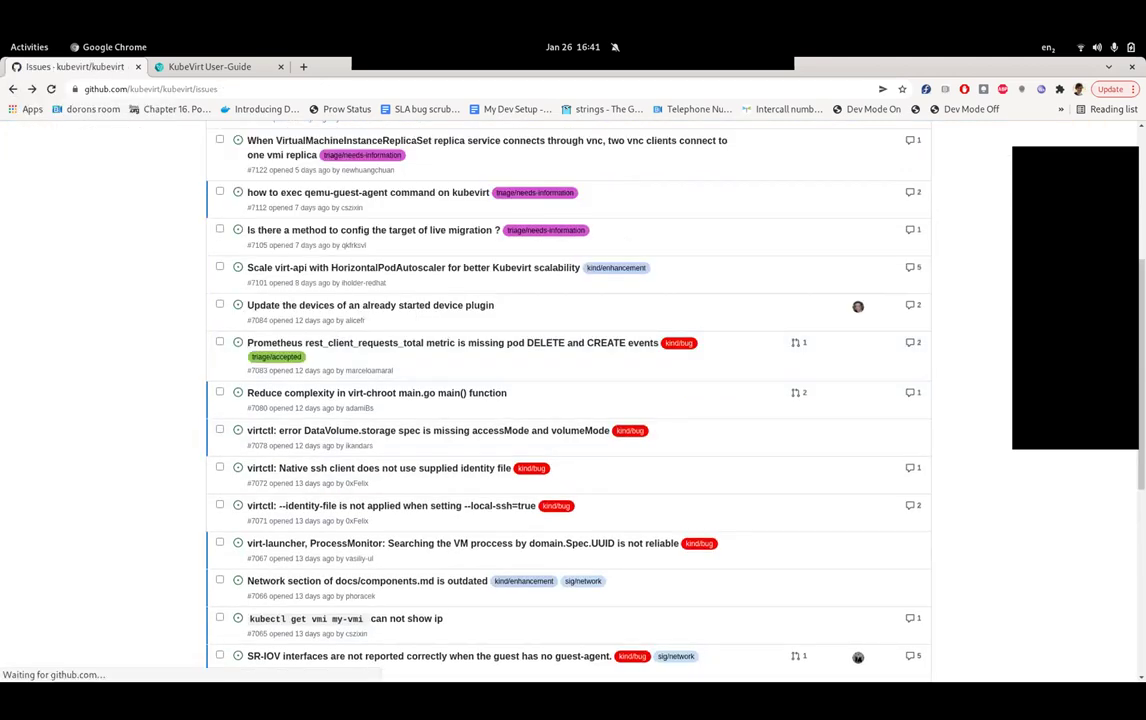
- Check issue #7080 about virt-chroot complexity and its linked PR, then return to the list
{"action": "mouse_move", "coordinate": [380, 329]}
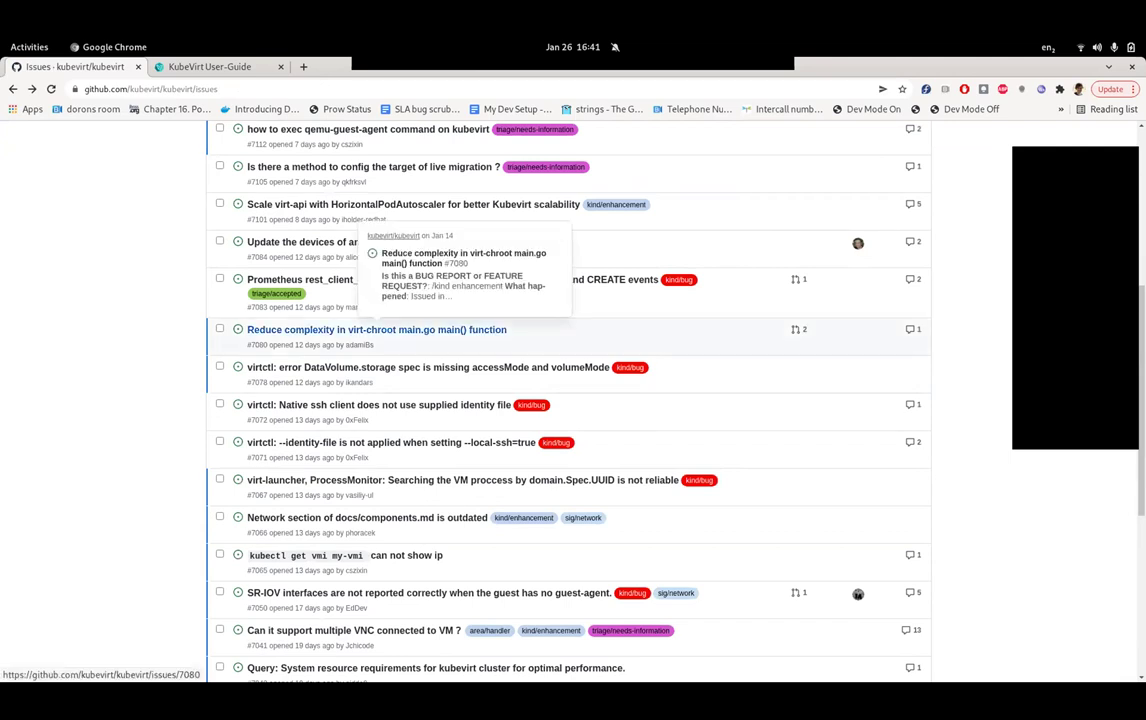
{"action": "left_click", "coordinate": [380, 329]}
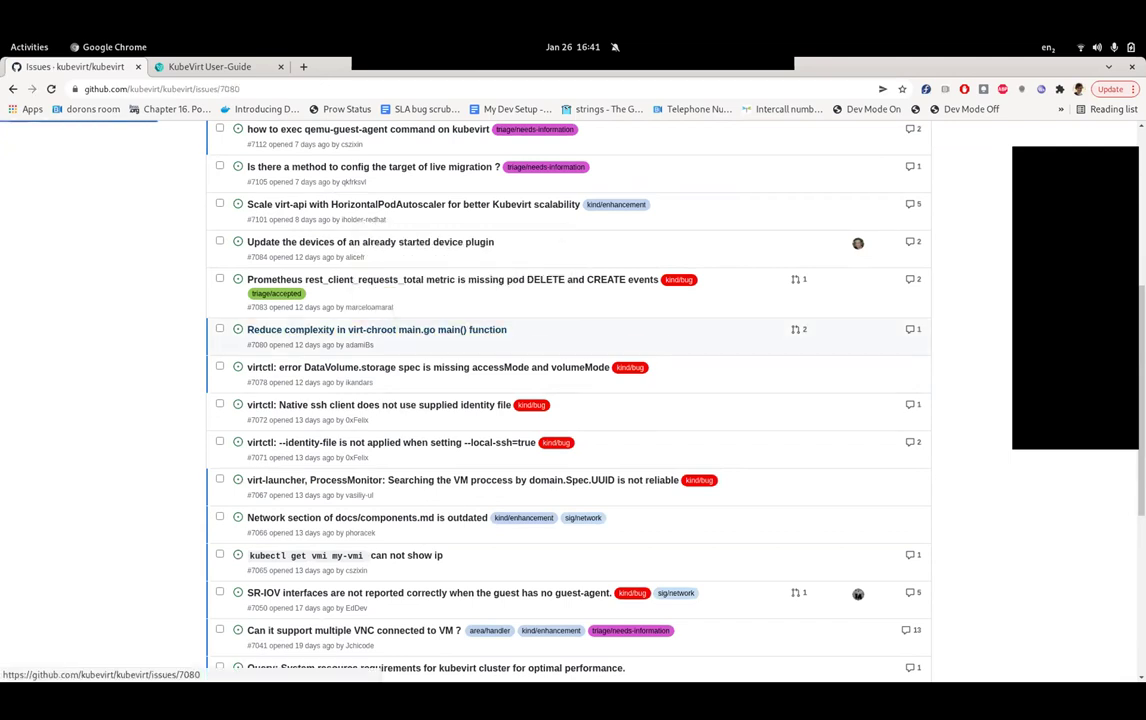
{"action": "scroll", "coordinate": [380, 329], "scroll_direction": "down", "scroll_amount": 10}
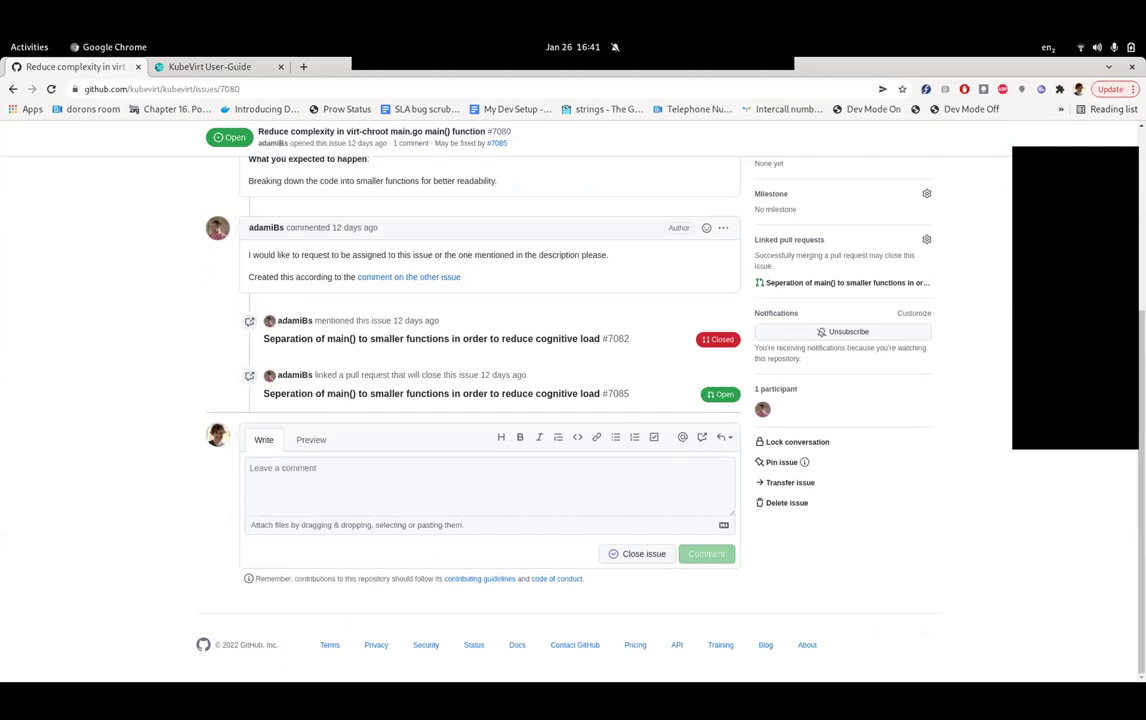
{"action": "mouse_move", "coordinate": [470, 393]}
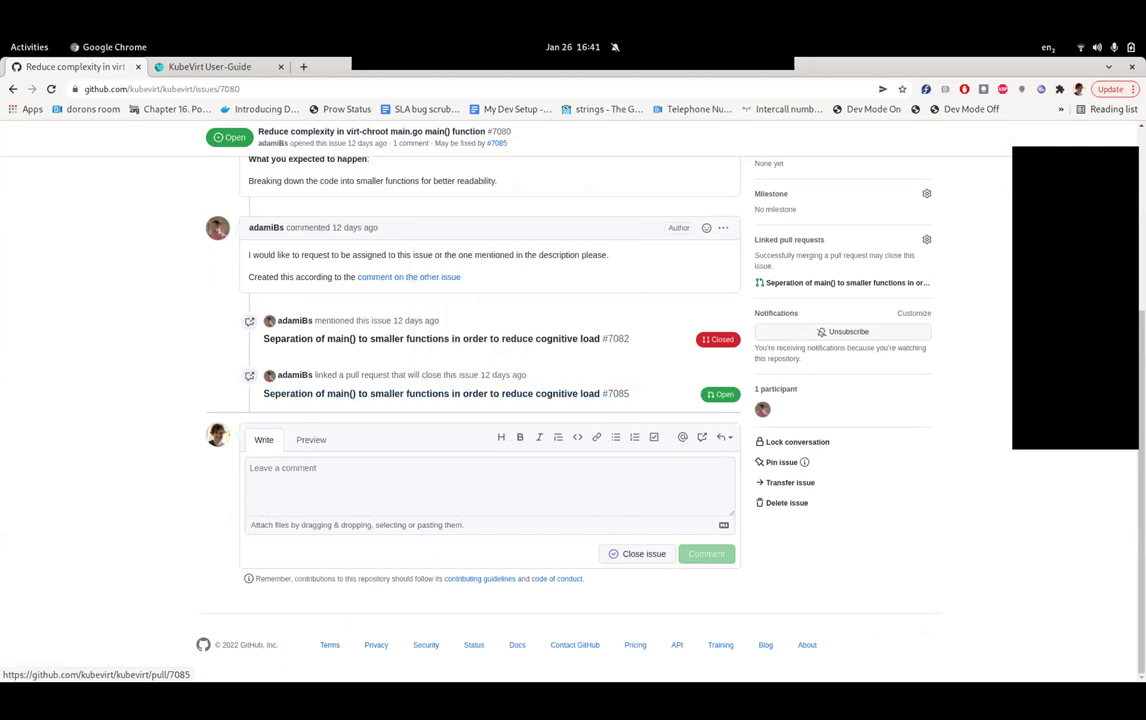
{"action": "left_click", "coordinate": [13, 89]}
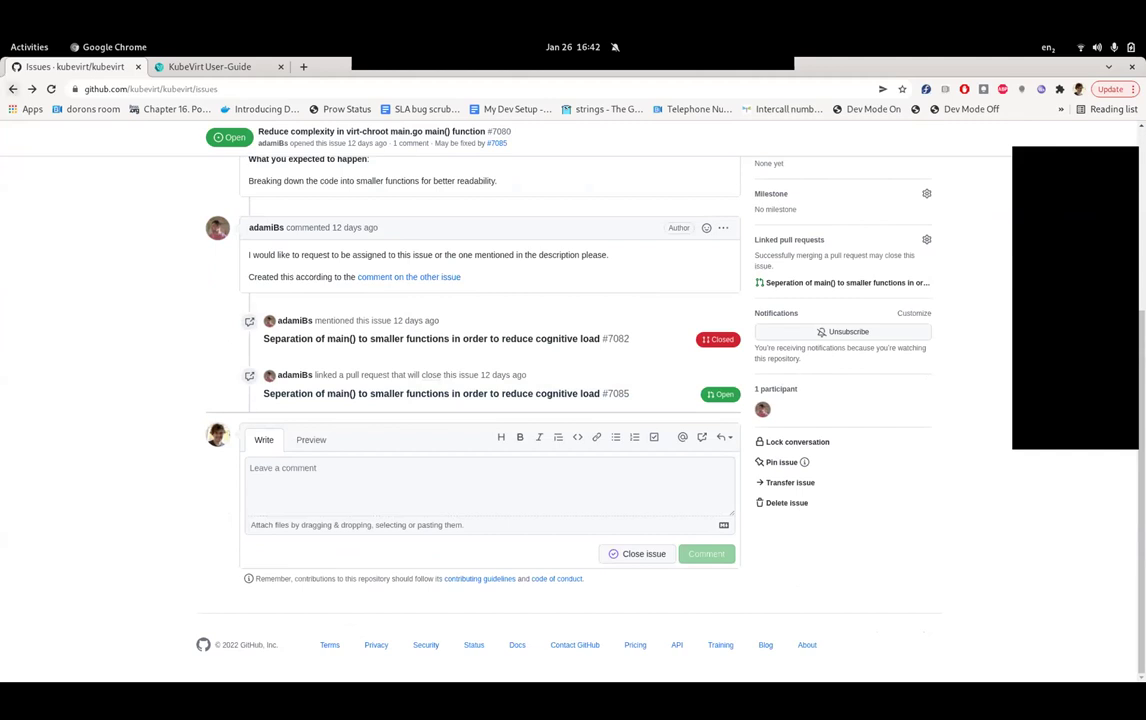
{"action": "left_click", "coordinate": [13, 89]}
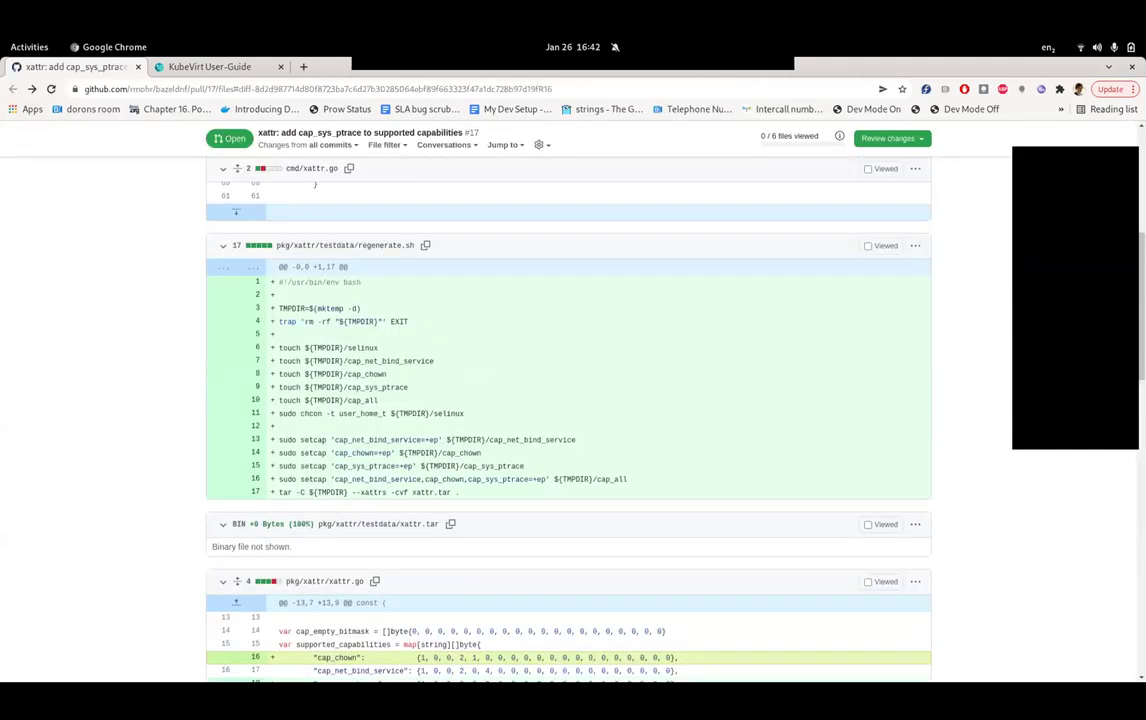
{"action": "key", "text": "alt+Left"}
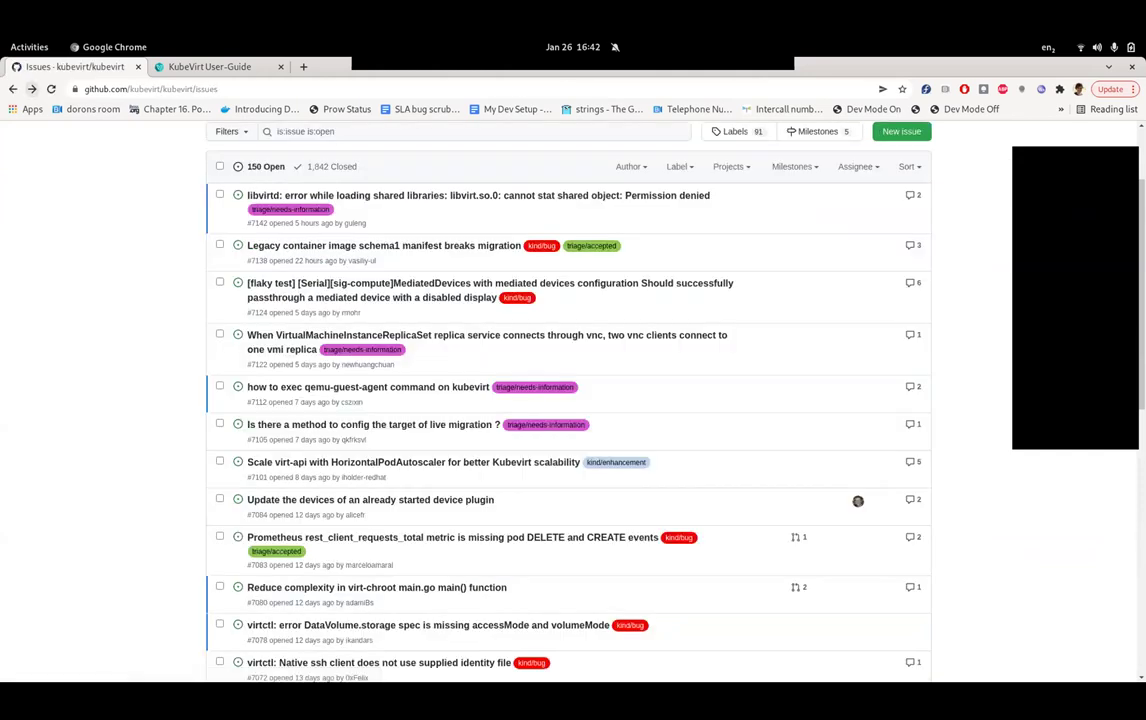
- Open issue #7078 about the DataVolume error further down the list
{"action": "scroll", "coordinate": [570, 400], "scroll_direction": "down", "scroll_amount": 3}
{"action": "scroll", "coordinate": [500, 340], "scroll_direction": "down", "scroll_amount": 4}
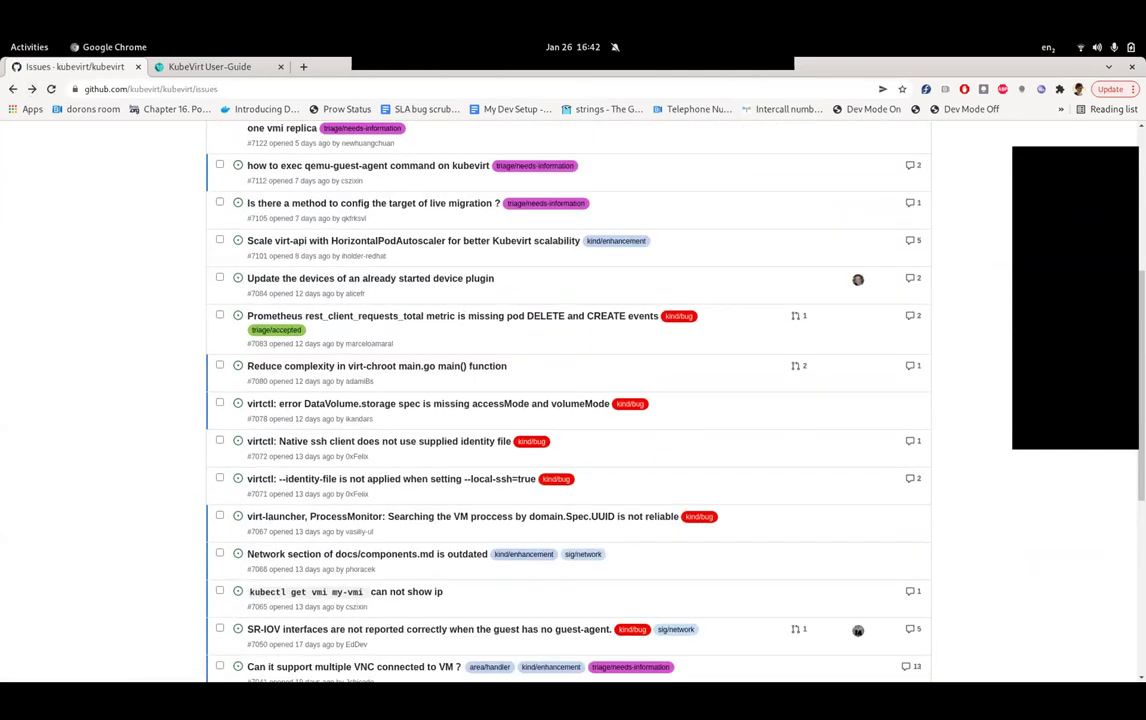
{"action": "scroll", "coordinate": [500, 340], "scroll_direction": "down", "scroll_amount": 2}
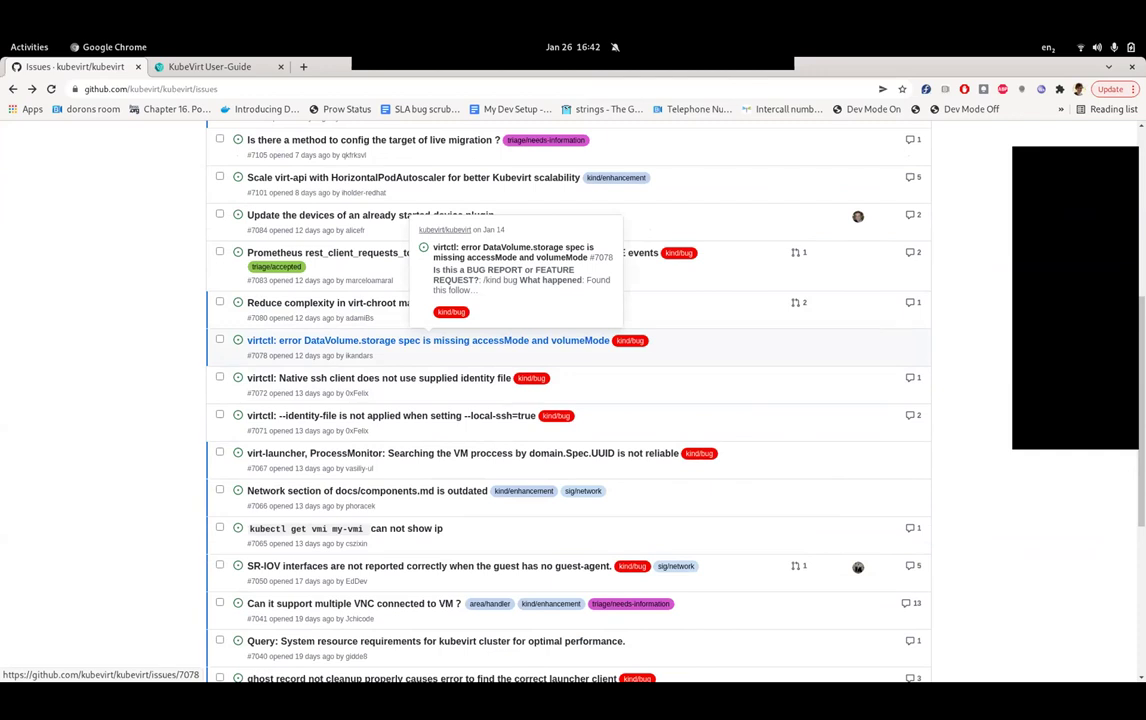
{"action": "left_click", "coordinate": [430, 340]}
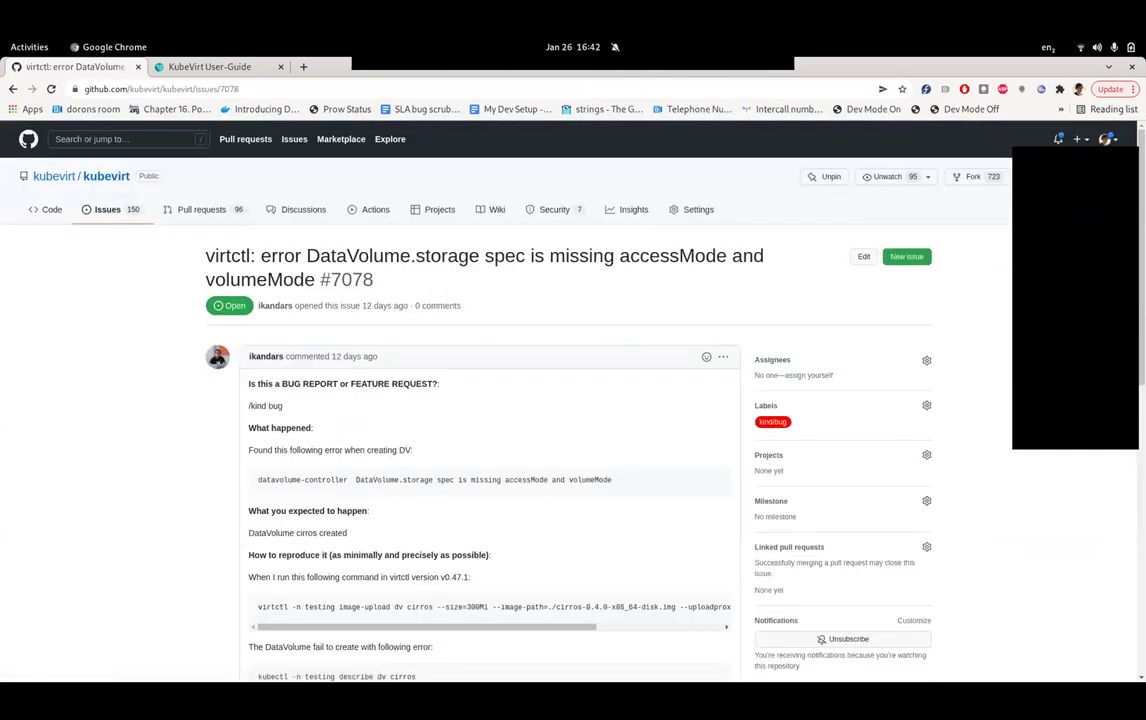